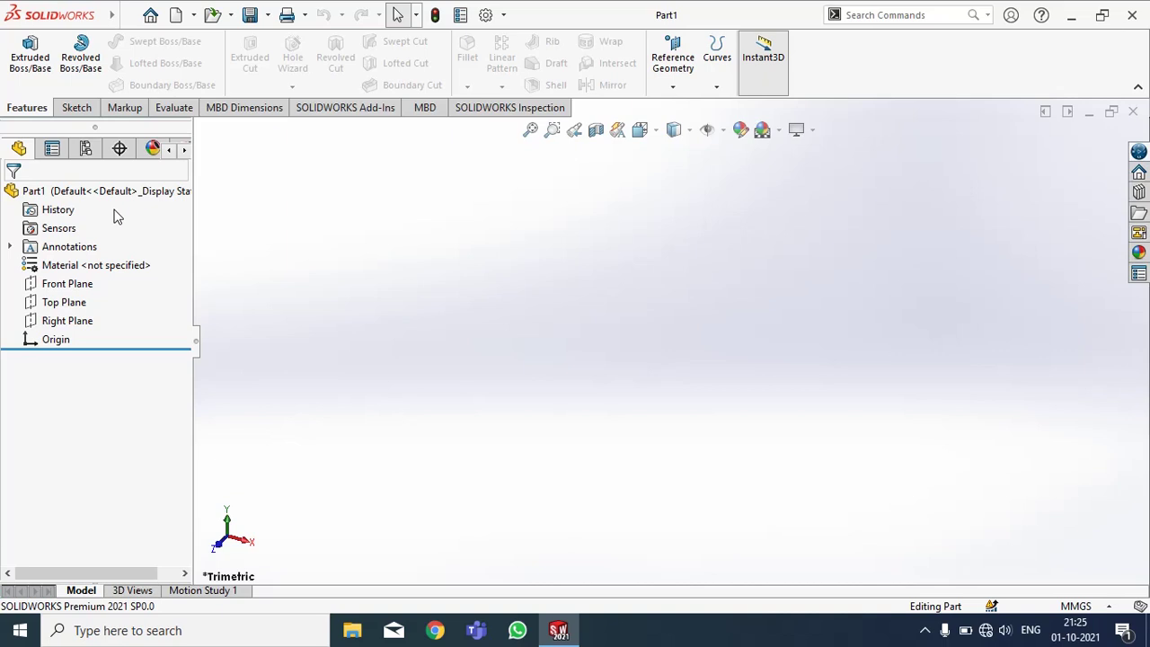
Step: On the Front Plane, sketch a slanted line joined to a horizontal line
{"action": "left_click", "coordinate": [81, 285]}
{"action": "left_click", "coordinate": [95, 262]}
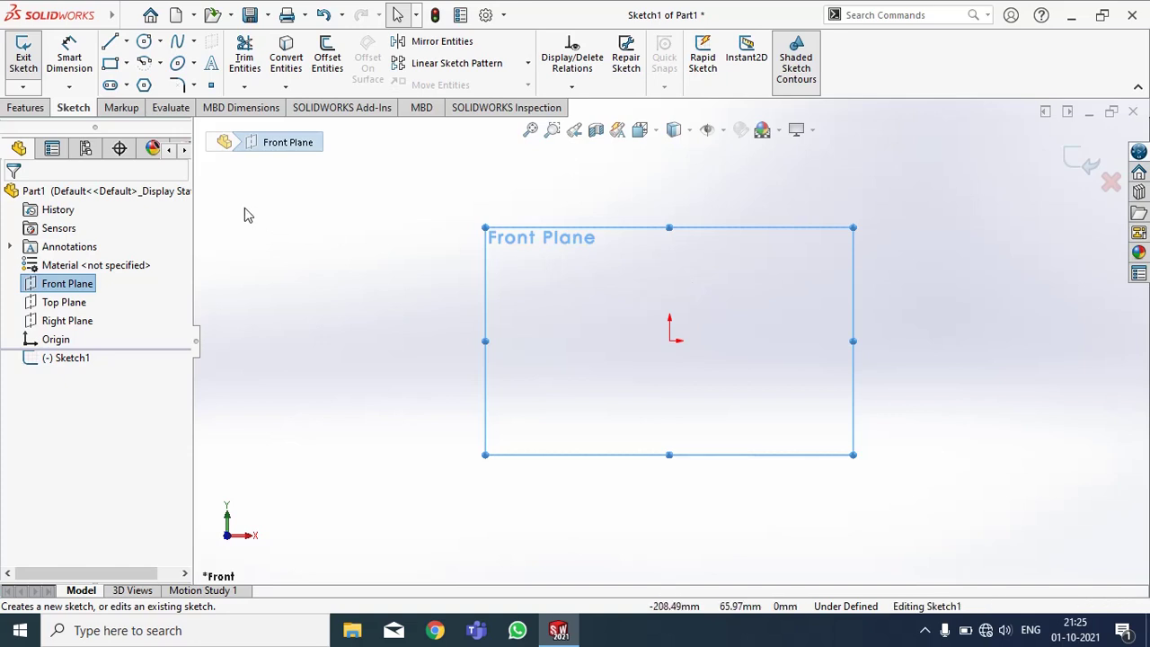
{"action": "left_click", "coordinate": [110, 45]}
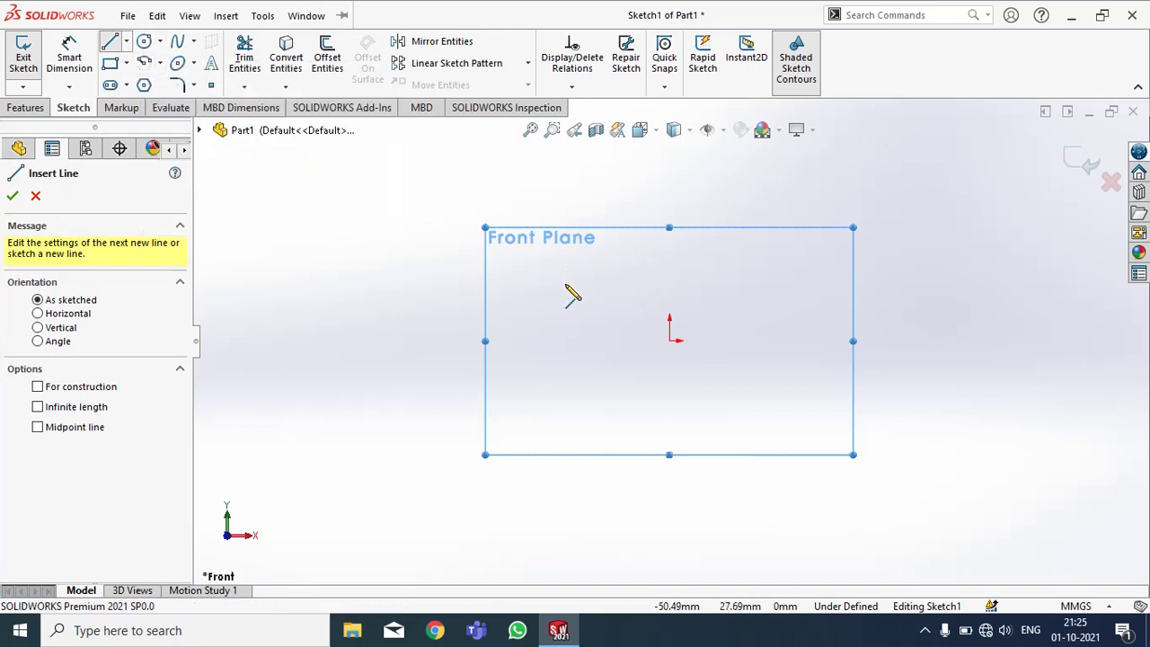
{"action": "left_click", "coordinate": [593, 335]}
{"action": "left_click", "coordinate": [534, 258]}
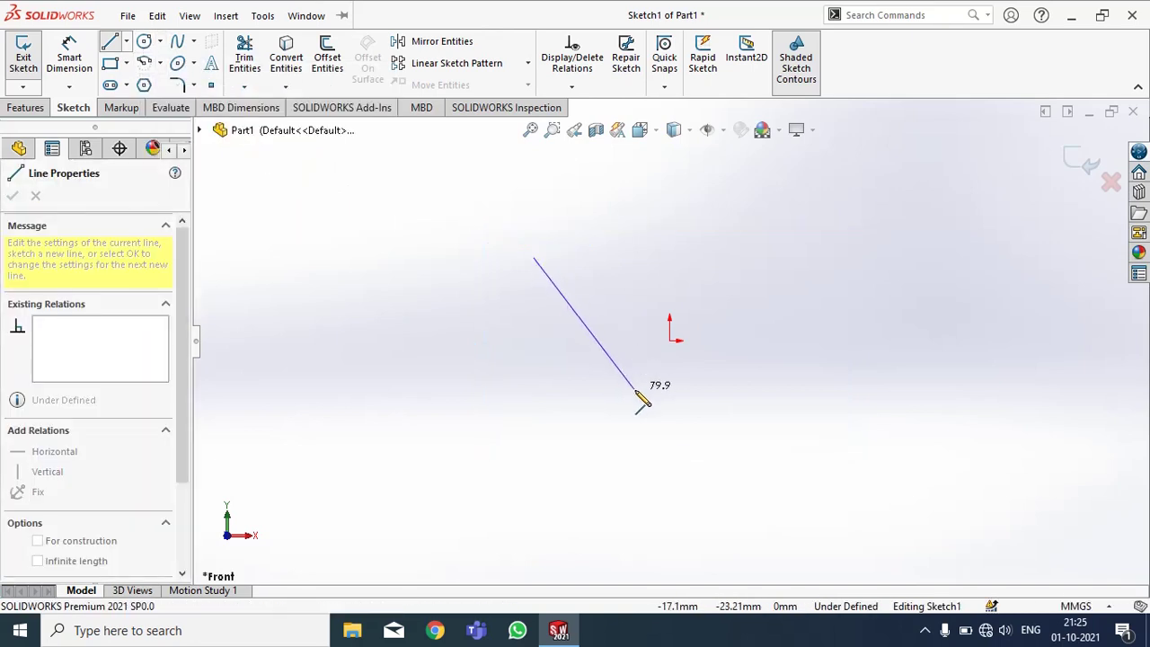
{"action": "left_click", "coordinate": [636, 393]}
{"action": "left_click", "coordinate": [869, 395]}
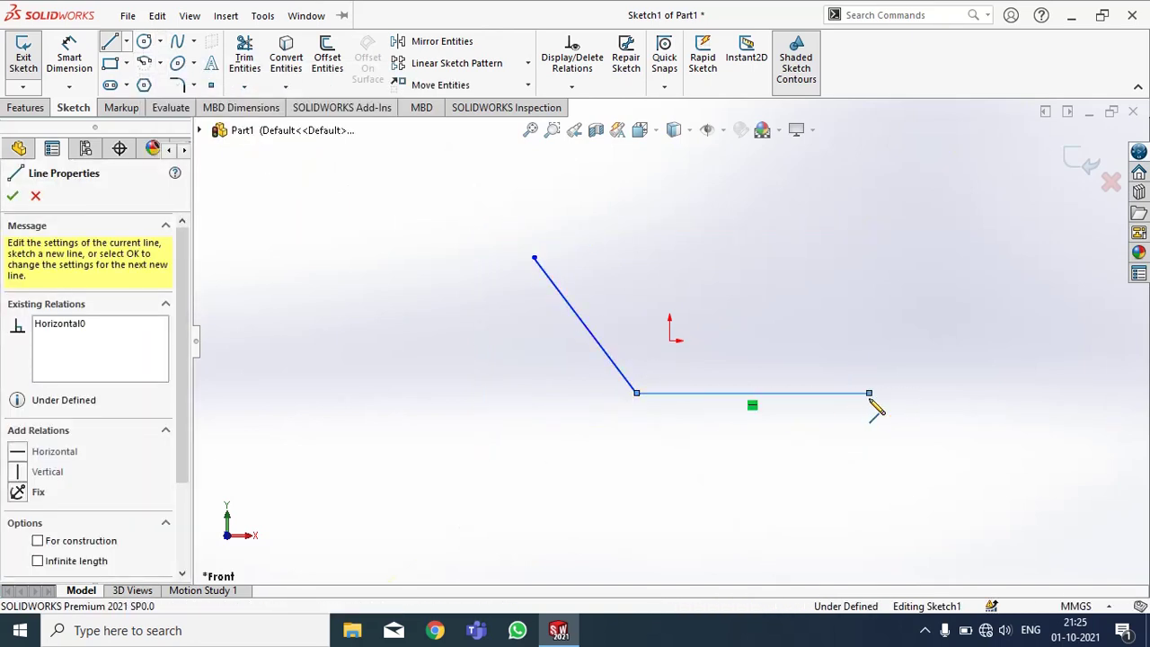
{"action": "key", "text": "Escape"}
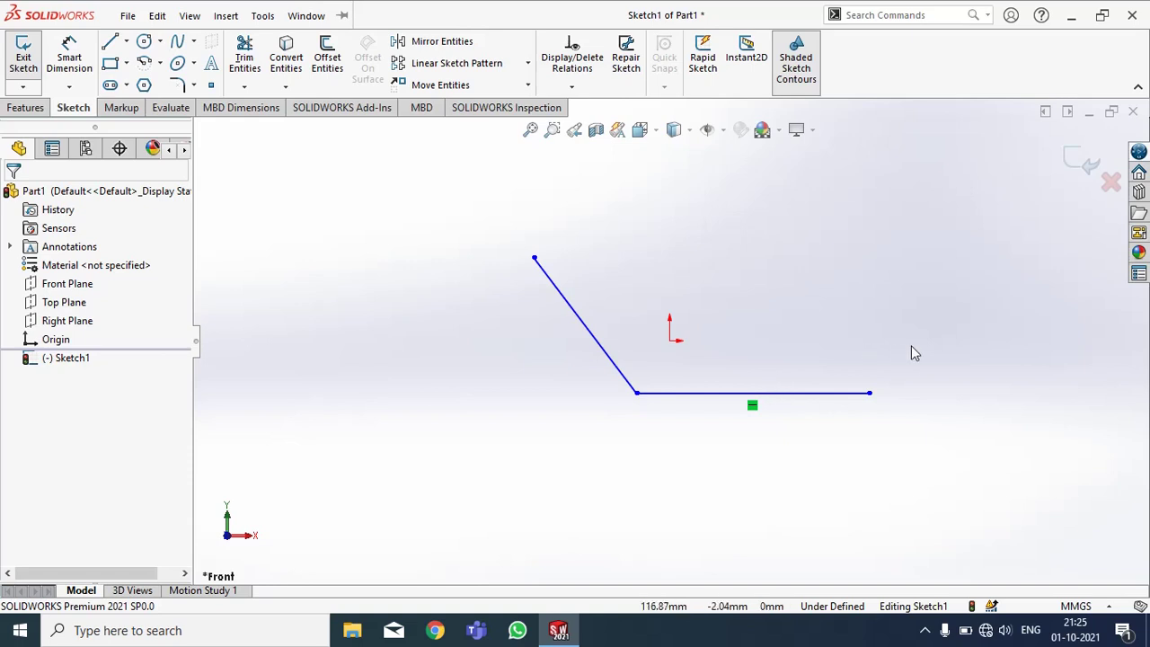
Step: Orbit to inspect the bent path in 3D, then exit Sketch1
{"action": "middle_click_drag", "start_coordinate": [911, 347], "coordinate": [810, 403]}
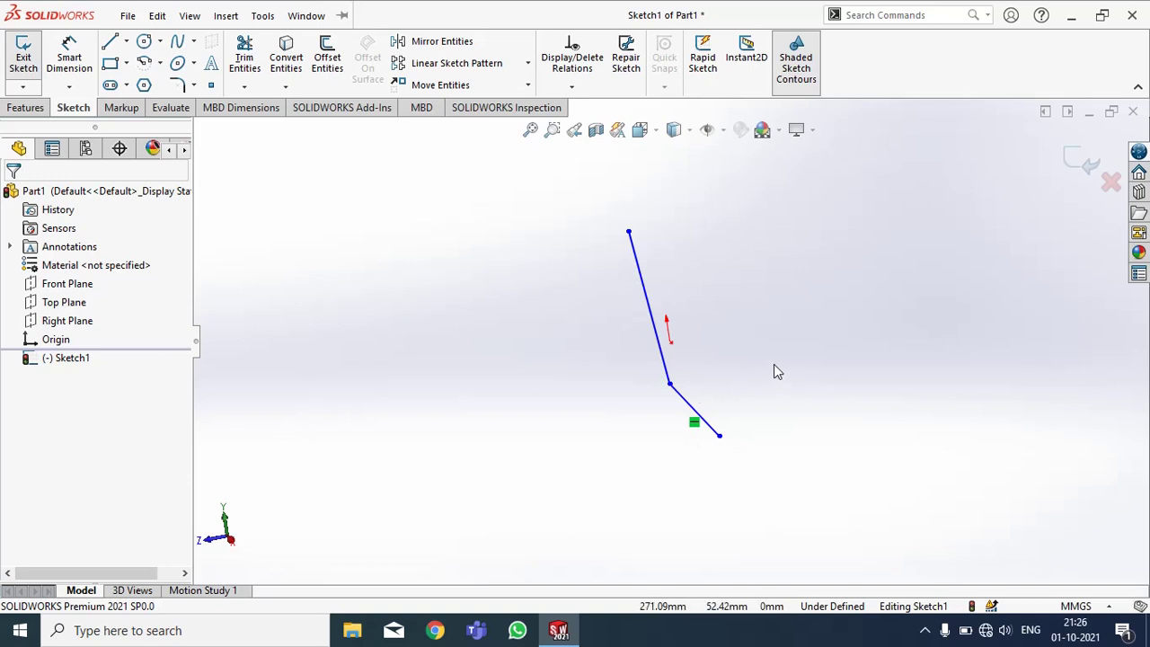
{"action": "mouse_move", "coordinate": [765, 371]}
{"action": "middle_mouse_down"}
{"action": "mouse_move", "coordinate": [786, 366]}
{"action": "mouse_move", "coordinate": [795, 335]}
{"action": "middle_mouse_up"}
{"action": "left_click", "coordinate": [1078, 172]}
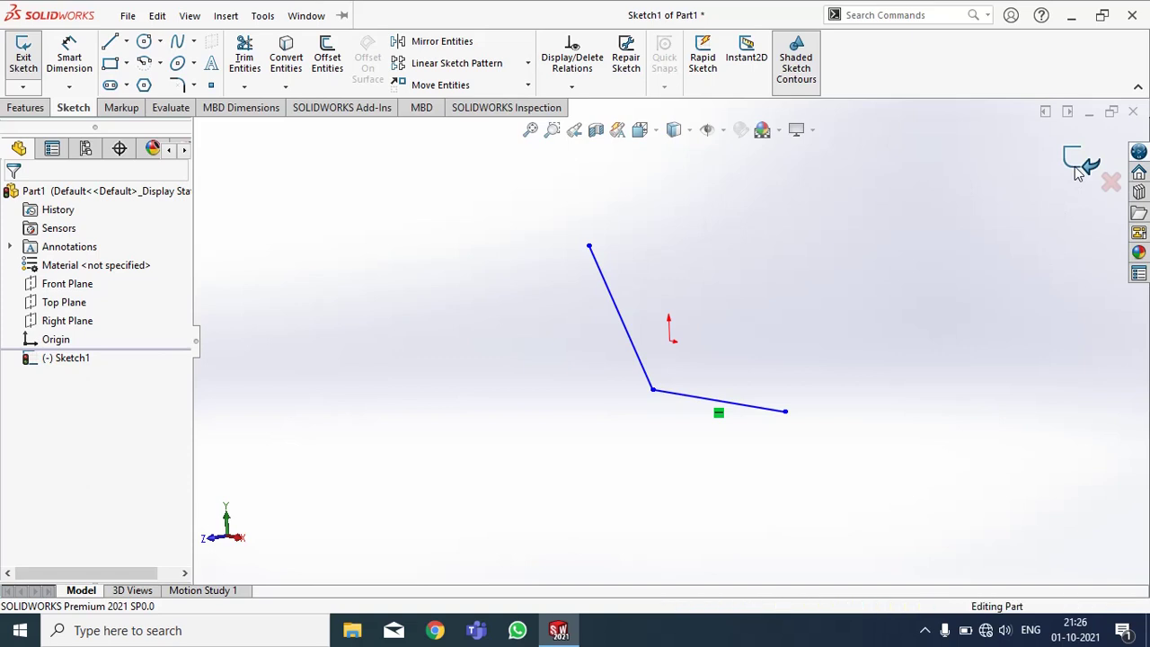
Step: Start a new sketch on the Right Plane
{"action": "left_click", "coordinate": [665, 462]}
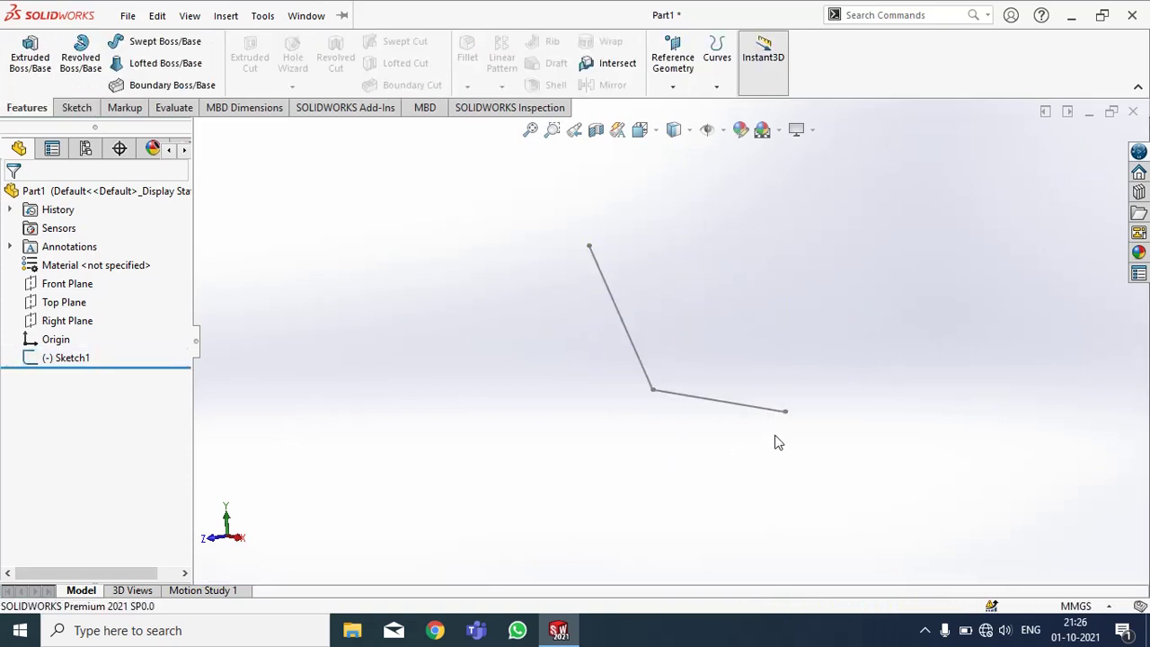
{"action": "middle_click_drag", "start_coordinate": [779, 442], "coordinate": [745, 449]}
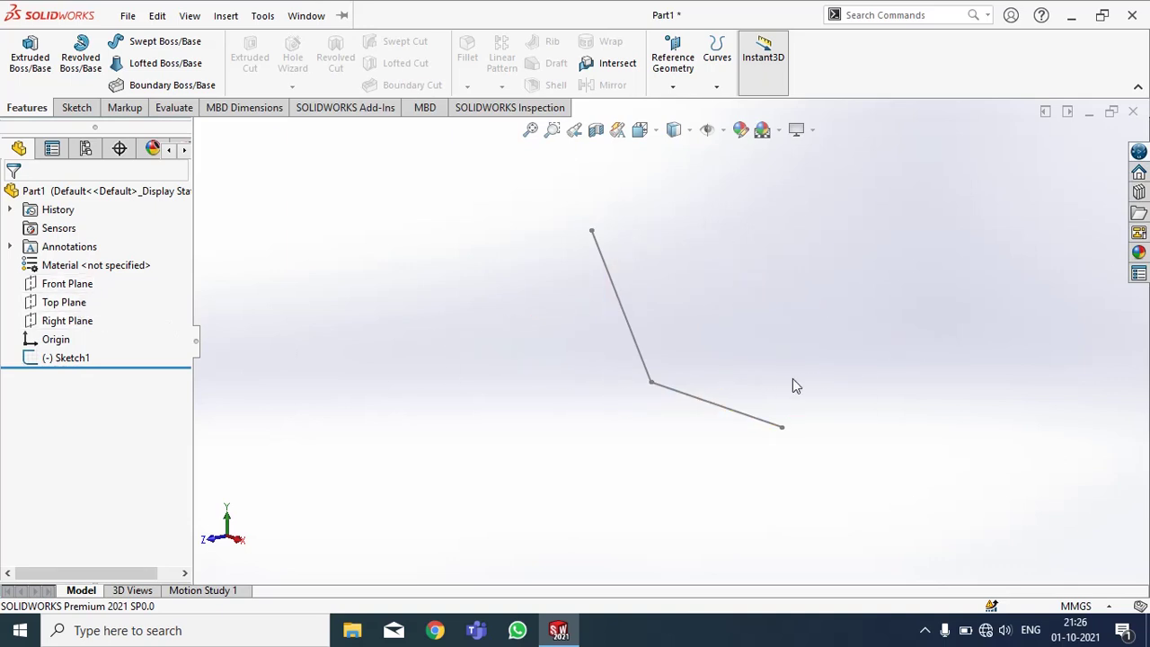
{"action": "mouse_move", "coordinate": [793, 379]}
{"action": "middle_mouse_down"}
{"action": "mouse_move", "coordinate": [750, 390]}
{"action": "mouse_move", "coordinate": [783, 385]}
{"action": "mouse_move", "coordinate": [768, 386]}
{"action": "middle_mouse_up"}
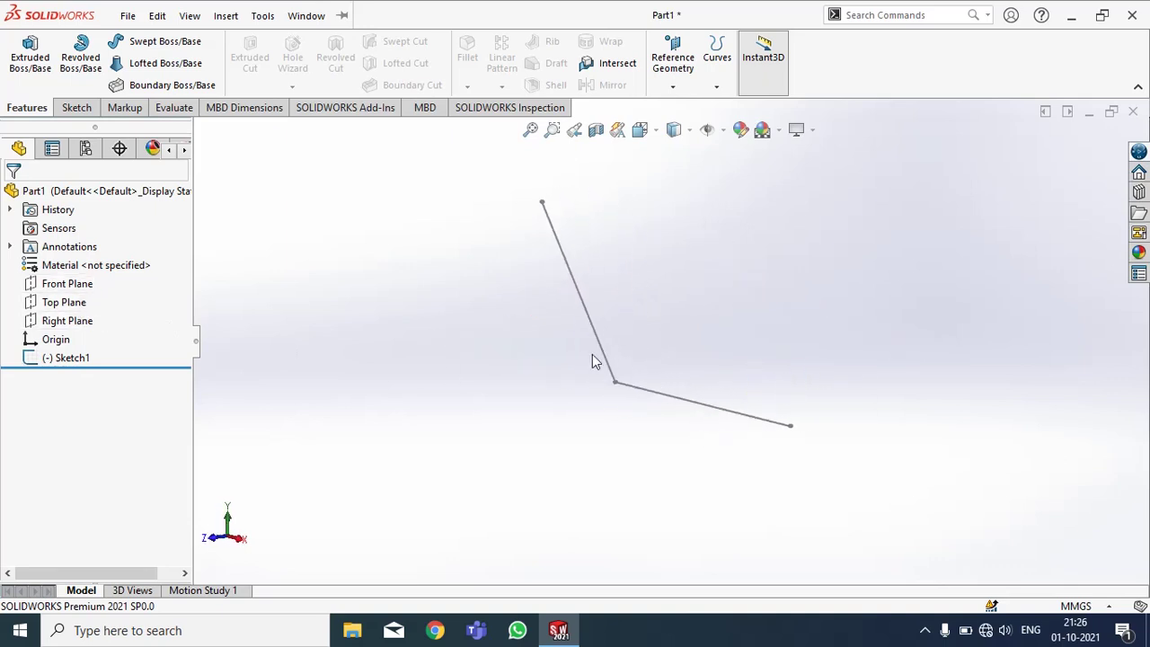
{"action": "right_click", "coordinate": [90, 326]}
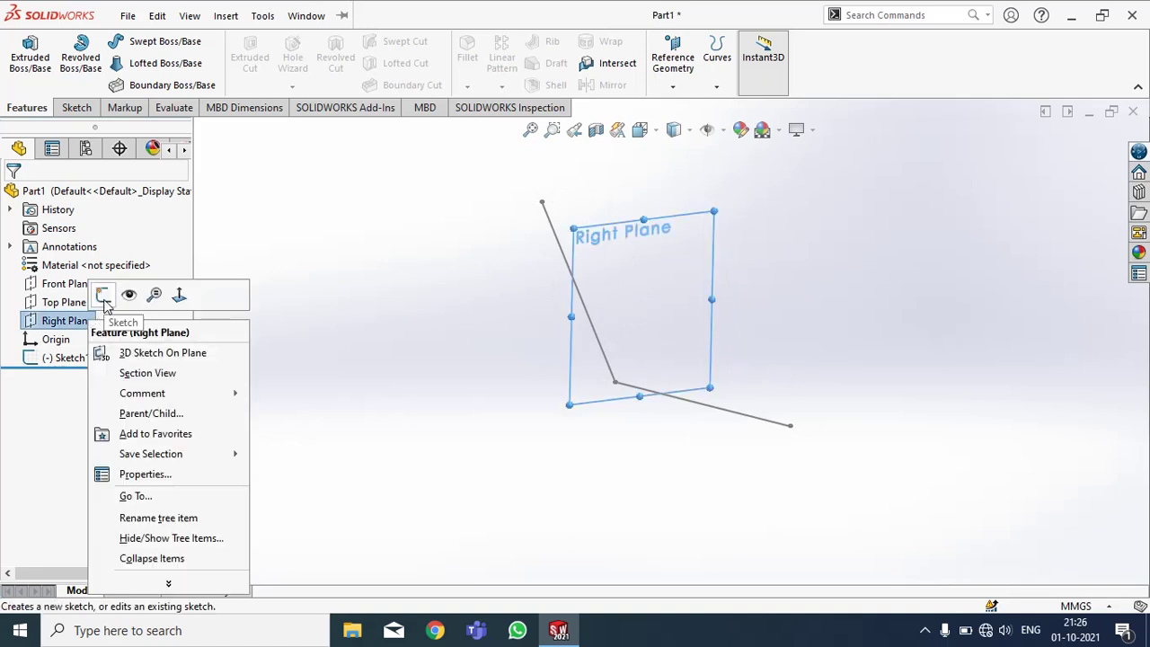
{"action": "left_click", "coordinate": [104, 304]}
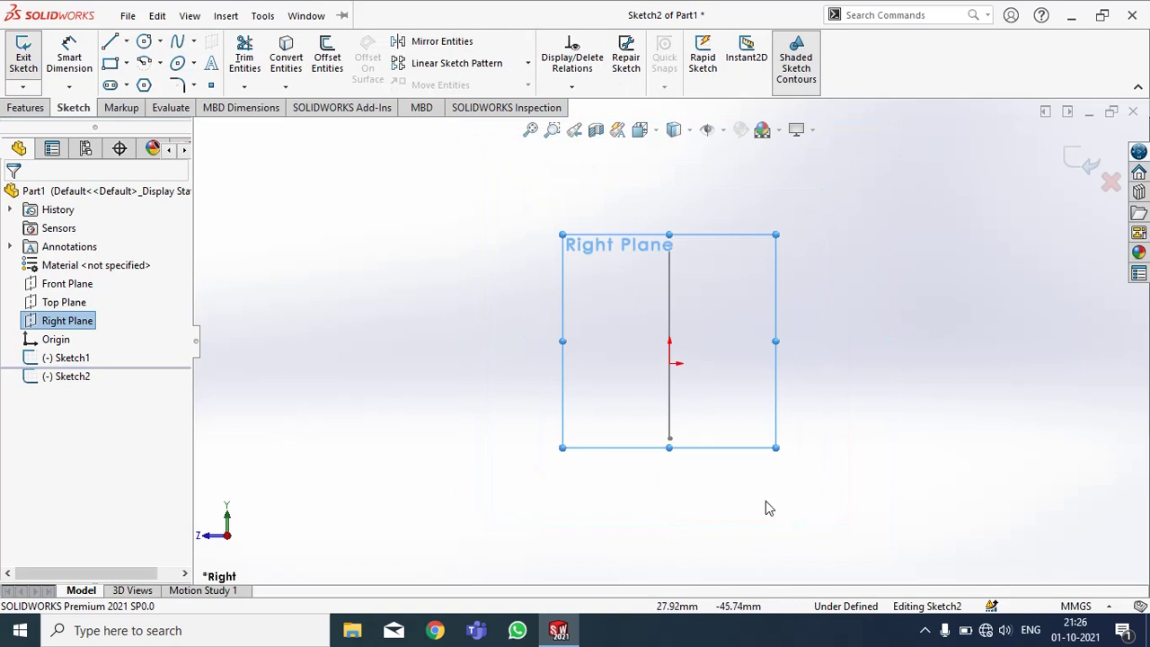
Step: Orient the view Normal To the Right Plane sketch
{"action": "mouse_move", "coordinate": [765, 509]}
{"action": "middle_mouse_down"}
{"action": "mouse_move", "coordinate": [744, 492]}
{"action": "mouse_move", "coordinate": [765, 521]}
{"action": "middle_mouse_up"}
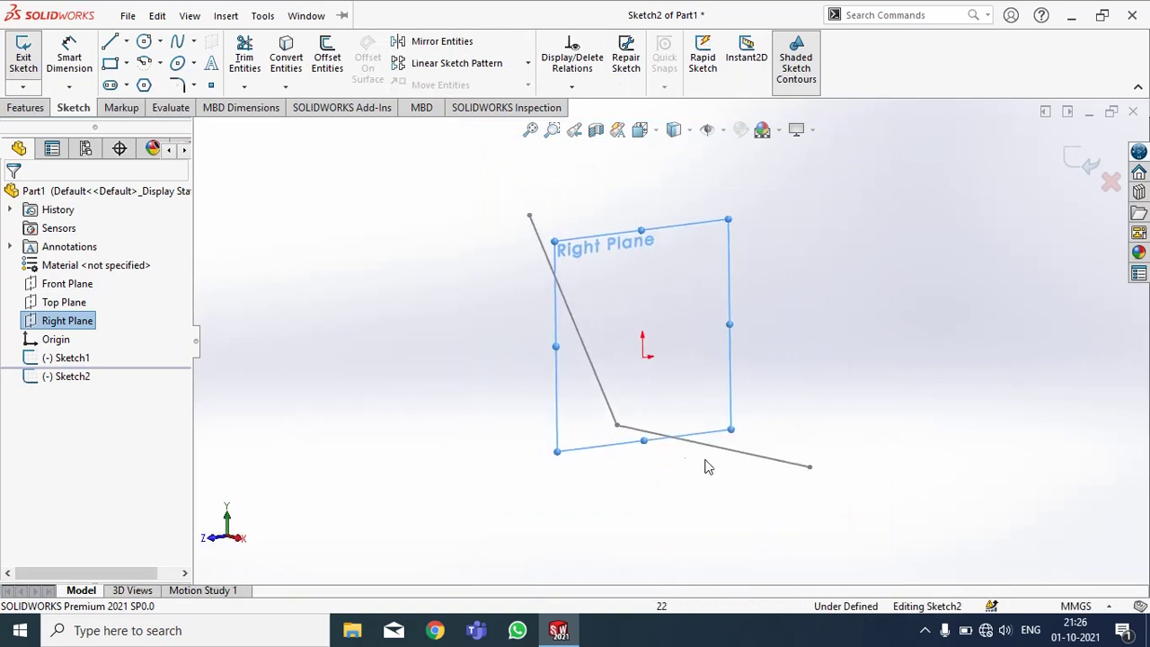
{"action": "scroll", "coordinate": [680, 463], "scroll_direction": "down", "scroll_amount": 2}
{"action": "scroll", "coordinate": [680, 463], "scroll_direction": "up", "scroll_amount": 1}
{"action": "scroll", "coordinate": [660, 387], "scroll_direction": "down", "scroll_amount": 2}
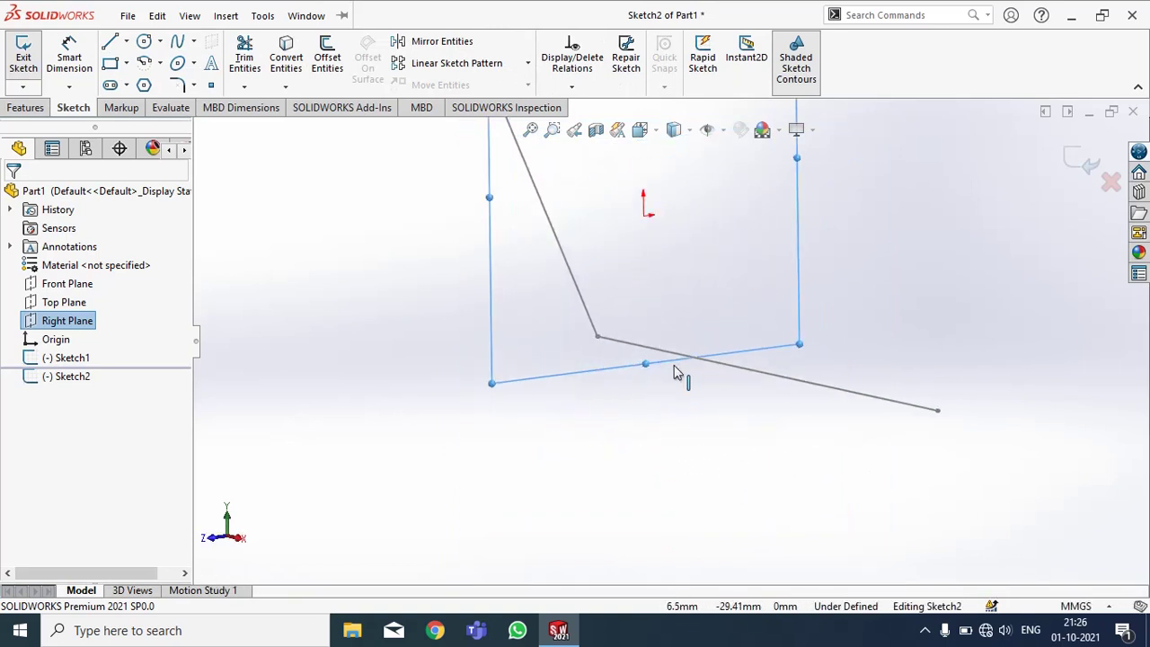
{"action": "scroll", "coordinate": [678, 378], "scroll_direction": "up", "scroll_amount": 1}
{"action": "mouse_move", "coordinate": [715, 375]}
{"action": "middle_mouse_down"}
{"action": "mouse_move", "coordinate": [783, 453]}
{"action": "mouse_move", "coordinate": [740, 426]}
{"action": "middle_mouse_up"}
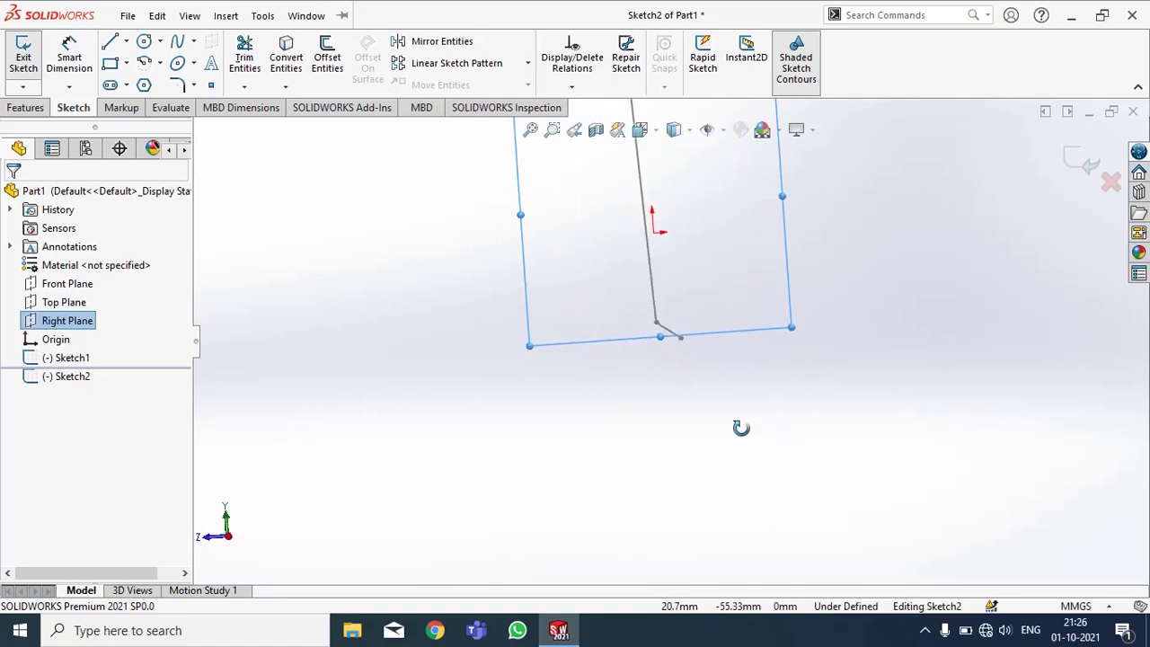
{"action": "key", "text": "space"}
{"action": "left_click", "coordinate": [629, 414]}
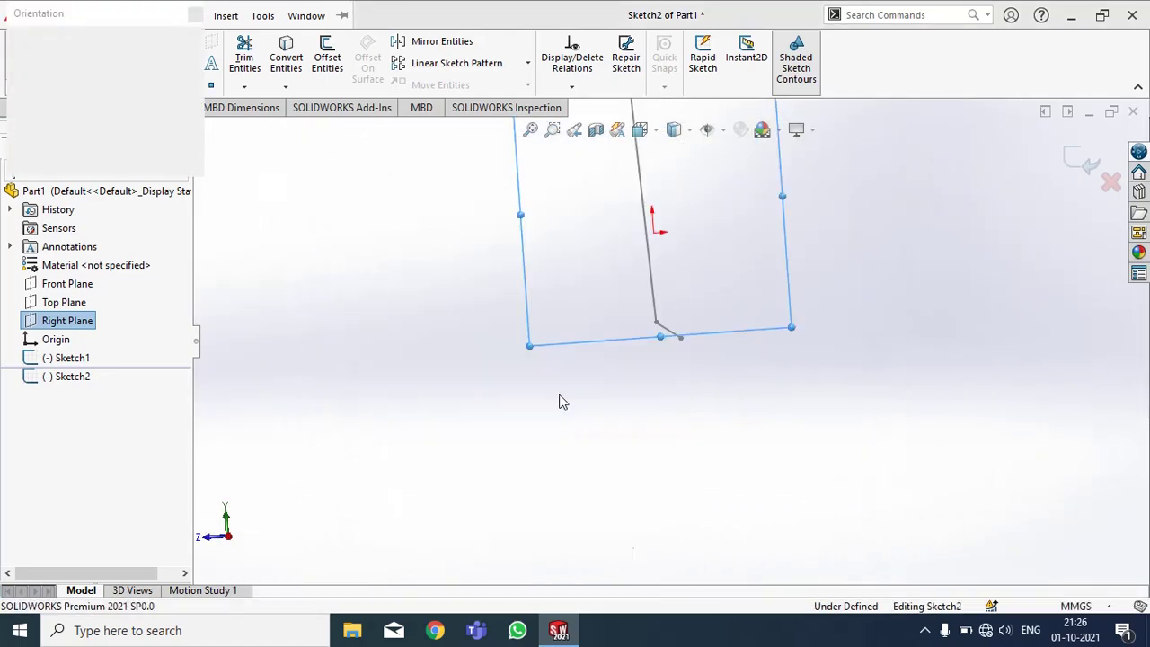
Step: Draw a circle centred on the path line's end point
{"action": "left_click", "coordinate": [144, 42]}
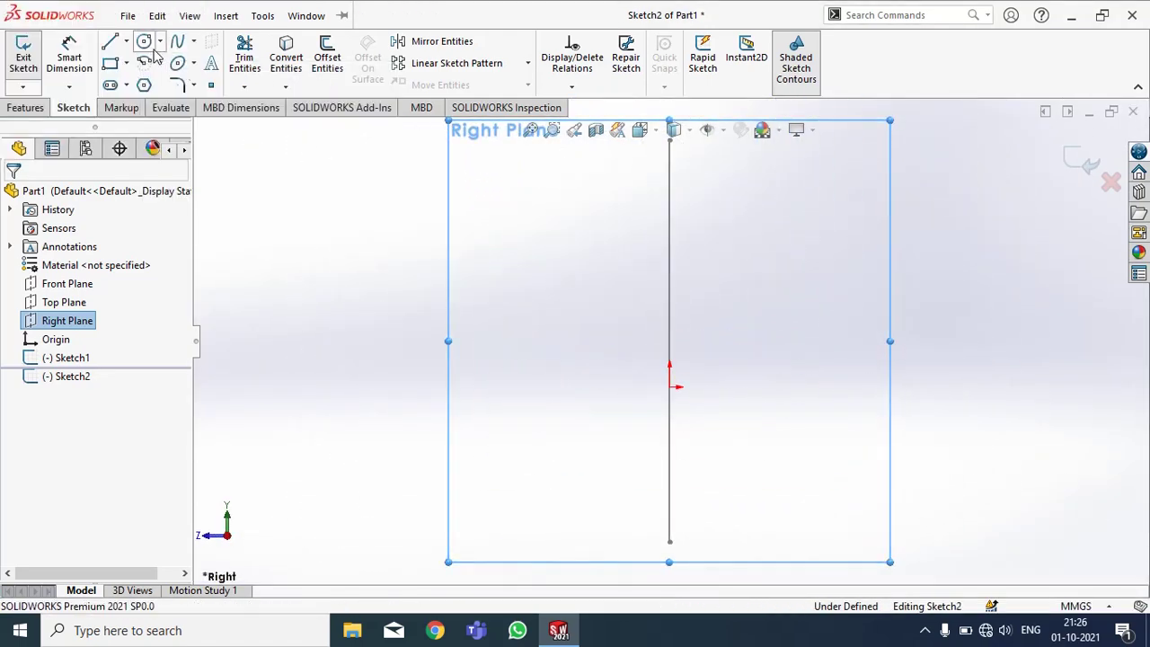
{"action": "scroll", "coordinate": [674, 559], "scroll_direction": "down", "scroll_amount": 3}
{"action": "middle_click_drag", "start_coordinate": [675, 559], "coordinate": [675, 506], "text": "ctrl"}
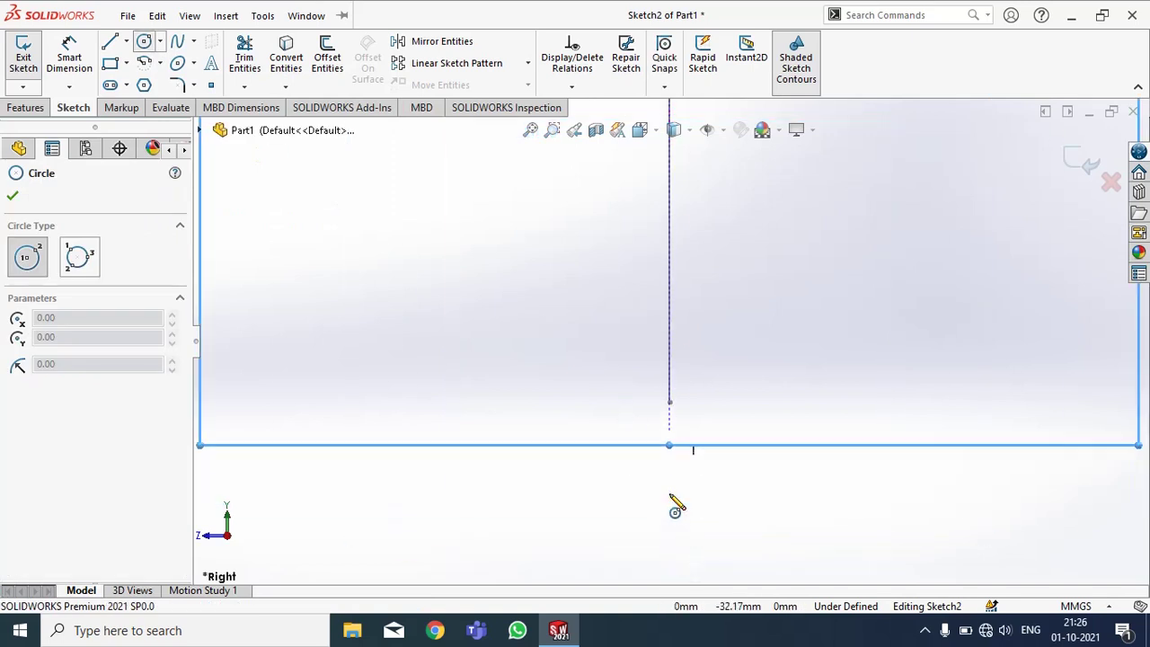
{"action": "left_click", "coordinate": [670, 403]}
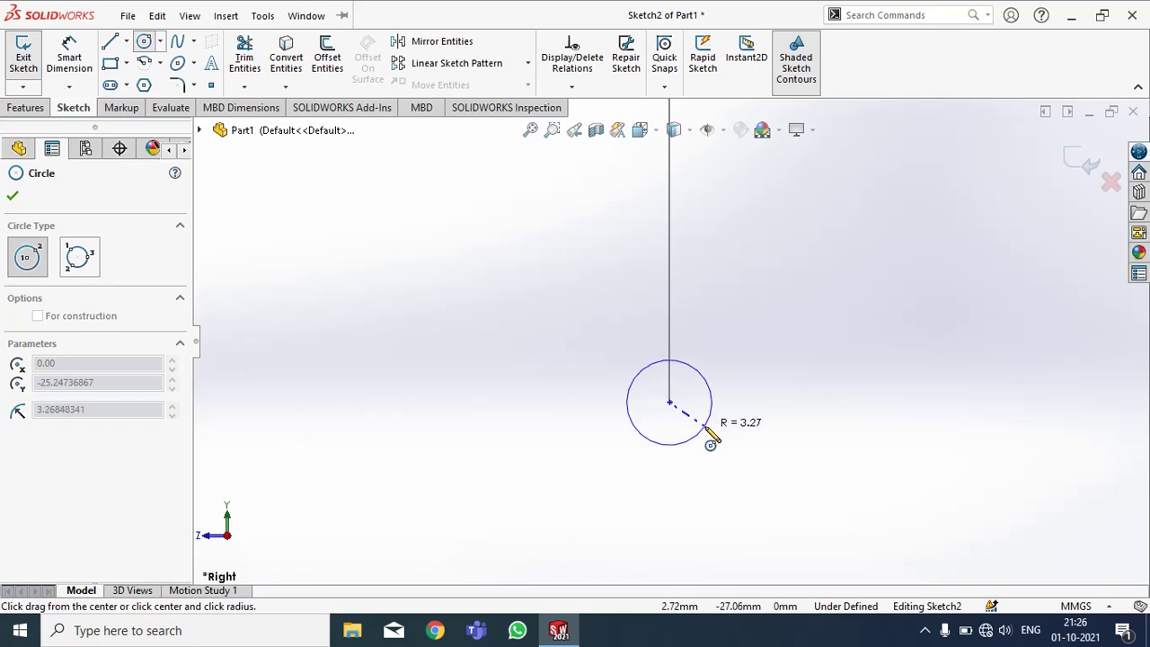
{"action": "left_click", "coordinate": [710, 440]}
Step: Dimension the circle's diameter to 5.00 and orbit to view it with the path
{"action": "right_click_drag", "start_coordinate": [812, 437], "coordinate": [793, 249]}
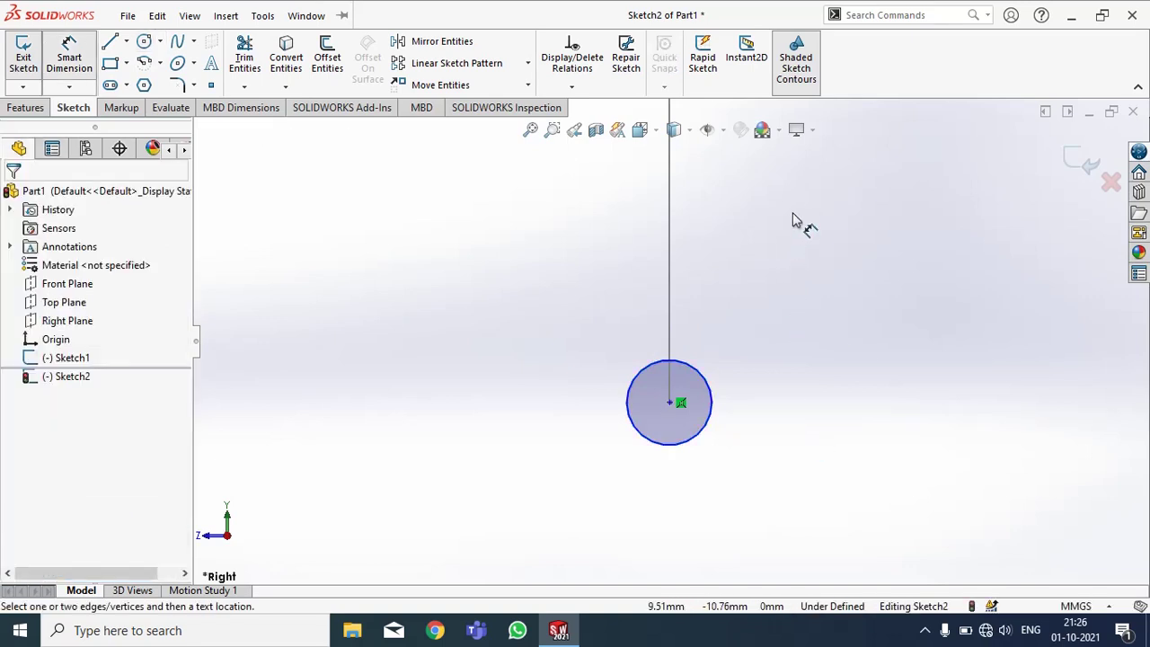
{"action": "left_click", "coordinate": [712, 409]}
{"action": "left_click", "coordinate": [785, 411]}
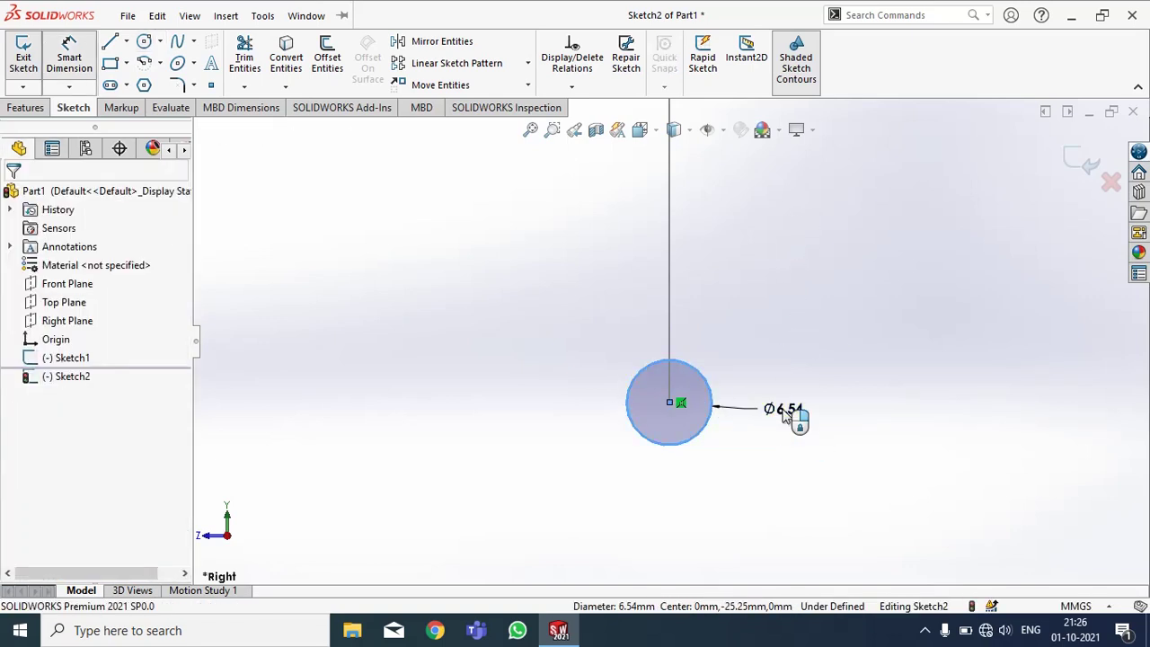
{"action": "left_click", "coordinate": [785, 411]}
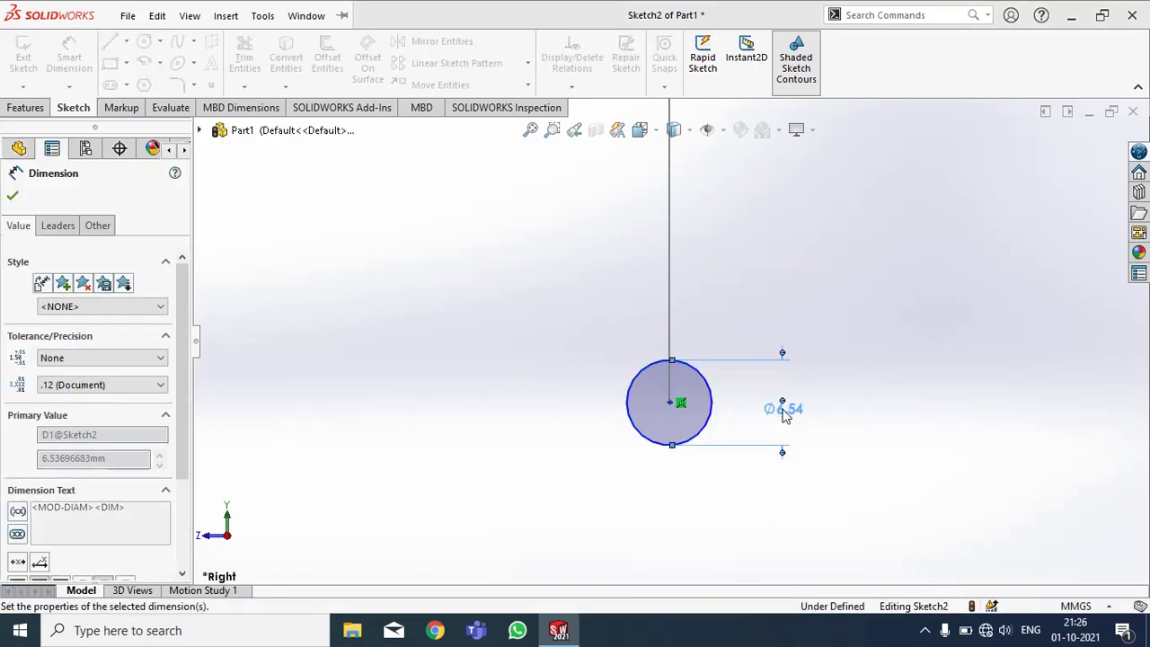
{"action": "type", "text": "5"}
{"action": "key", "text": "Return"}
{"action": "right_click", "coordinate": [919, 390]}
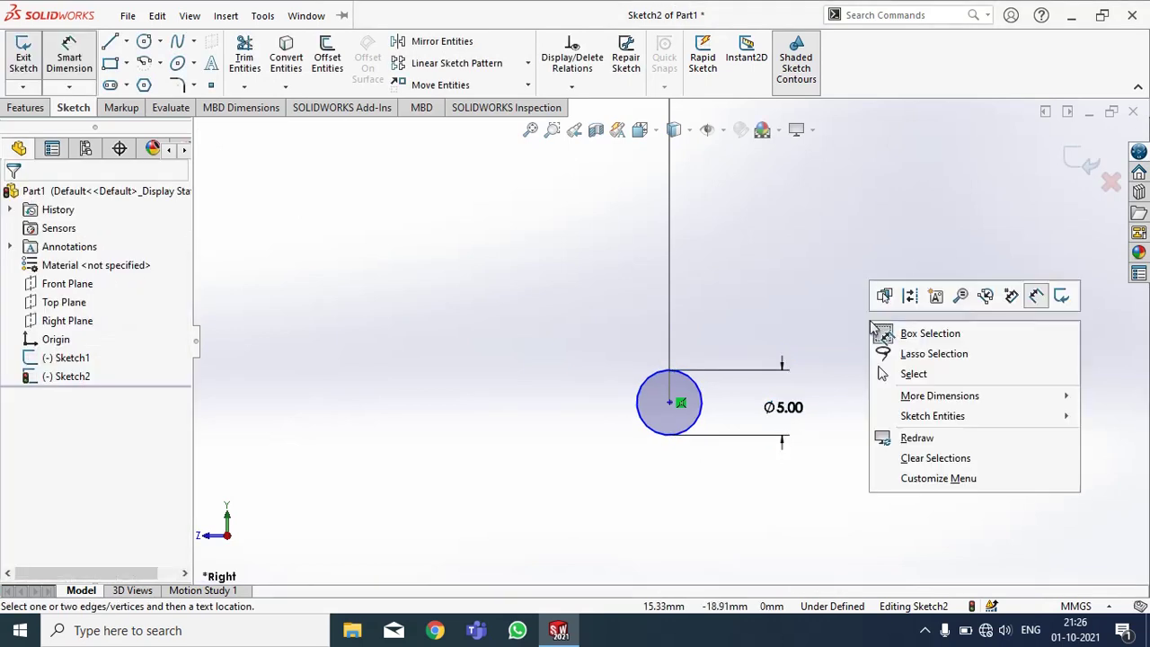
{"action": "left_click", "coordinate": [922, 374]}
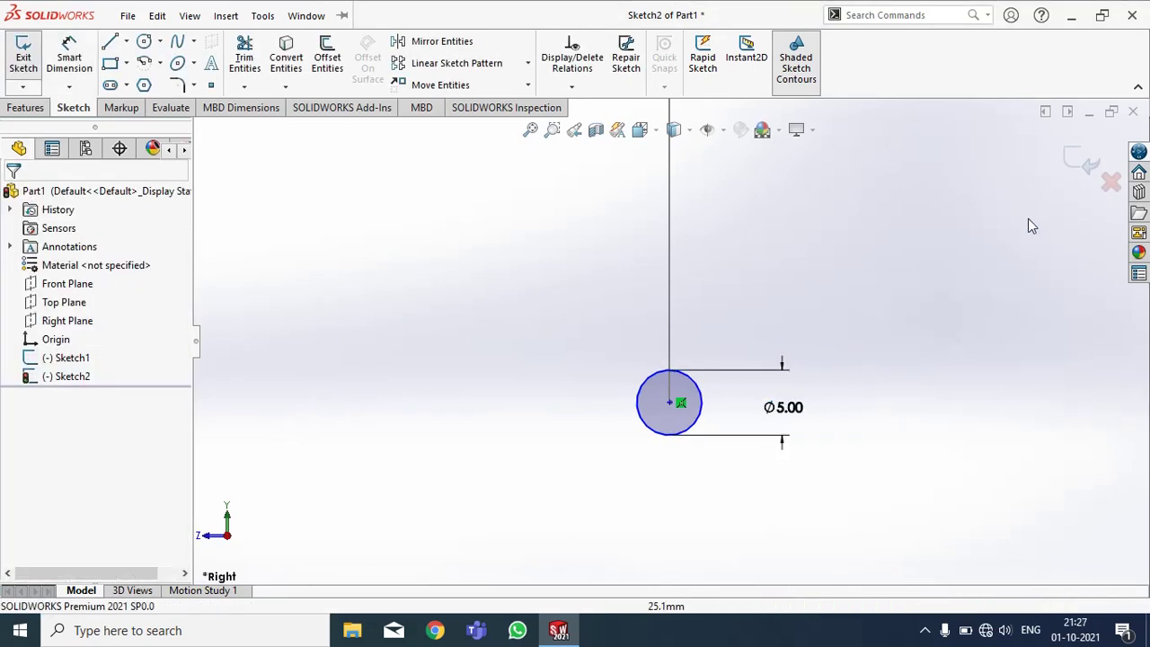
{"action": "mouse_move", "coordinate": [1032, 226]}
{"action": "middle_mouse_down"}
{"action": "mouse_move", "coordinate": [909, 389]}
{"action": "mouse_move", "coordinate": [950, 401]}
{"action": "mouse_move", "coordinate": [779, 404]}
{"action": "mouse_move", "coordinate": [660, 433]}
{"action": "middle_mouse_up"}
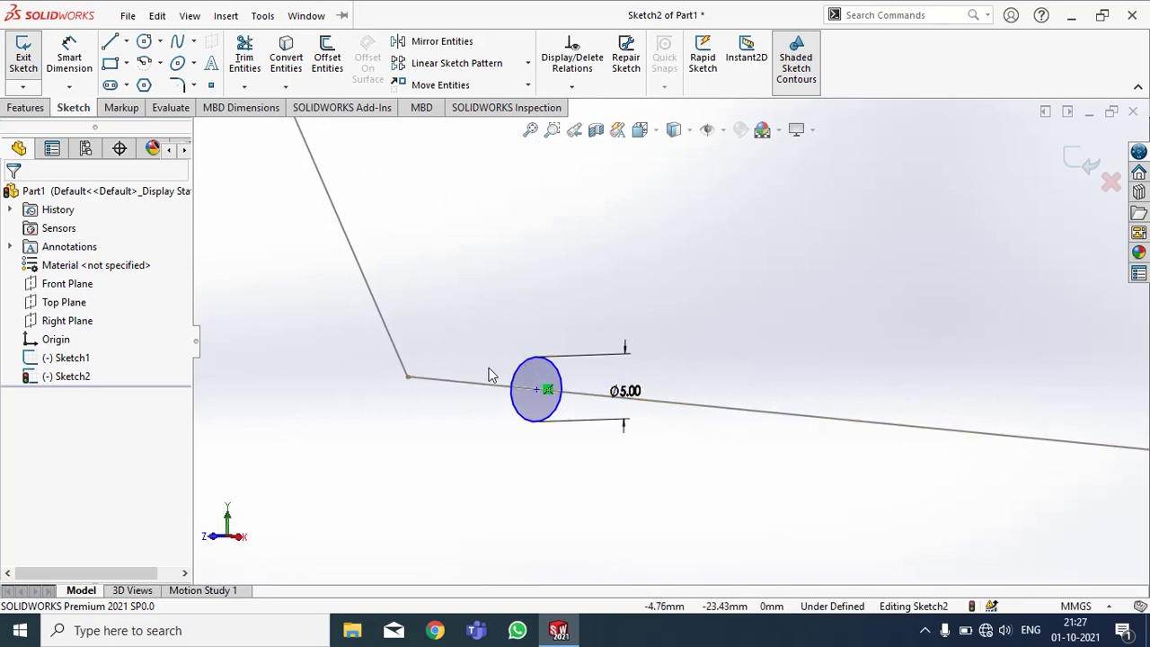
{"action": "scroll", "coordinate": [490, 374], "scroll_direction": "down", "scroll_amount": 2}
{"action": "scroll", "coordinate": [517, 378], "scroll_direction": "down", "scroll_amount": 2}
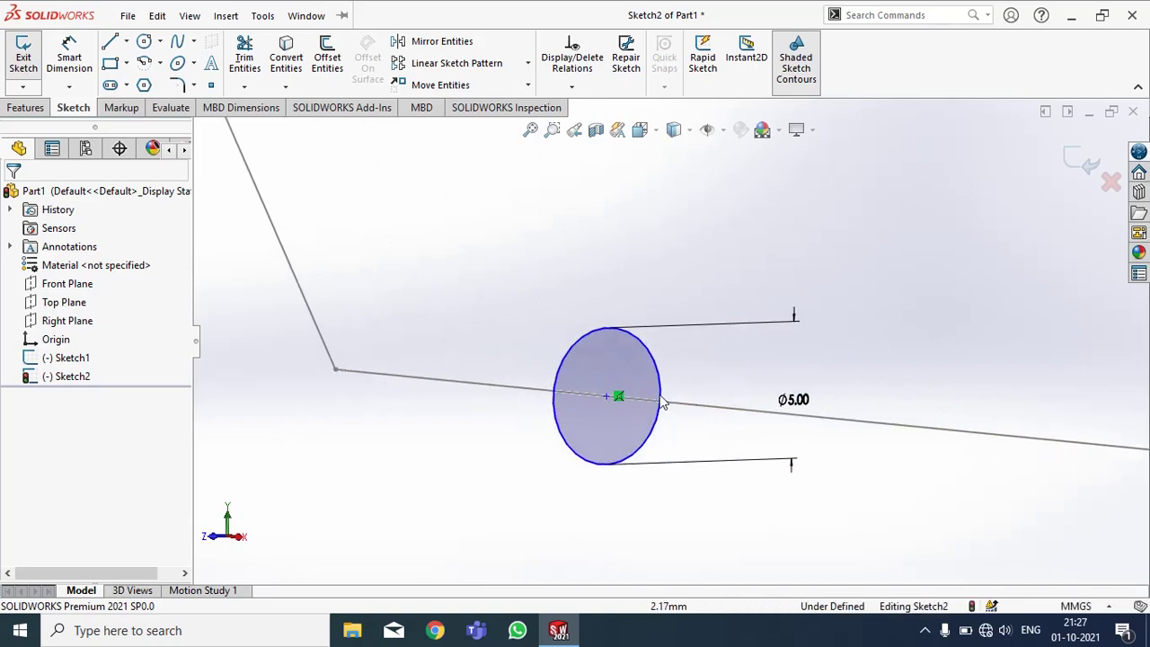
Step: Add a Pierce relation between the circle centre and the Sketch1 line, then exit Sketch2
{"action": "left_click", "coordinate": [606, 399]}
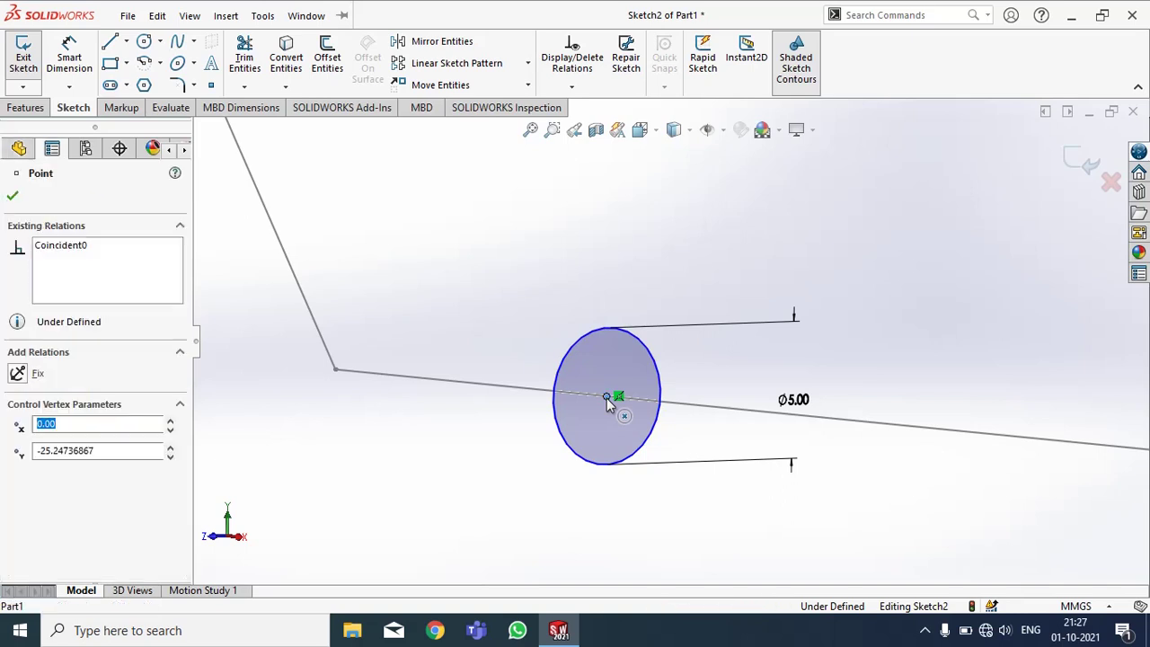
{"action": "left_click", "coordinate": [730, 410], "text": "ctrl"}
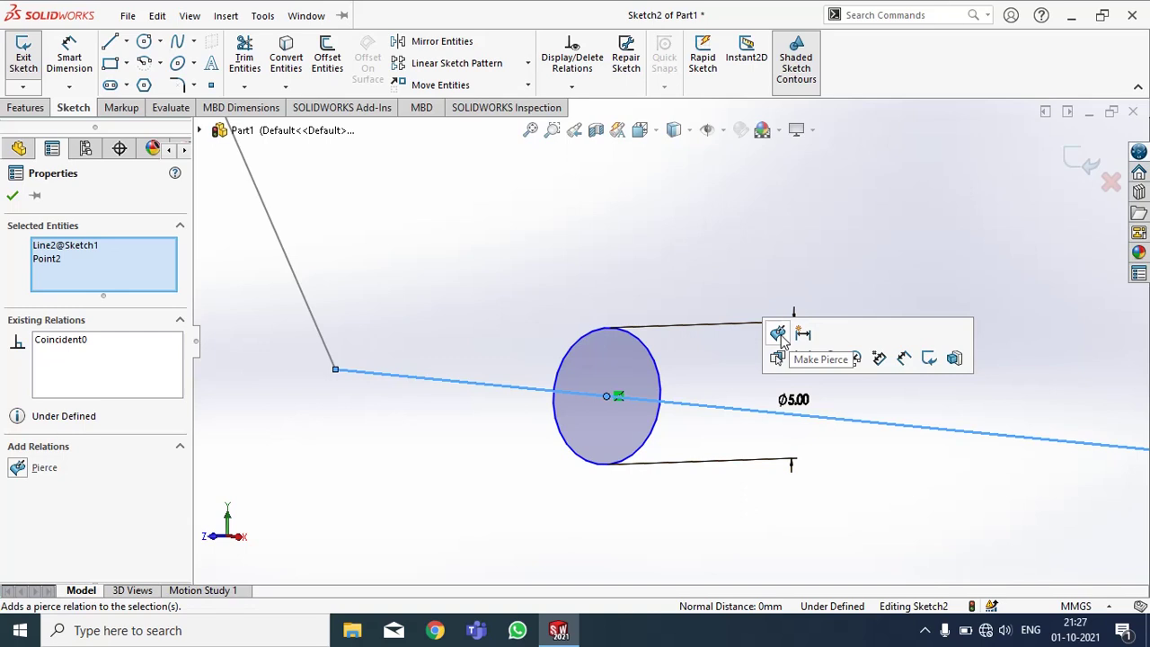
{"action": "left_click", "coordinate": [779, 334]}
{"action": "left_click", "coordinate": [863, 275]}
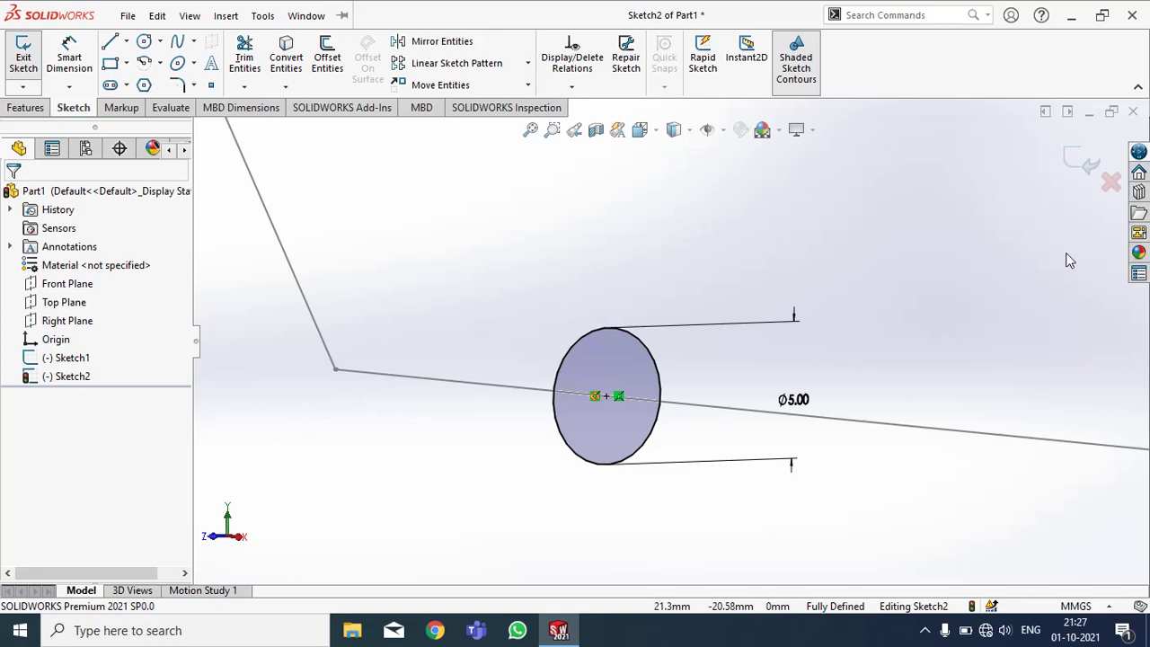
{"action": "left_click", "coordinate": [1083, 169]}
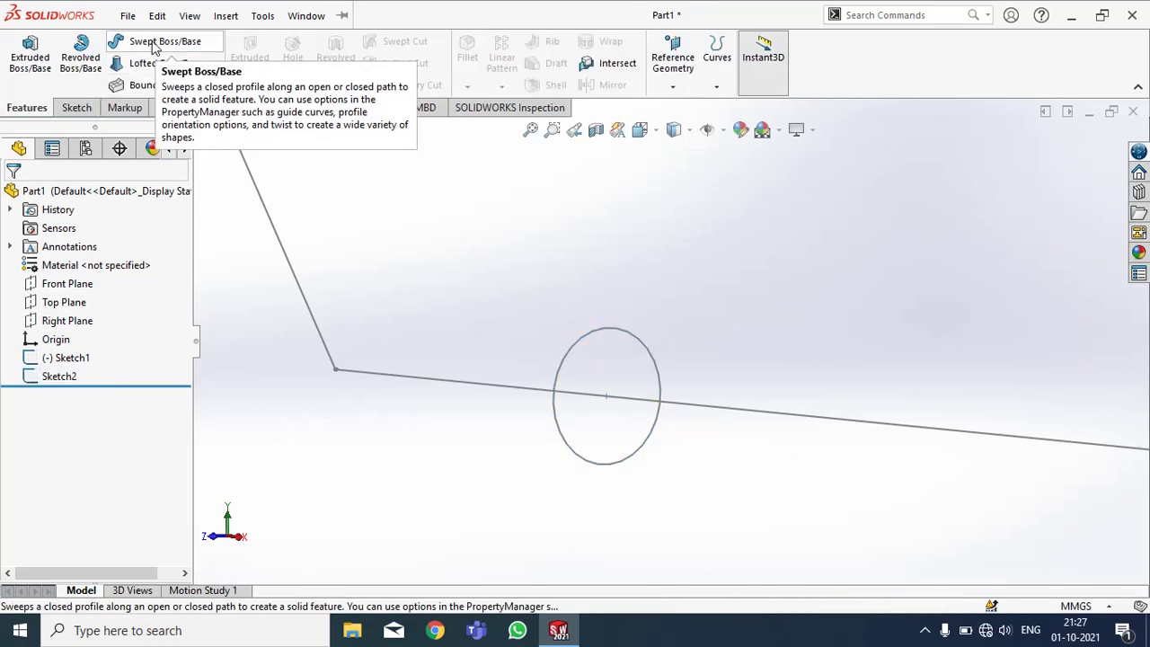
Step: Start a Sweep using the Sketch2 circle as profile and Sketch1 as path
{"action": "left_click", "coordinate": [157, 41]}
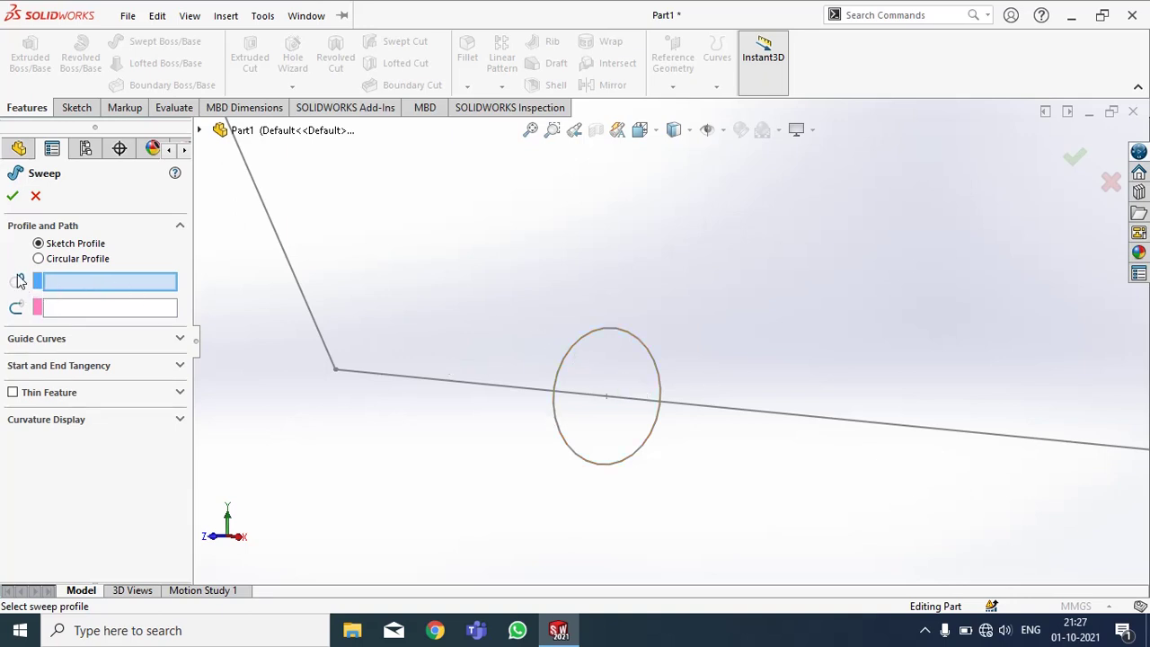
{"action": "left_click", "coordinate": [107, 283]}
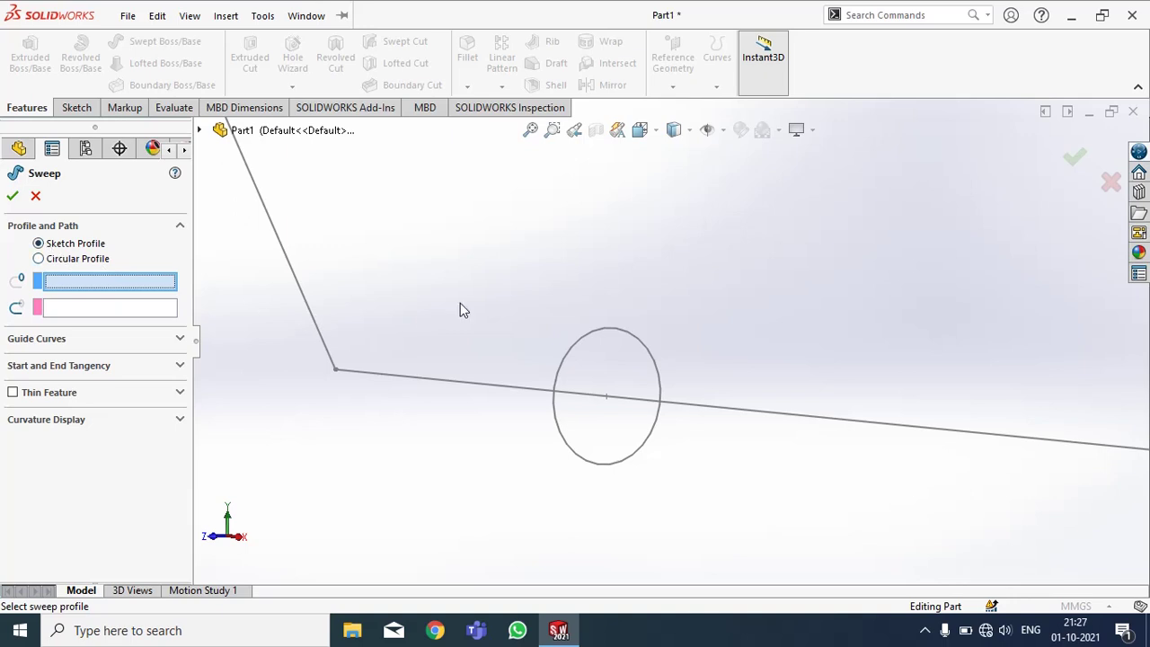
{"action": "left_click", "coordinate": [636, 344]}
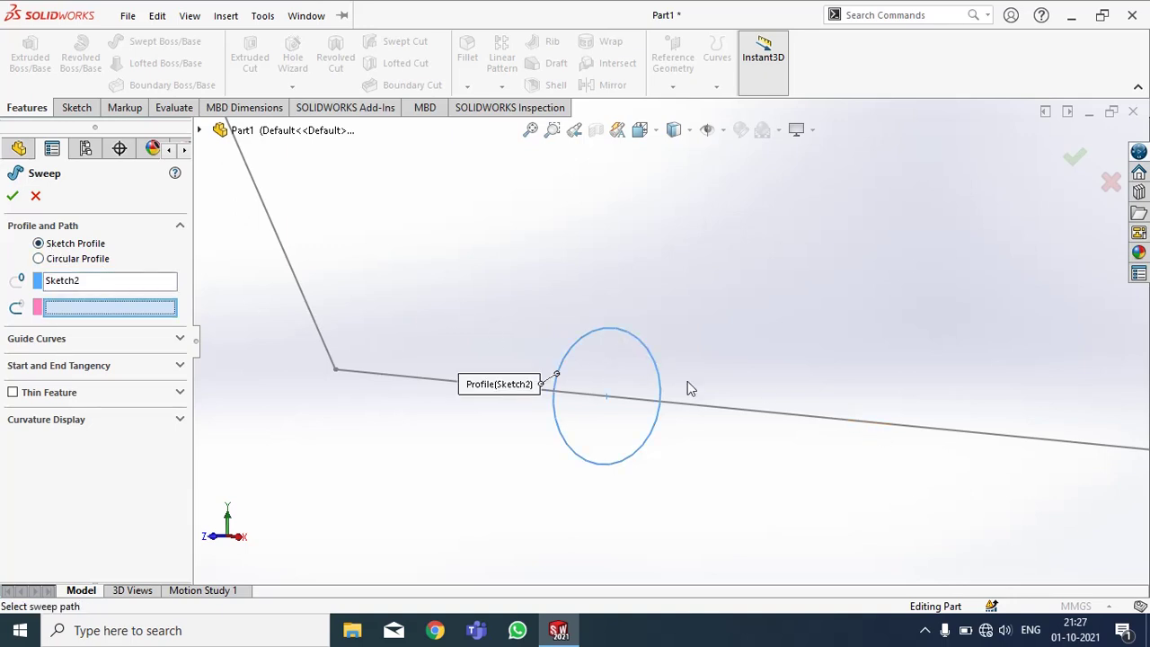
{"action": "left_click", "coordinate": [781, 419]}
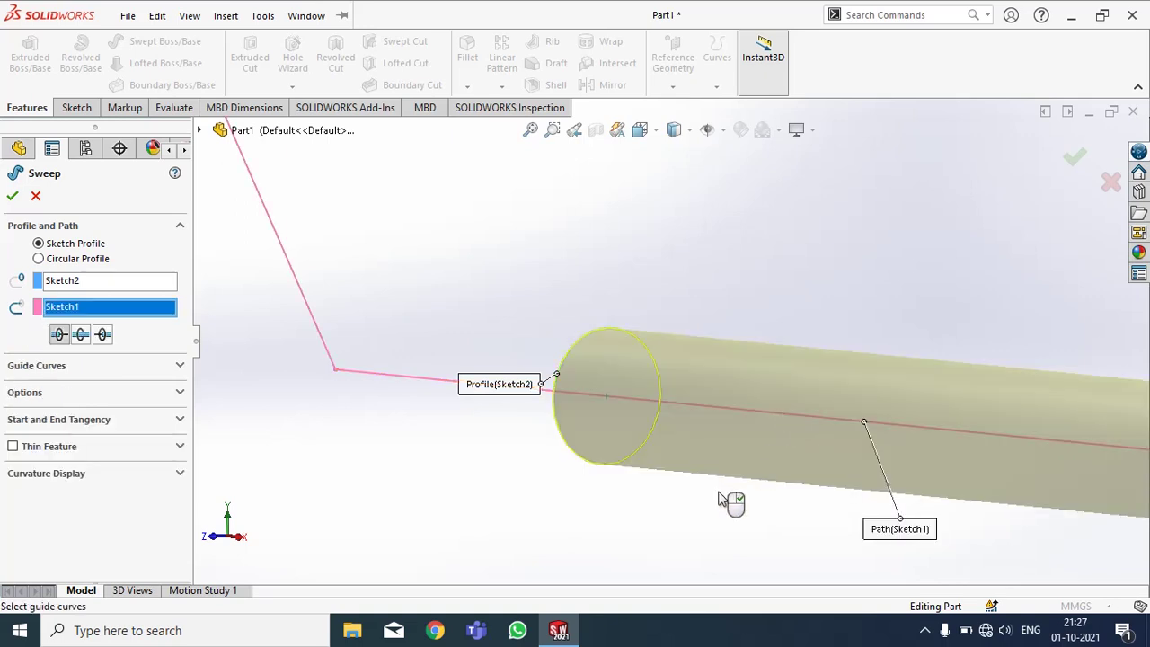
Step: Change the sweep direction so the tube preview runs along the other path segment
{"action": "scroll", "coordinate": [566, 504], "scroll_direction": "down", "scroll_amount": 1}
{"action": "scroll", "coordinate": [724, 445], "scroll_direction": "down", "scroll_amount": 2}
{"action": "scroll", "coordinate": [746, 405], "scroll_direction": "down", "scroll_amount": 2}
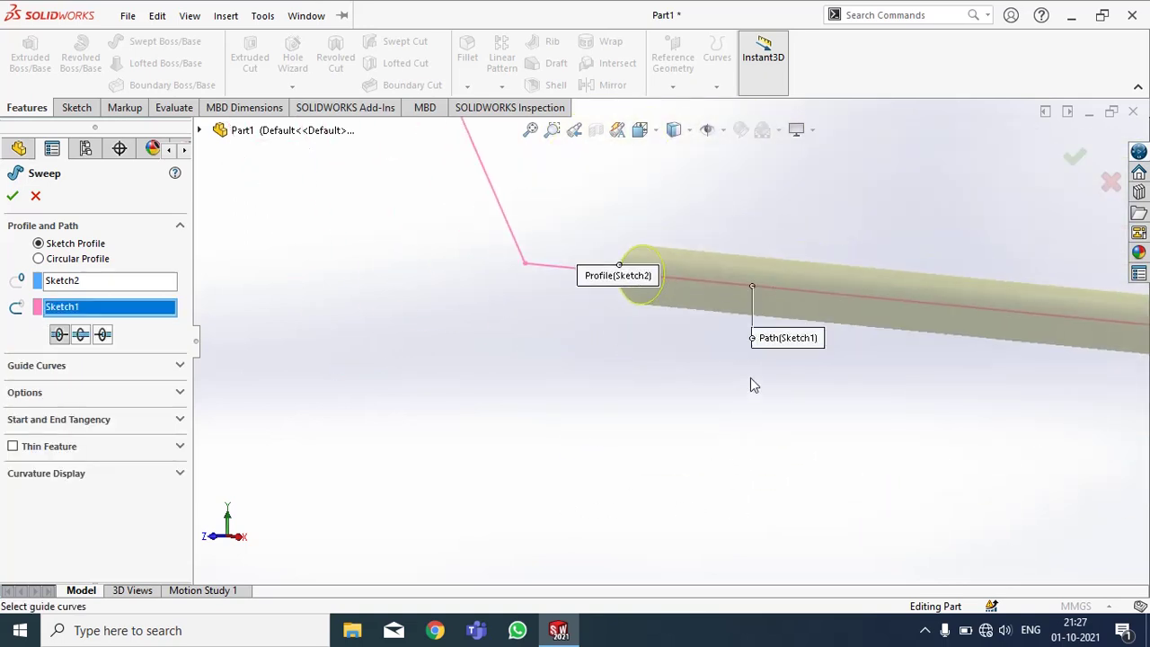
{"action": "scroll", "coordinate": [759, 381], "scroll_direction": "down", "scroll_amount": 2}
{"action": "scroll", "coordinate": [647, 269], "scroll_direction": "down", "scroll_amount": 1}
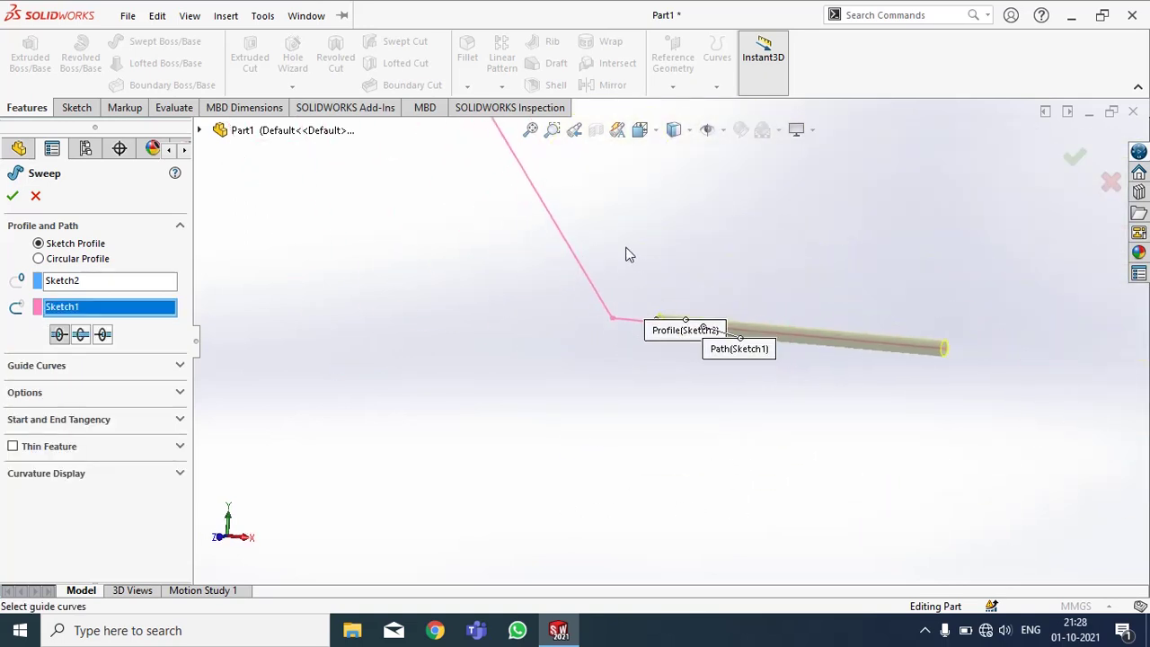
{"action": "scroll", "coordinate": [719, 404], "scroll_direction": "up", "scroll_amount": 2}
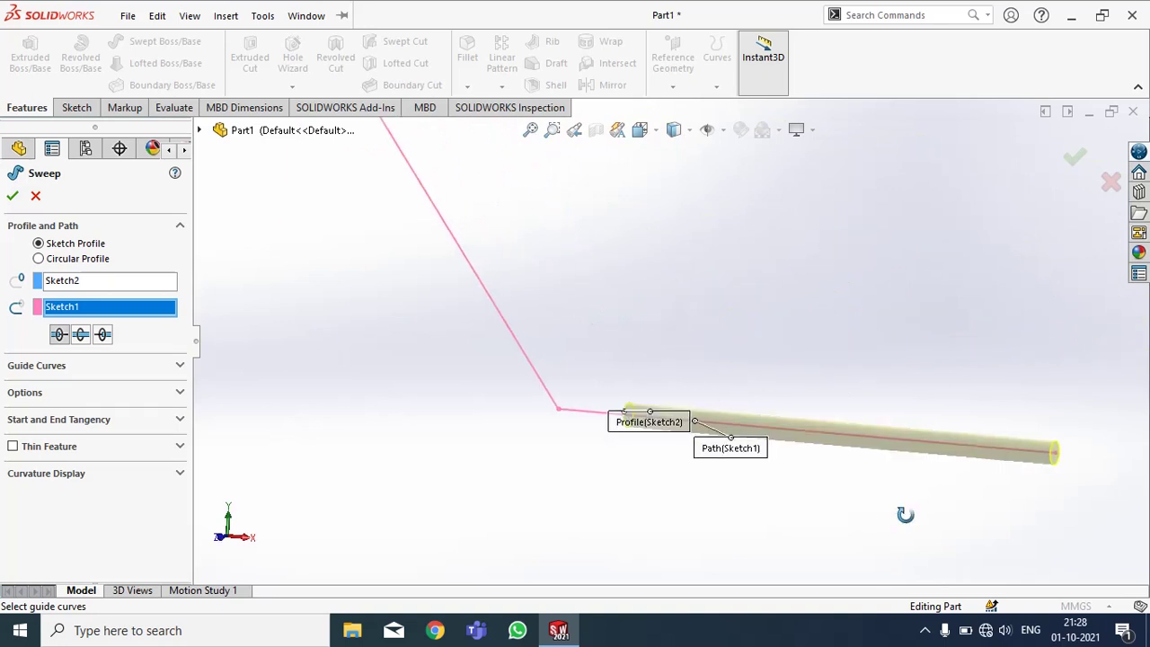
{"action": "scroll", "coordinate": [886, 433], "scroll_direction": "up", "scroll_amount": 1}
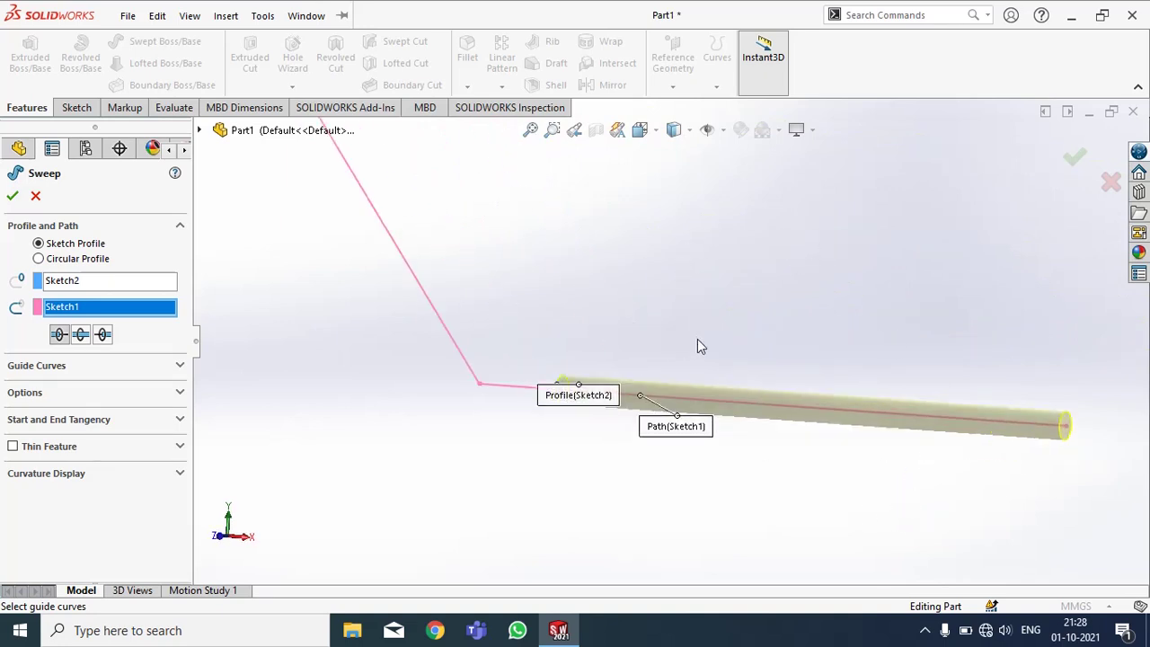
{"action": "scroll", "coordinate": [364, 396], "scroll_direction": "up", "scroll_amount": 1}
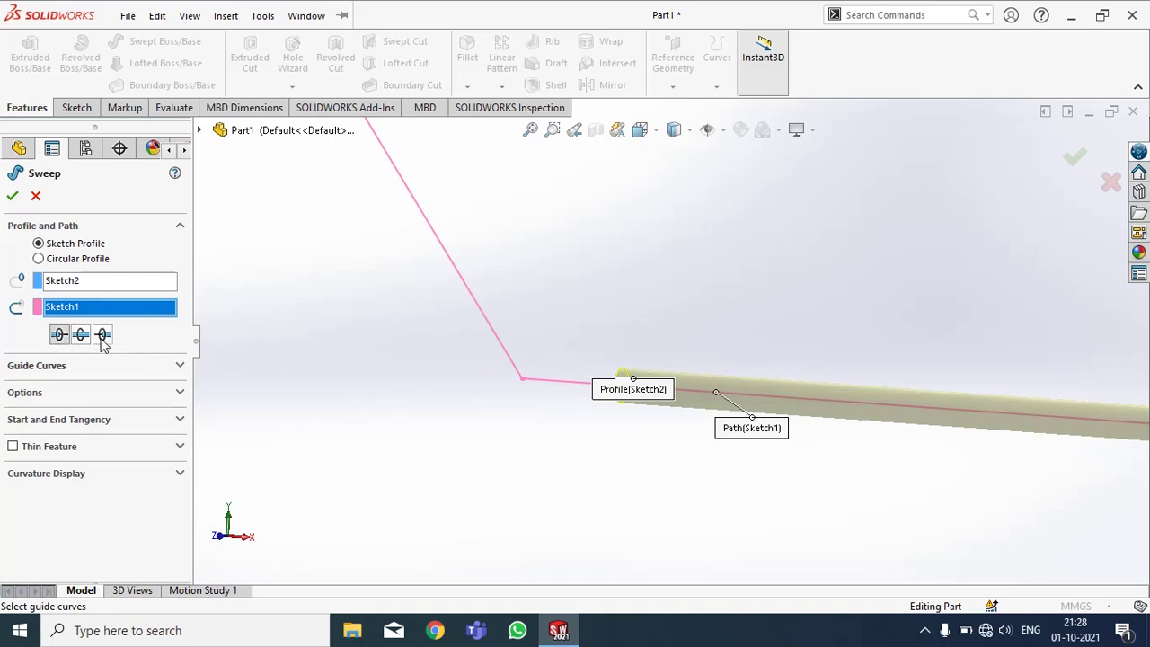
{"action": "left_click", "coordinate": [102, 334]}
{"action": "scroll", "coordinate": [559, 319], "scroll_direction": "down", "scroll_amount": 2}
{"action": "scroll", "coordinate": [590, 285], "scroll_direction": "down", "scroll_amount": 1}
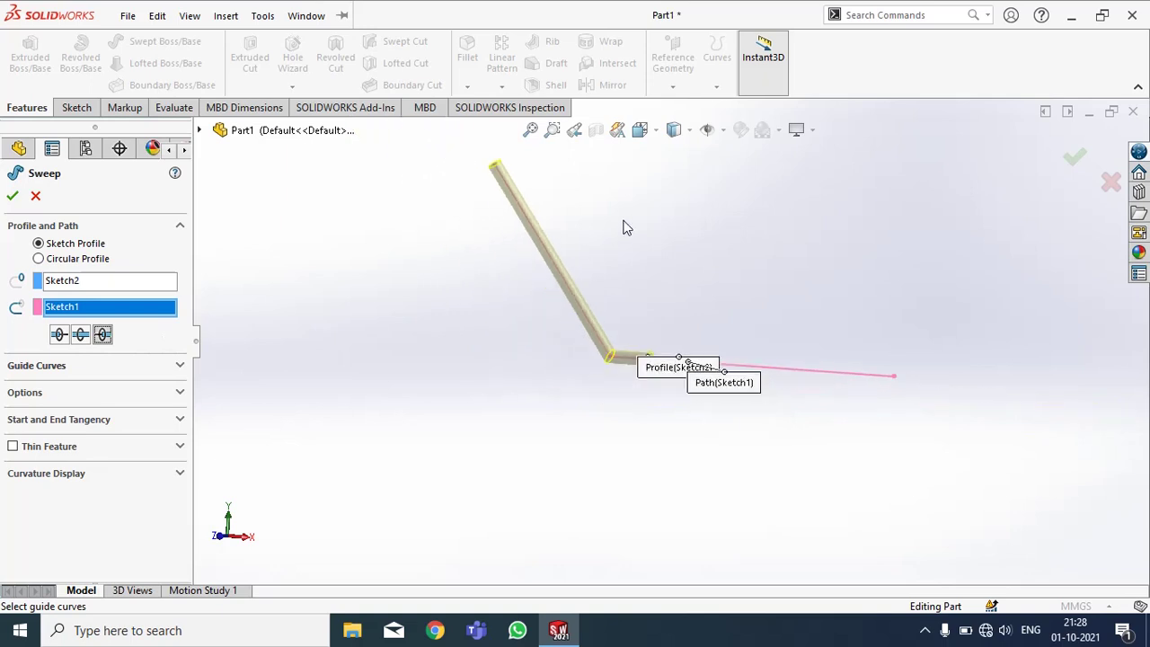
{"action": "scroll", "coordinate": [624, 203], "scroll_direction": "down", "scroll_amount": 2}
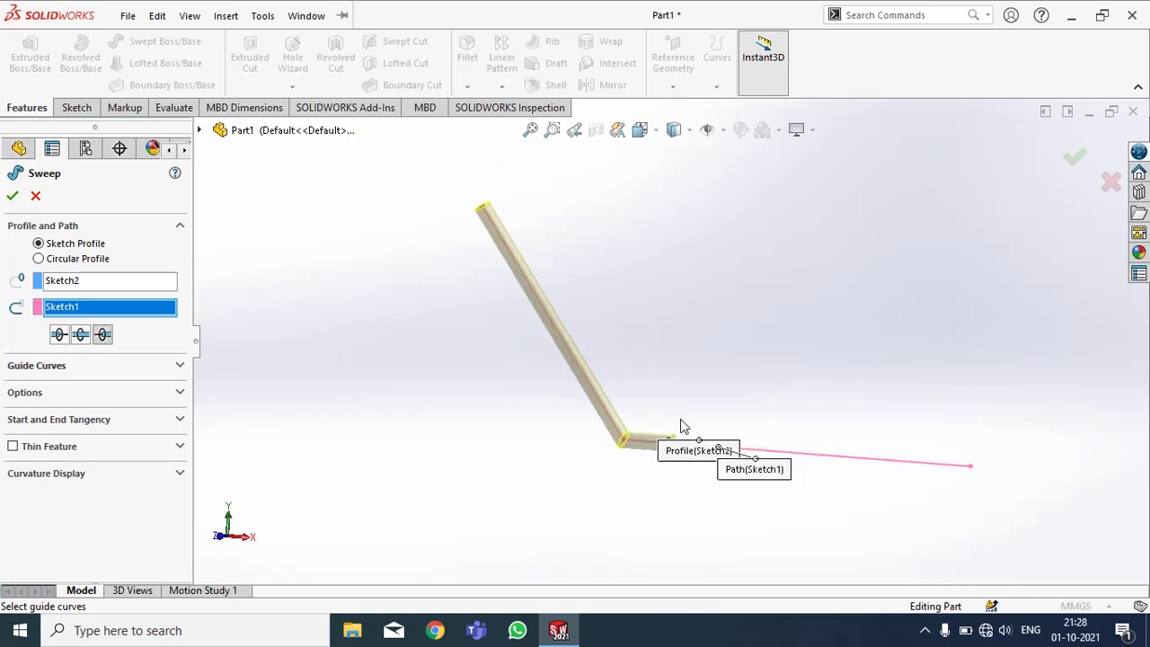
Step: Extend the sweep along both path segments and orbit to inspect the bent tube
{"action": "left_click", "coordinate": [81, 334]}
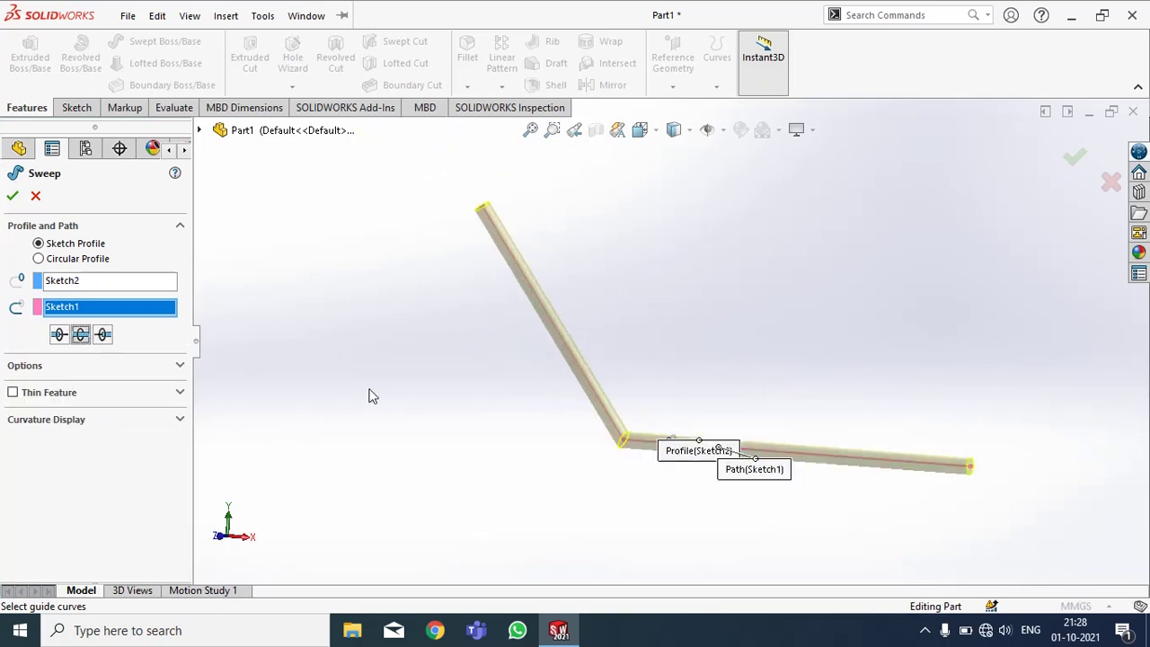
{"action": "mouse_move", "coordinate": [796, 384]}
{"action": "middle_mouse_down"}
{"action": "mouse_move", "coordinate": [881, 380]}
{"action": "mouse_move", "coordinate": [835, 386]}
{"action": "middle_mouse_up"}
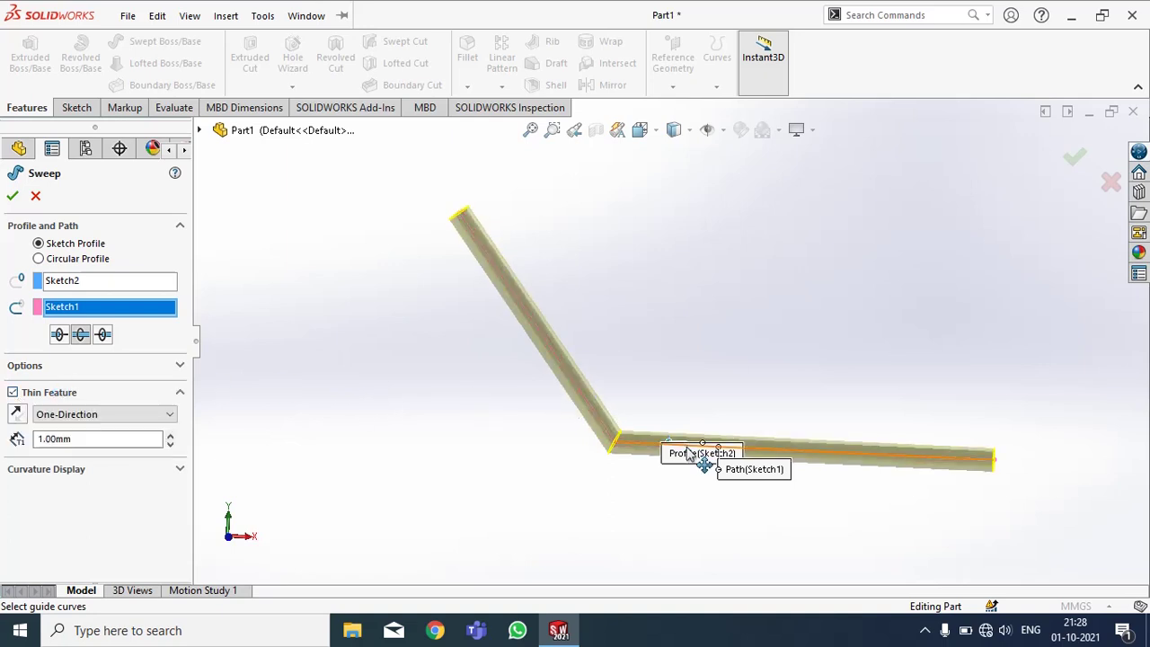
{"action": "scroll", "coordinate": [632, 452], "scroll_direction": "down", "scroll_amount": 2}
{"action": "scroll", "coordinate": [629, 449], "scroll_direction": "down", "scroll_amount": 2}
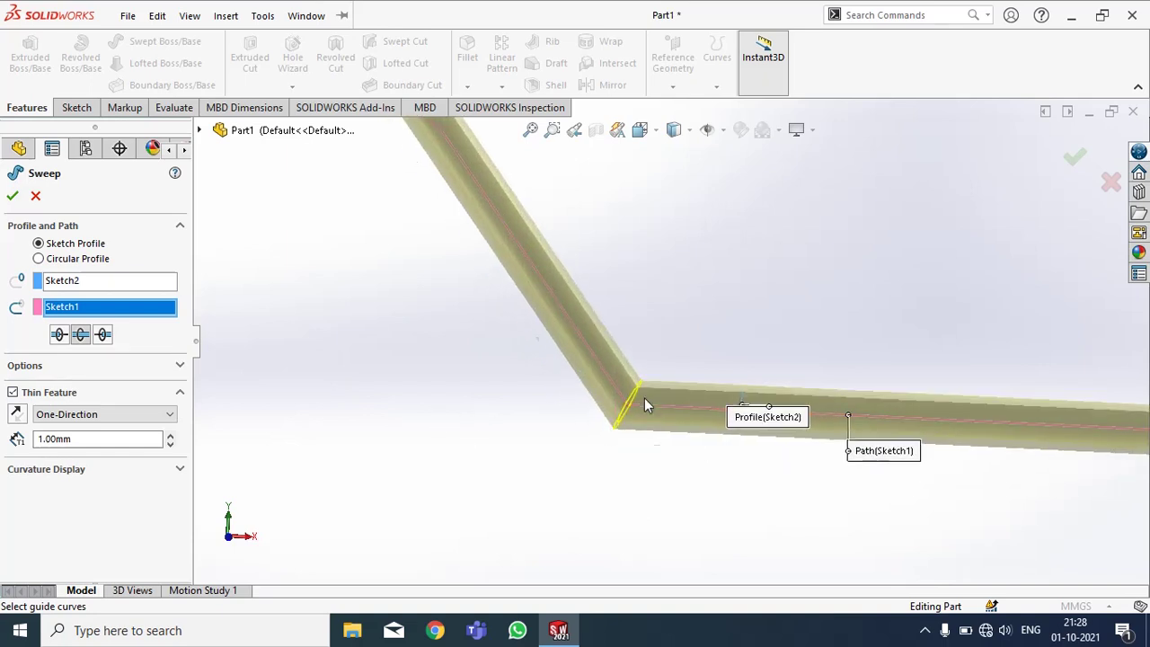
{"action": "scroll", "coordinate": [644, 400], "scroll_direction": "down", "scroll_amount": 1}
{"action": "scroll", "coordinate": [691, 470], "scroll_direction": "down", "scroll_amount": 2}
{"action": "middle_click_drag", "start_coordinate": [729, 476], "coordinate": [750, 433]}
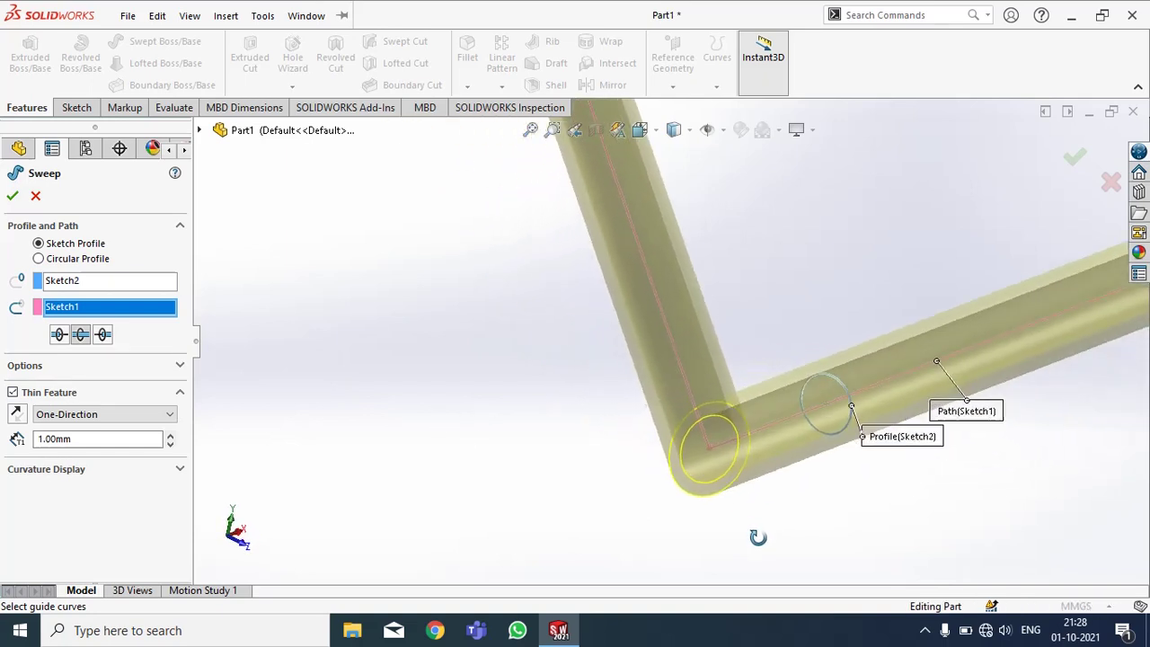
{"action": "middle_click_drag", "start_coordinate": [732, 269], "coordinate": [747, 296]}
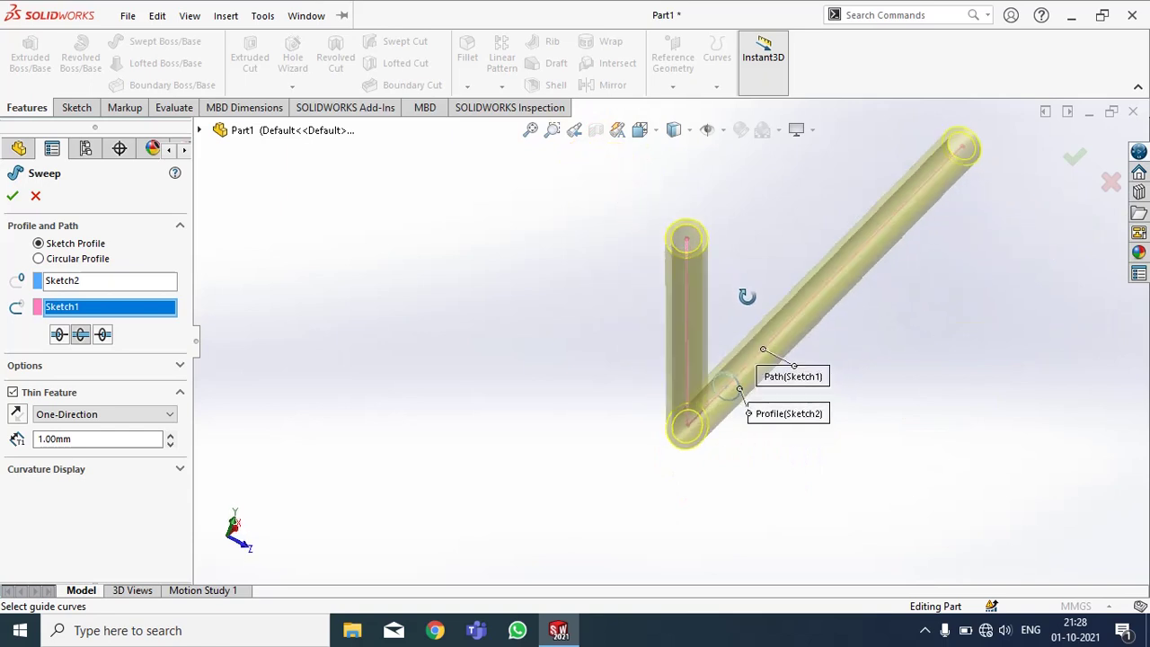
{"action": "scroll", "coordinate": [706, 256], "scroll_direction": "down", "scroll_amount": 3}
{"action": "mouse_move", "coordinate": [706, 261]}
{"action": "middle_mouse_down"}
{"action": "mouse_move", "coordinate": [732, 270]}
{"action": "mouse_move", "coordinate": [729, 318]}
{"action": "middle_mouse_up"}
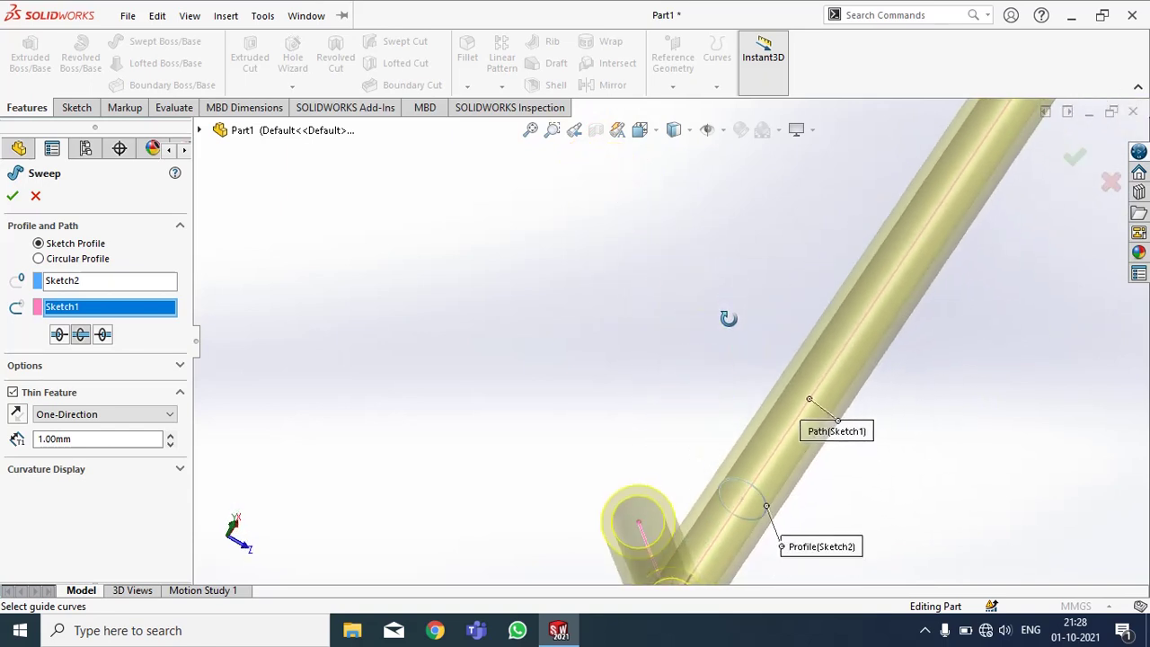
{"action": "scroll", "coordinate": [720, 358], "scroll_direction": "up", "scroll_amount": 3}
{"action": "mouse_move", "coordinate": [739, 462]}
{"action": "middle_mouse_down"}
{"action": "mouse_move", "coordinate": [734, 488]}
{"action": "mouse_move", "coordinate": [737, 437]}
{"action": "mouse_move", "coordinate": [712, 355]}
{"action": "mouse_move", "coordinate": [688, 352]}
{"action": "mouse_move", "coordinate": [733, 367]}
{"action": "middle_mouse_up"}
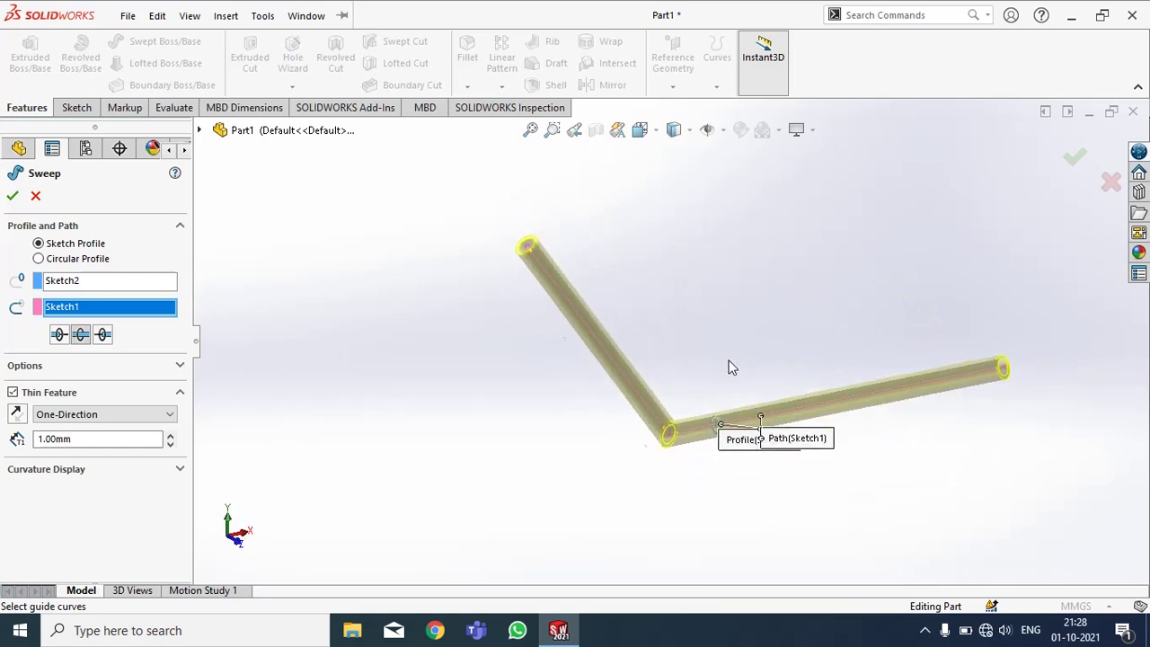
{"action": "scroll", "coordinate": [660, 346], "scroll_direction": "down", "scroll_amount": 2}
{"action": "scroll", "coordinate": [671, 420], "scroll_direction": "down", "scroll_amount": 2}
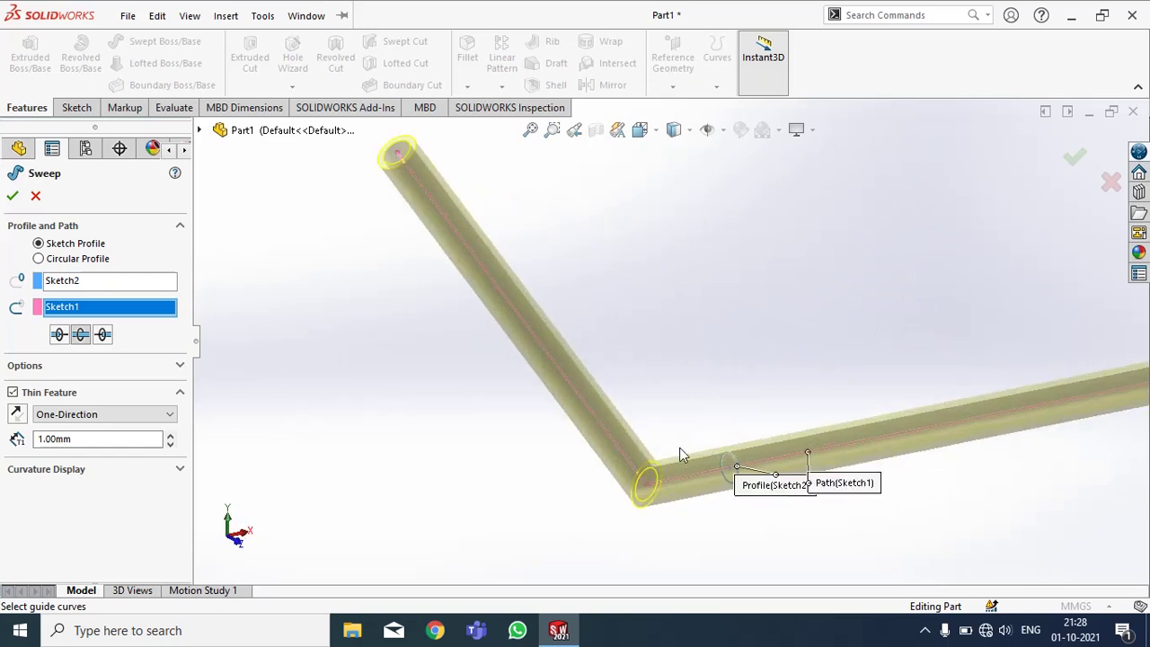
{"action": "mouse_move", "coordinate": [730, 532]}
{"action": "middle_mouse_down"}
{"action": "mouse_move", "coordinate": [699, 503]}
{"action": "mouse_move", "coordinate": [729, 435]}
{"action": "middle_mouse_up"}
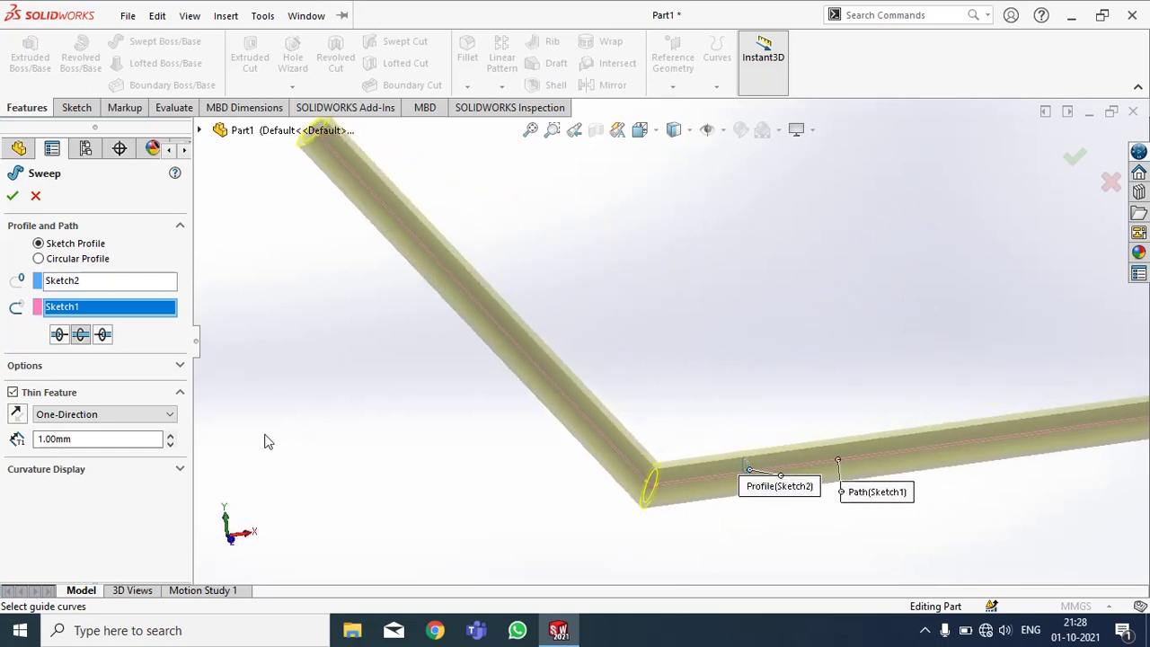
Step: Keep the One-Direction thin wall at 1.00mm and expand the sweep Options
{"action": "left_click", "coordinate": [24, 422]}
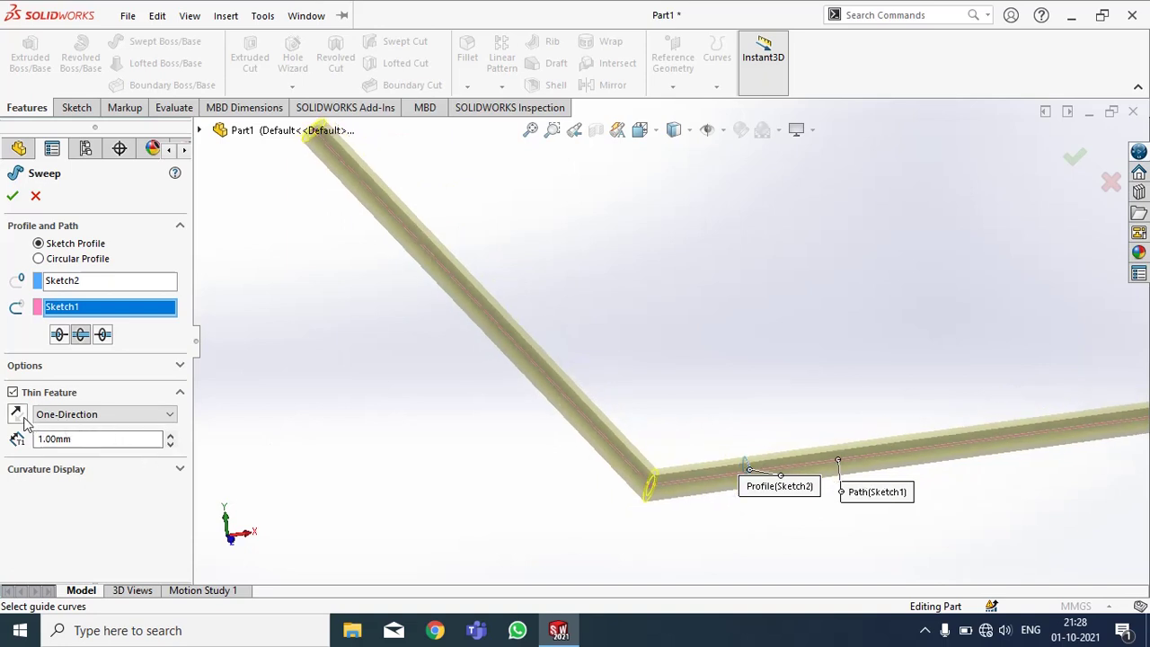
{"action": "left_click", "coordinate": [24, 422]}
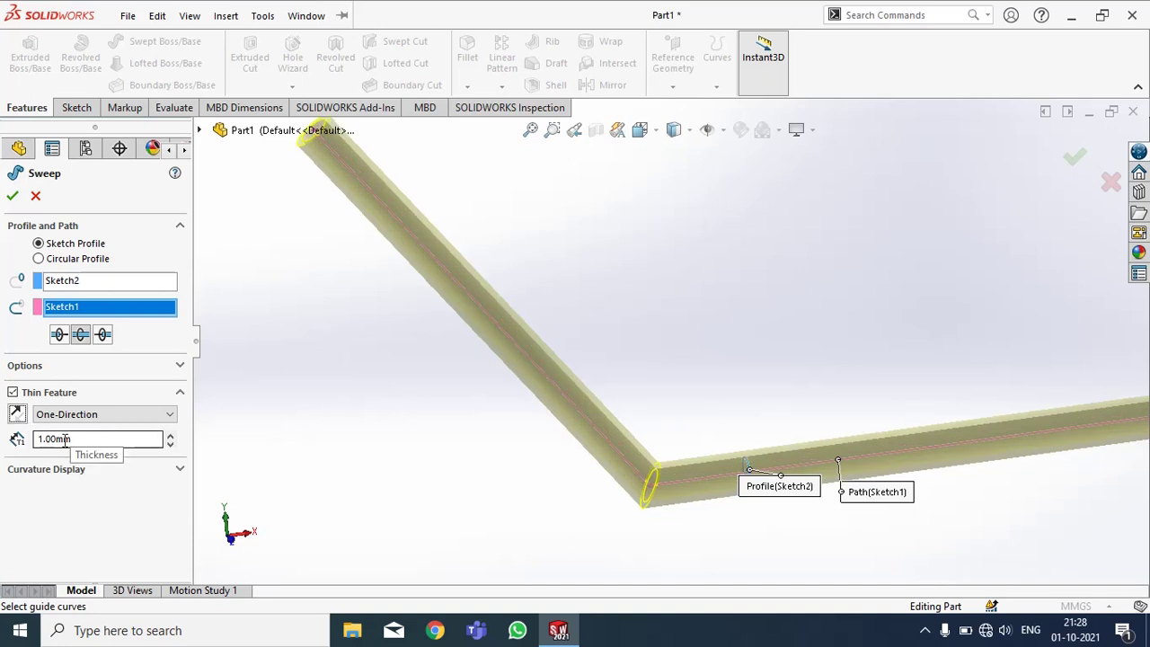
{"action": "left_click", "coordinate": [79, 440]}
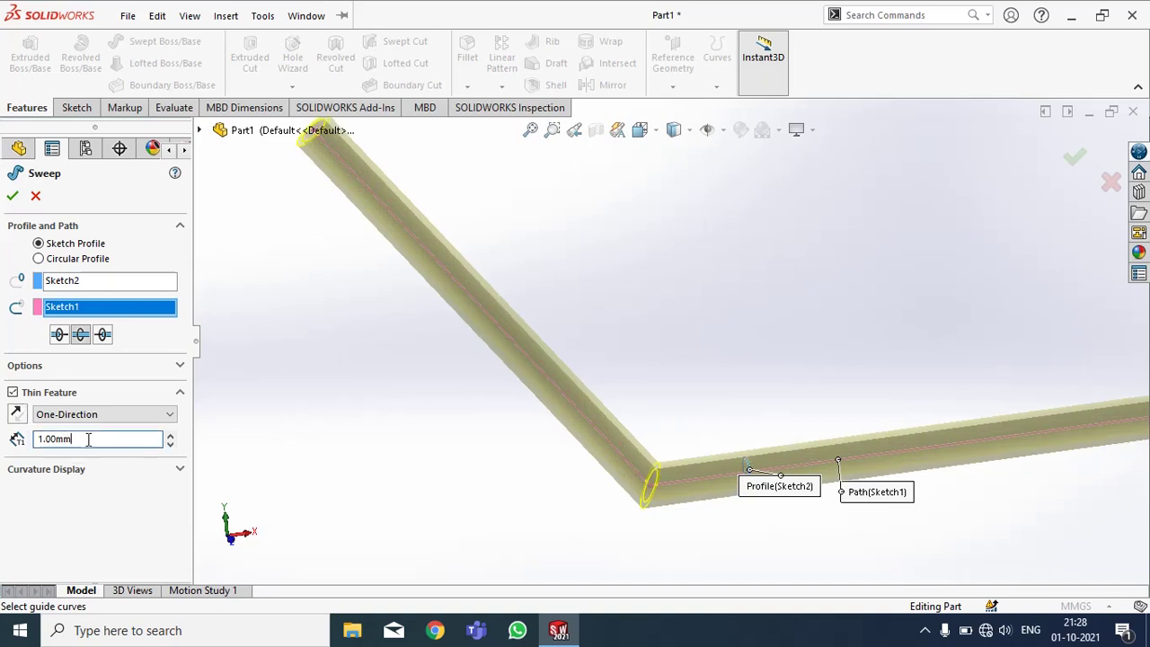
{"action": "left_click", "coordinate": [181, 366]}
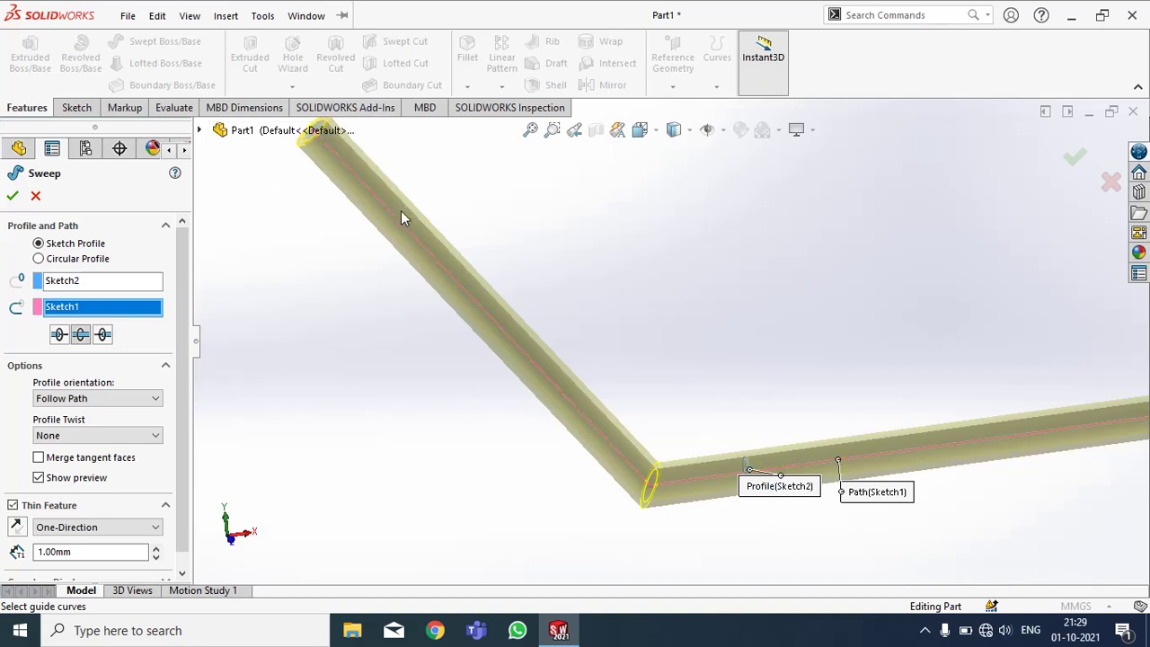
Step: Preview the sweep with Keep Normal Constant profile orientation
{"action": "left_click", "coordinate": [156, 406]}
{"action": "left_click", "coordinate": [144, 424]}
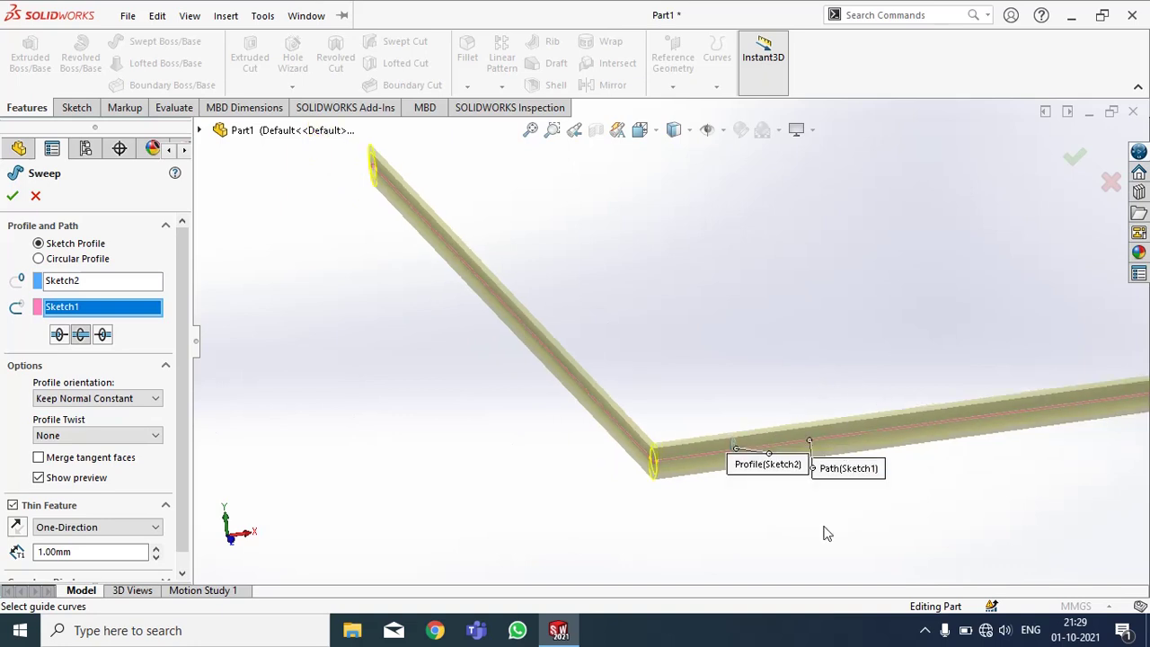
{"action": "middle_click_drag", "start_coordinate": [824, 527], "coordinate": [779, 406]}
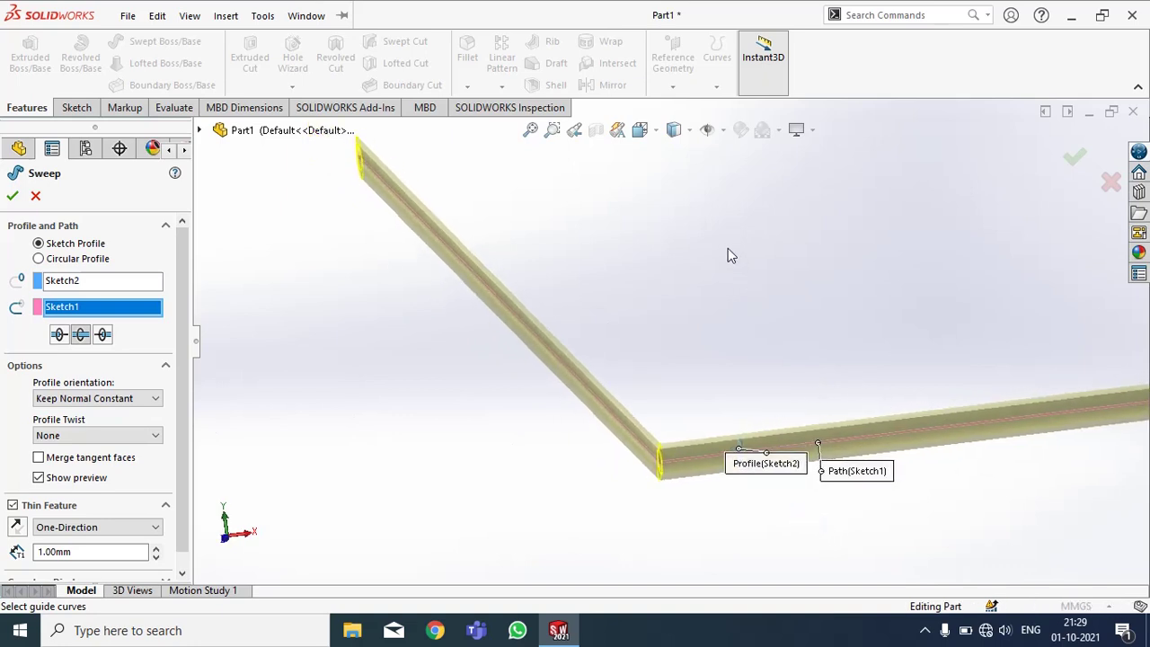
{"action": "left_click_drag", "start_coordinate": [728, 251], "coordinate": [728, 331]}
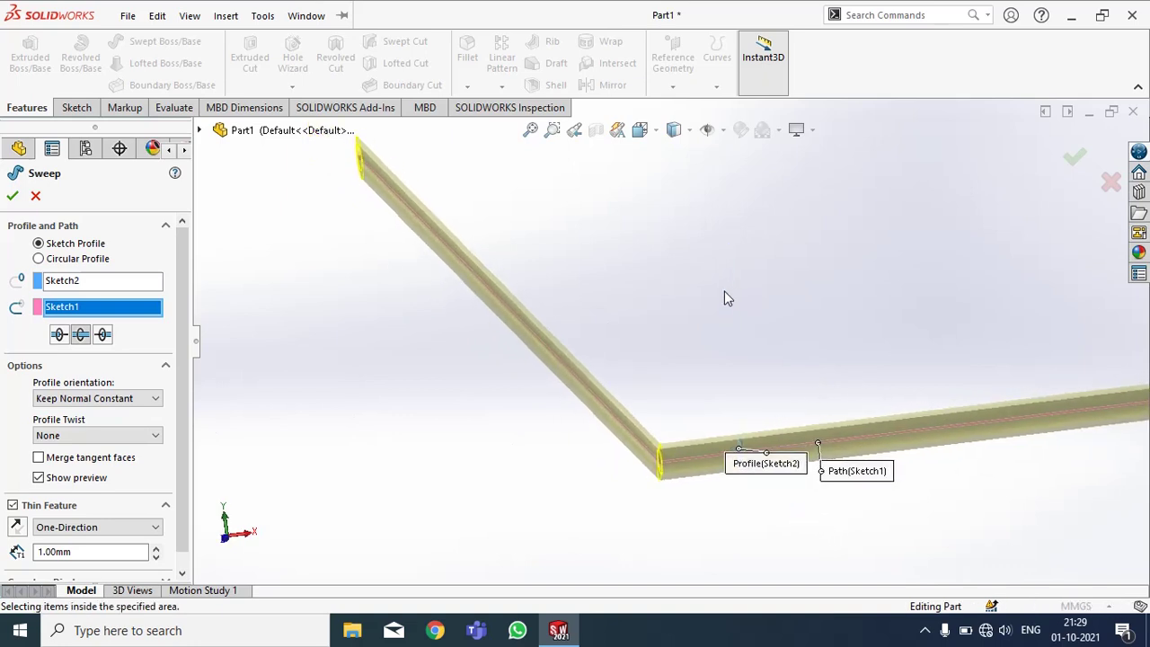
{"action": "left_click_drag", "start_coordinate": [657, 227], "coordinate": [606, 195]}
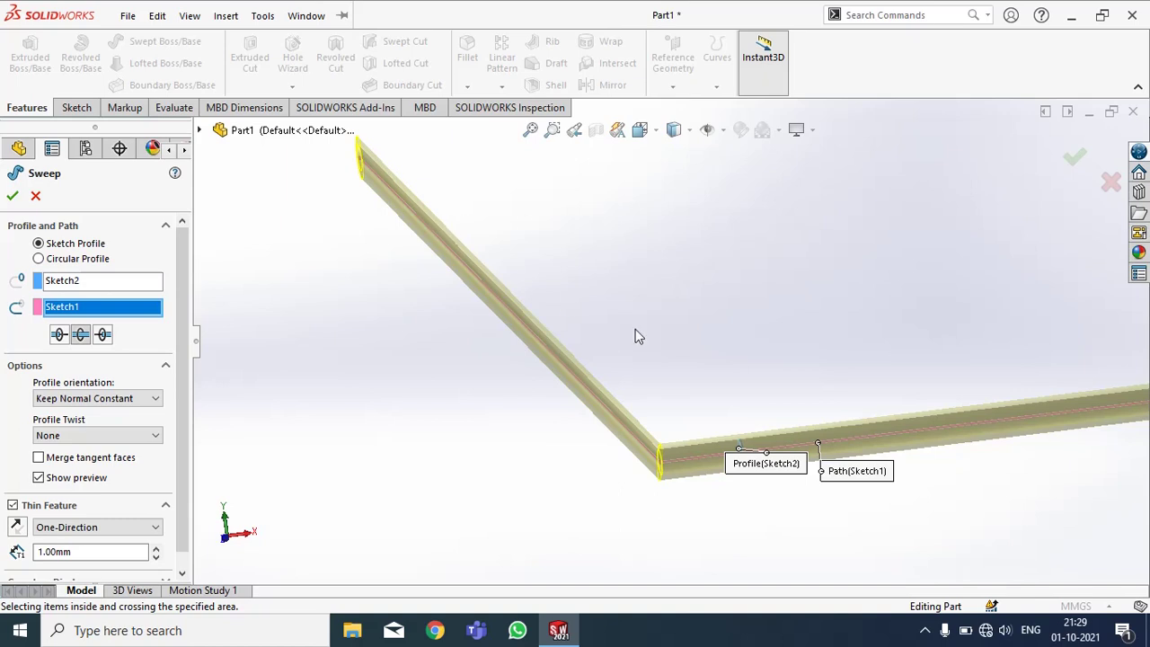
{"action": "scroll", "coordinate": [737, 339], "scroll_direction": "up", "scroll_amount": 3}
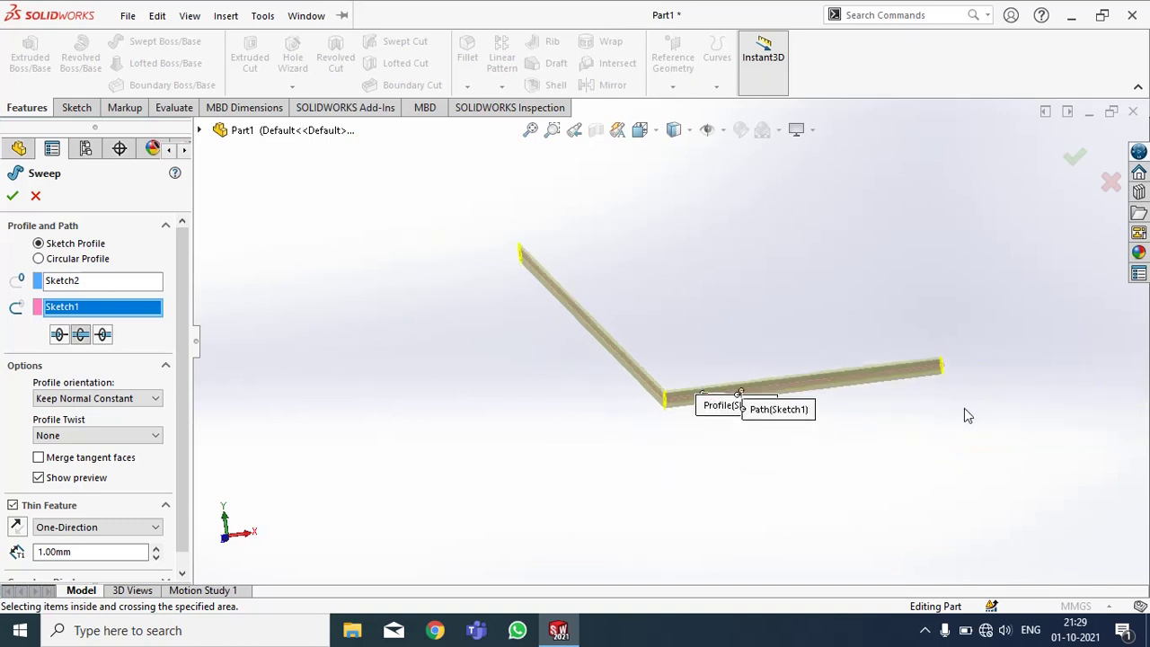
{"action": "middle_click_drag", "start_coordinate": [964, 409], "coordinate": [960, 378]}
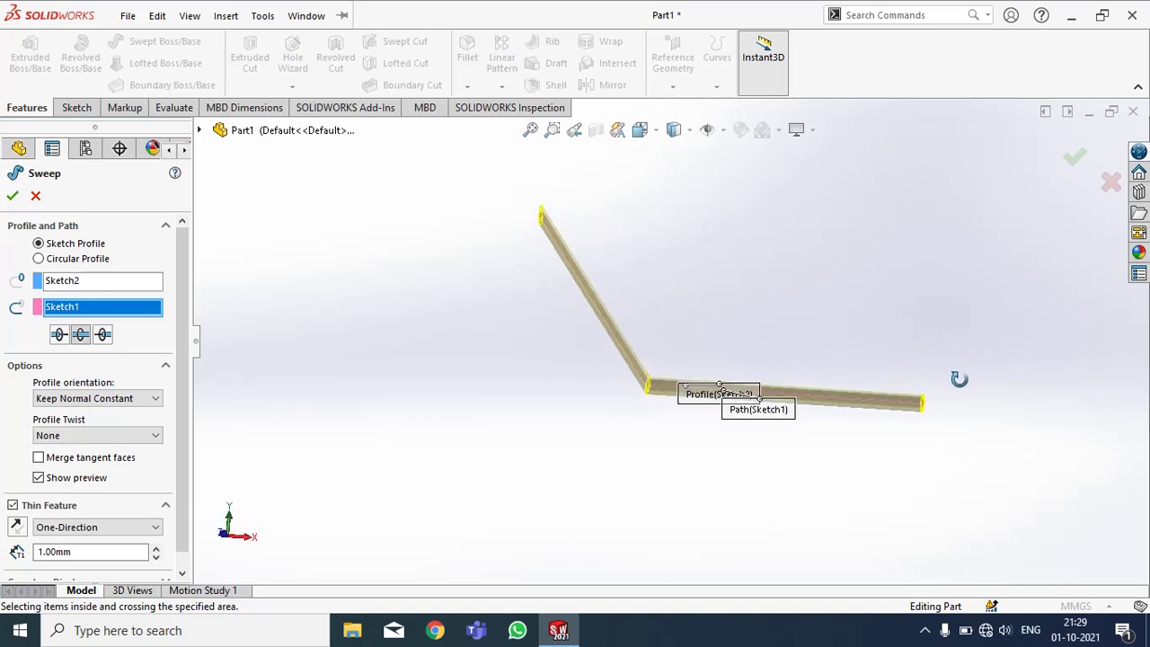
Step: Set profile orientation back to Follow Path and show the Profile Twist choices
{"action": "left_click", "coordinate": [125, 398]}
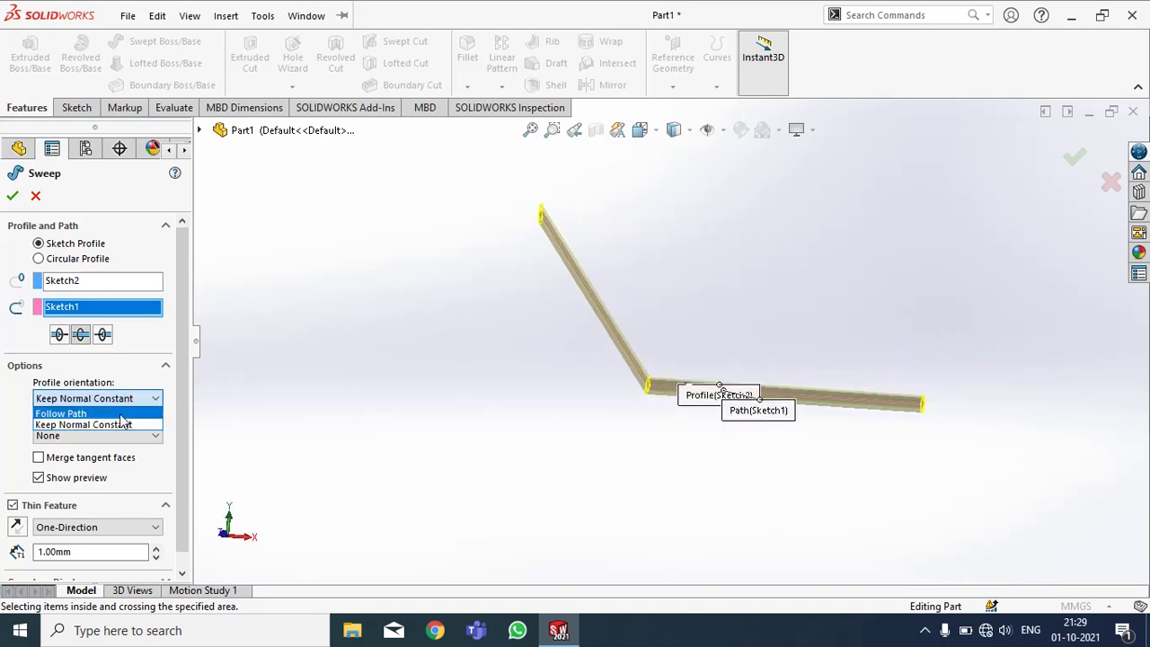
{"action": "left_click", "coordinate": [123, 411]}
{"action": "left_click", "coordinate": [134, 435]}
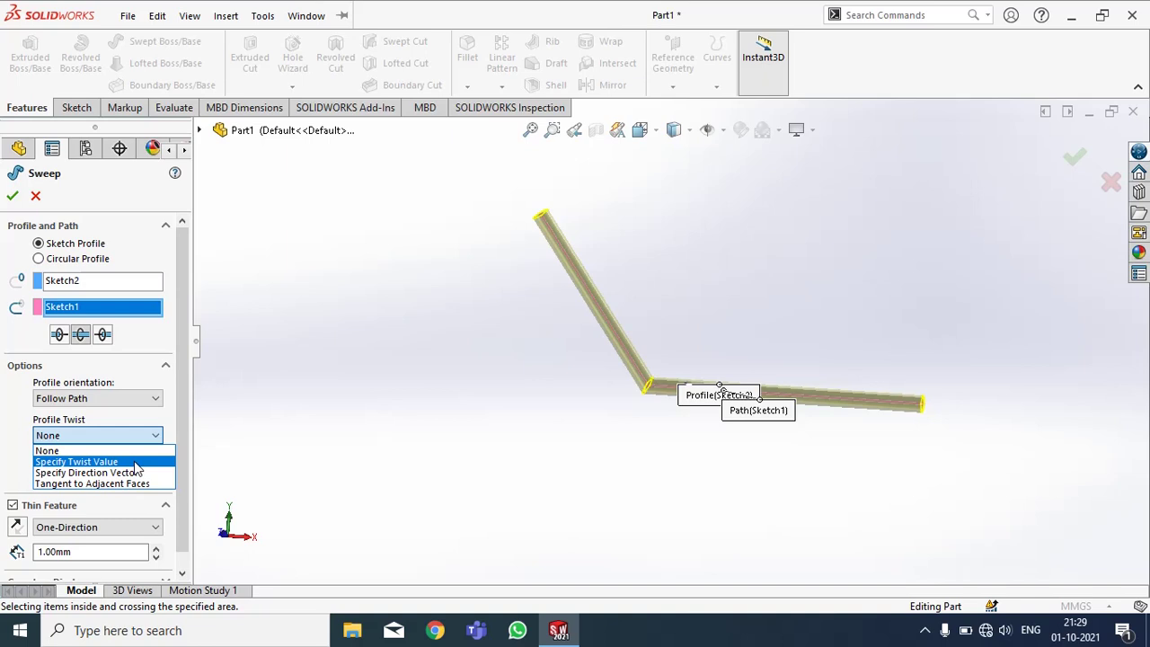
Step: Try Specify Twist Value, dismiss the non-smooth path warning, and keep Profile Twist at None
{"action": "left_click", "coordinate": [133, 462]}
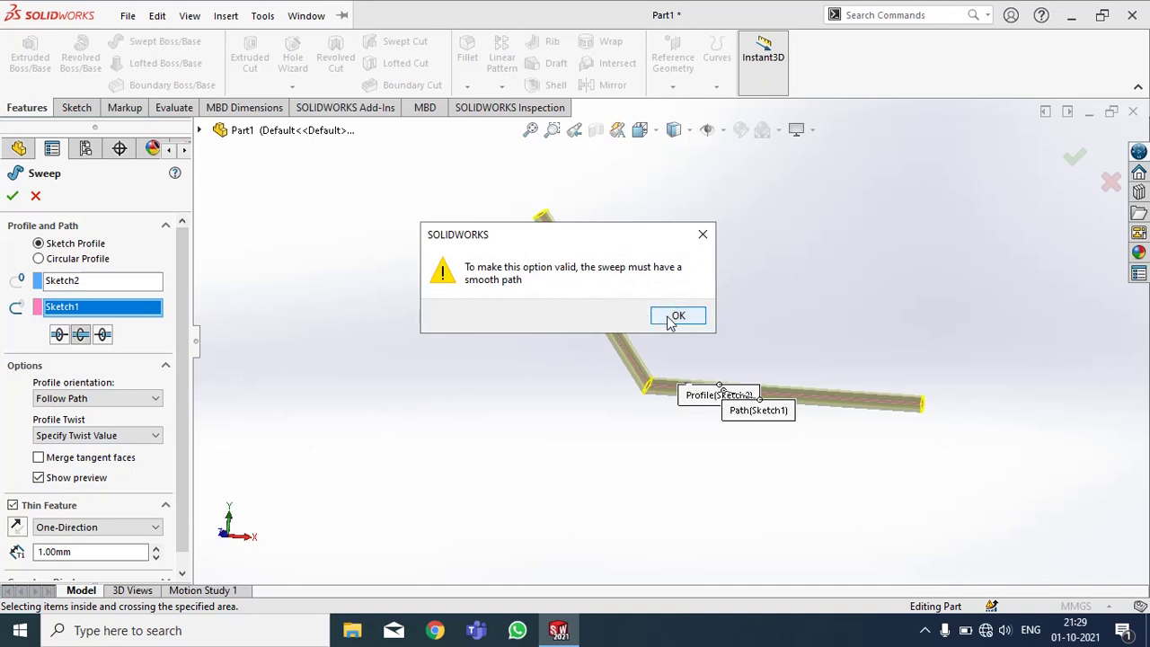
{"action": "left_click", "coordinate": [675, 315]}
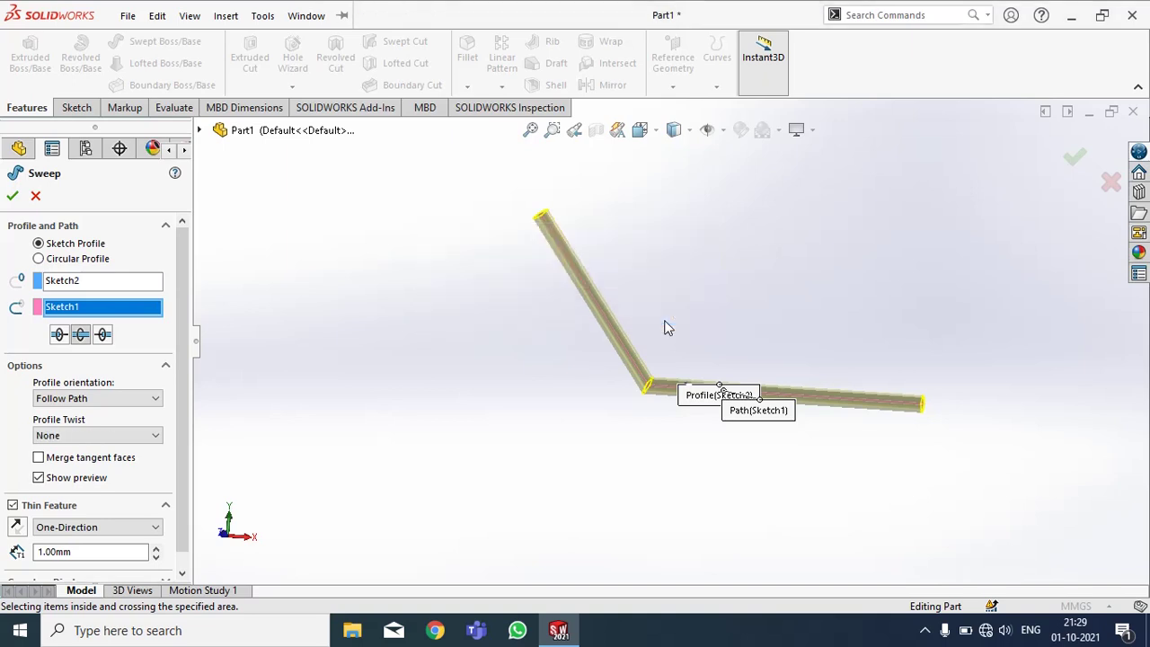
{"action": "scroll", "coordinate": [654, 398], "scroll_direction": "down", "scroll_amount": 2}
{"action": "scroll", "coordinate": [656, 366], "scroll_direction": "down", "scroll_amount": 2}
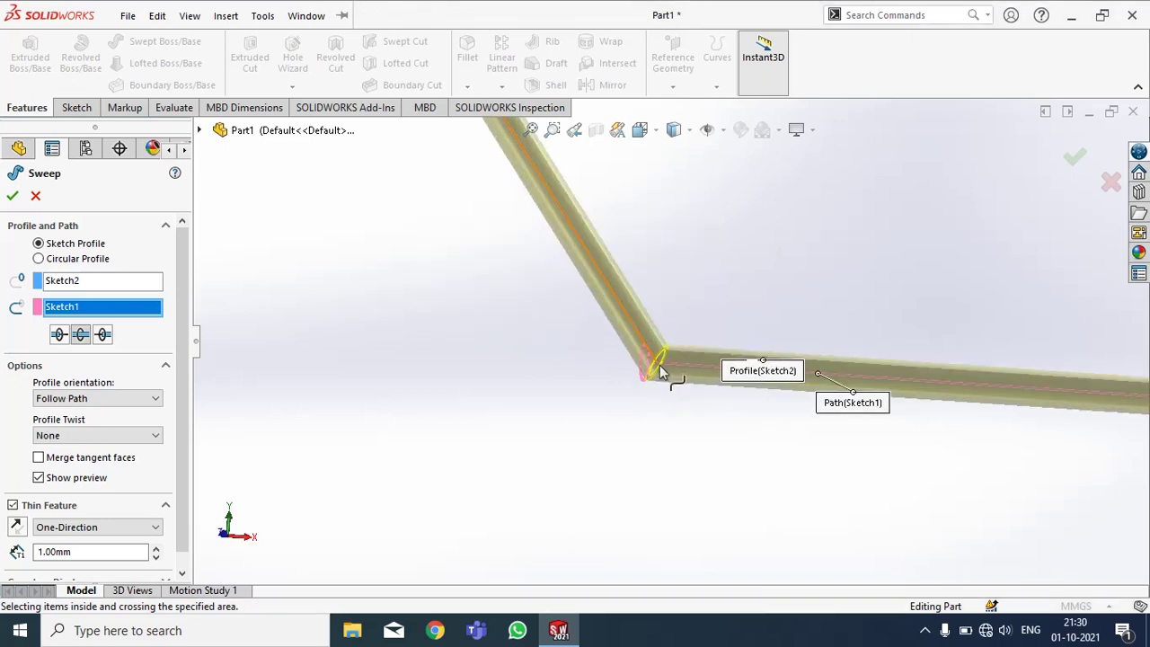
{"action": "scroll", "coordinate": [664, 373], "scroll_direction": "up", "scroll_amount": 3}
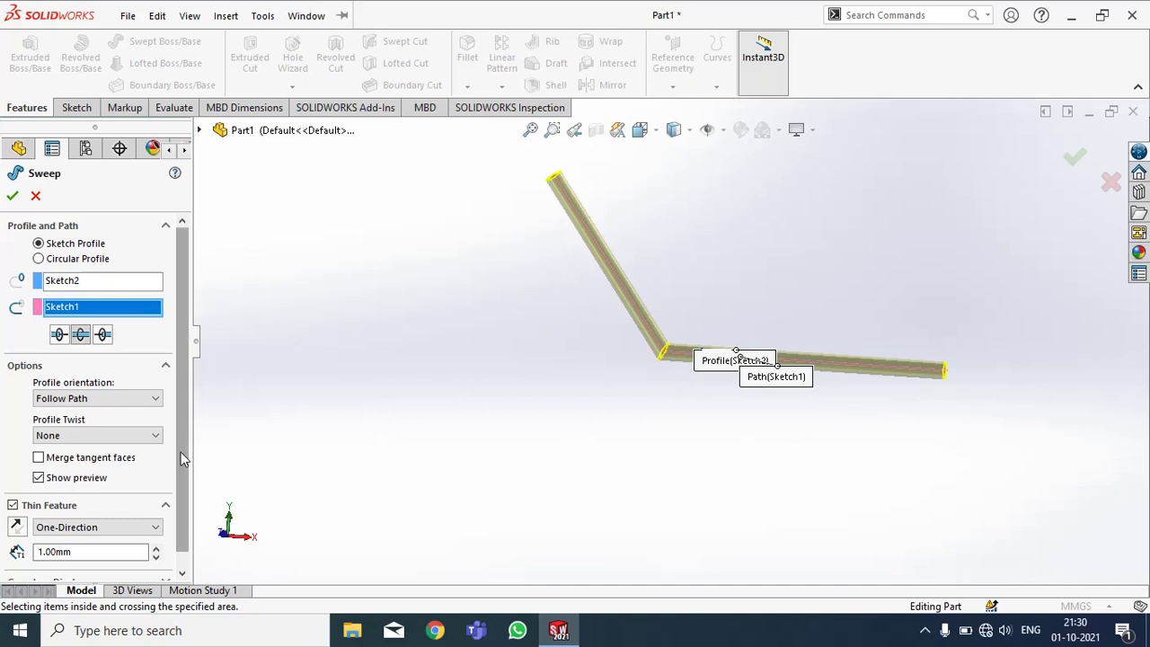
{"action": "scroll", "coordinate": [181, 452], "scroll_direction": "down", "scroll_amount": 1}
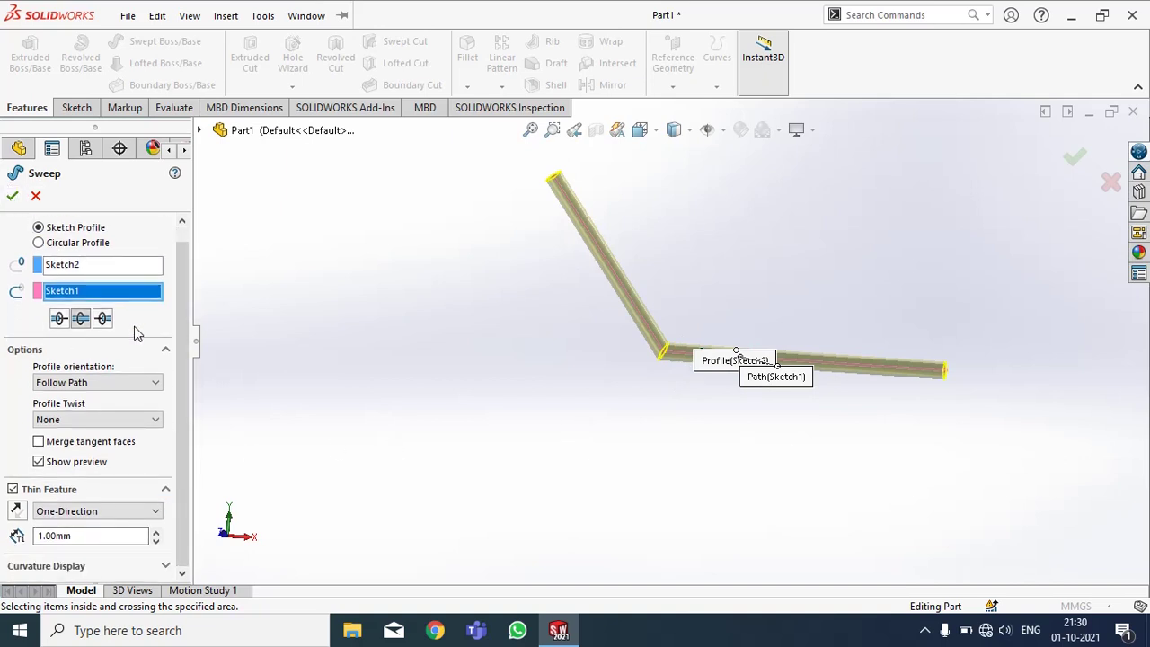
Step: Accept the sweep to create Sweep-Thin1, then orbit and zoom to inspect the hollow tube
{"action": "left_click", "coordinate": [14, 198]}
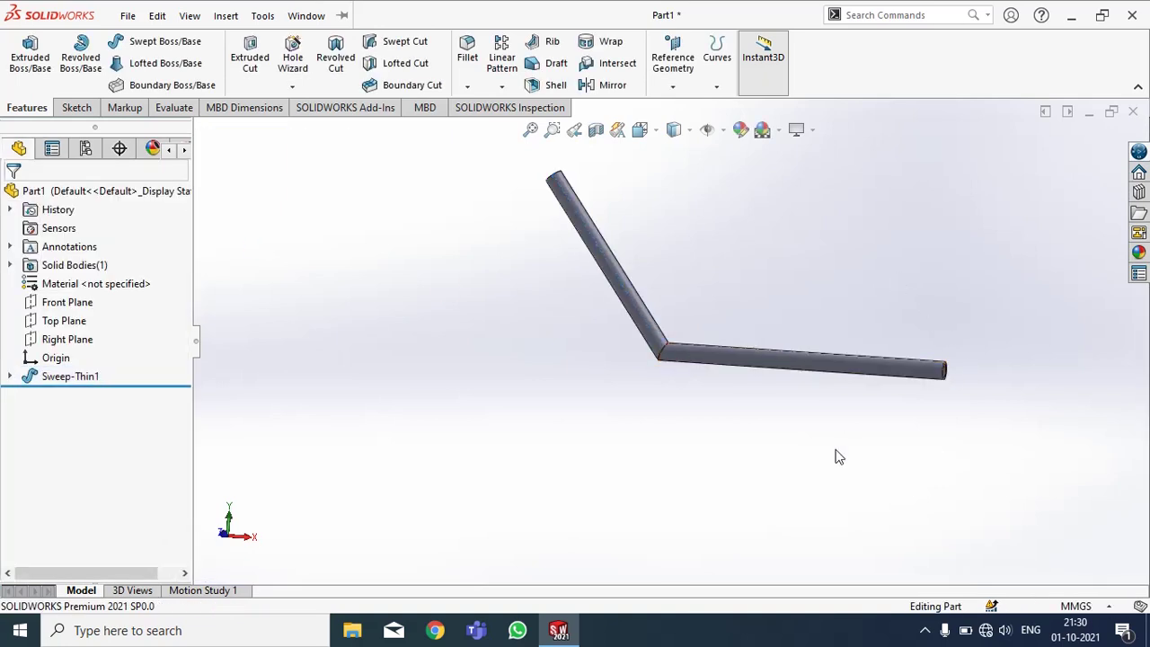
{"action": "mouse_move", "coordinate": [835, 455]}
{"action": "middle_mouse_down"}
{"action": "mouse_move", "coordinate": [831, 392]}
{"action": "mouse_move", "coordinate": [687, 367]}
{"action": "mouse_move", "coordinate": [678, 270]}
{"action": "mouse_move", "coordinate": [570, 234]}
{"action": "mouse_move", "coordinate": [507, 249]}
{"action": "middle_mouse_up"}
{"action": "scroll", "coordinate": [841, 415], "scroll_direction": "down", "scroll_amount": 2}
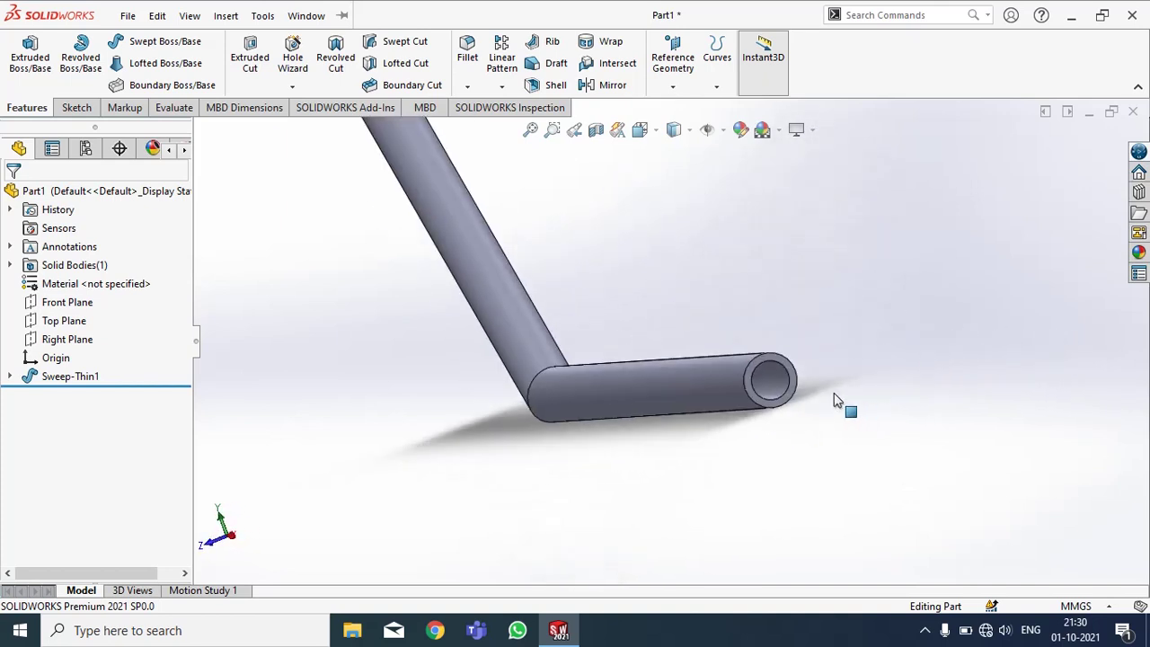
{"action": "scroll", "coordinate": [818, 402], "scroll_direction": "down", "scroll_amount": 2}
{"action": "scroll", "coordinate": [786, 402], "scroll_direction": "down", "scroll_amount": 2}
{"action": "mouse_move", "coordinate": [777, 399]}
{"action": "middle_mouse_down"}
{"action": "mouse_move", "coordinate": [759, 385]}
{"action": "mouse_move", "coordinate": [770, 405]}
{"action": "mouse_move", "coordinate": [812, 390]}
{"action": "middle_mouse_up"}
{"action": "scroll", "coordinate": [477, 393], "scroll_direction": "up", "scroll_amount": 2}
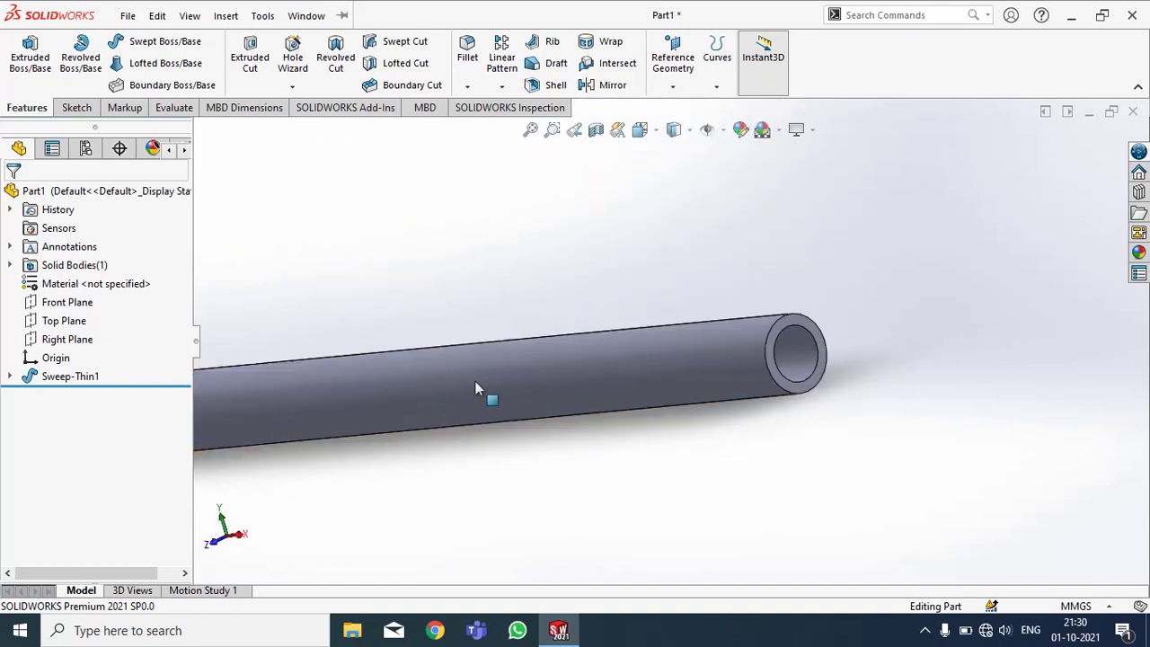
{"action": "scroll", "coordinate": [377, 329], "scroll_direction": "up", "scroll_amount": 2}
{"action": "scroll", "coordinate": [441, 344], "scroll_direction": "up", "scroll_amount": 2}
{"action": "scroll", "coordinate": [459, 297], "scroll_direction": "down", "scroll_amount": 2}
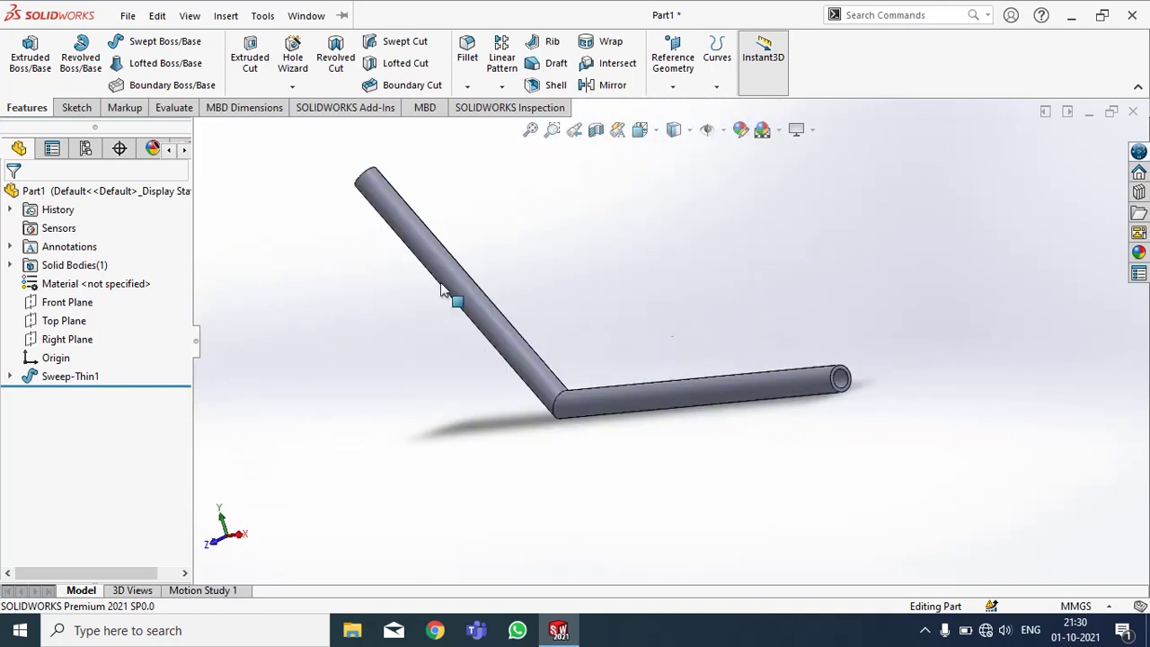
{"action": "right_click", "coordinate": [74, 384]}
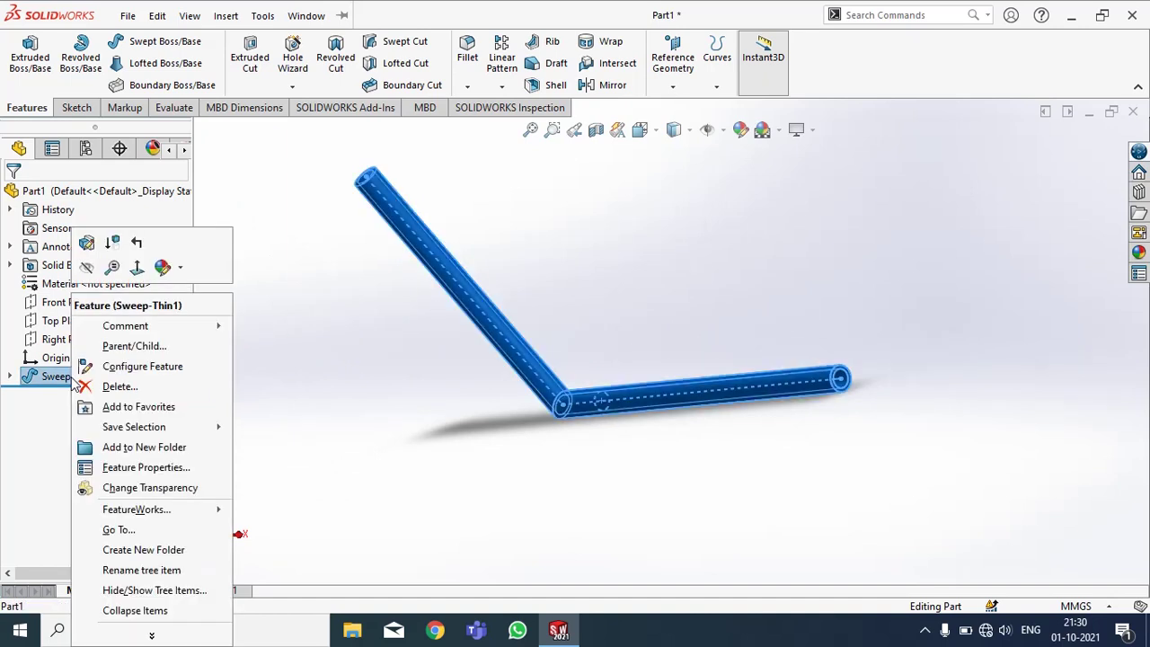
{"action": "left_click", "coordinate": [511, 384]}
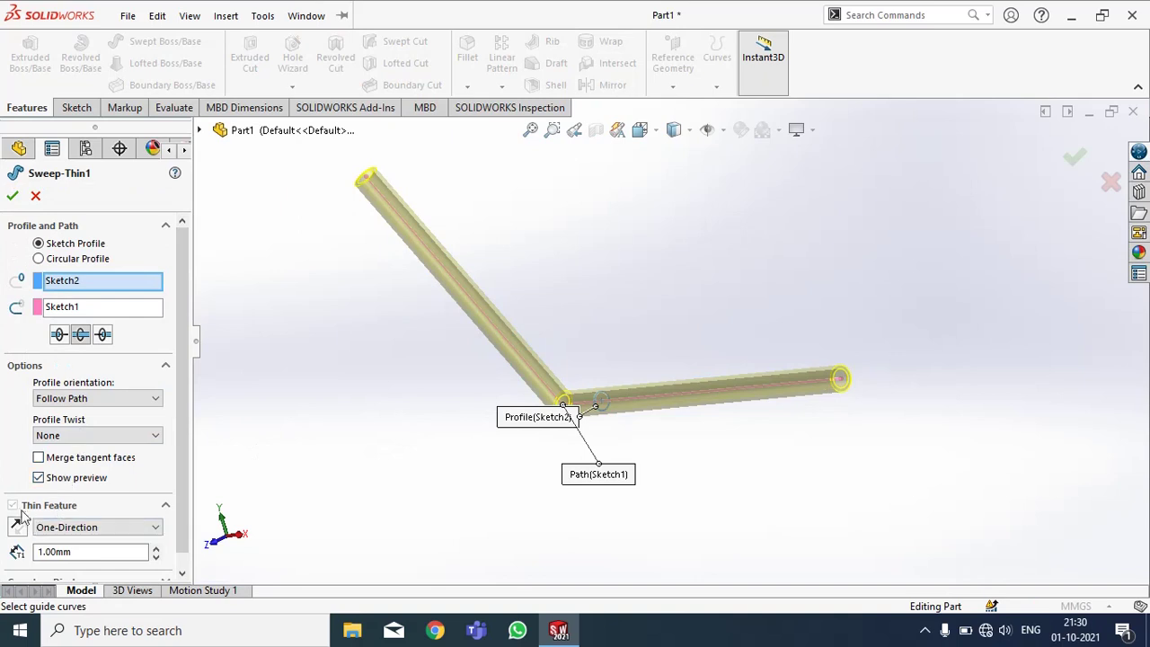
{"action": "scroll", "coordinate": [135, 503], "scroll_direction": "down", "scroll_amount": 1}
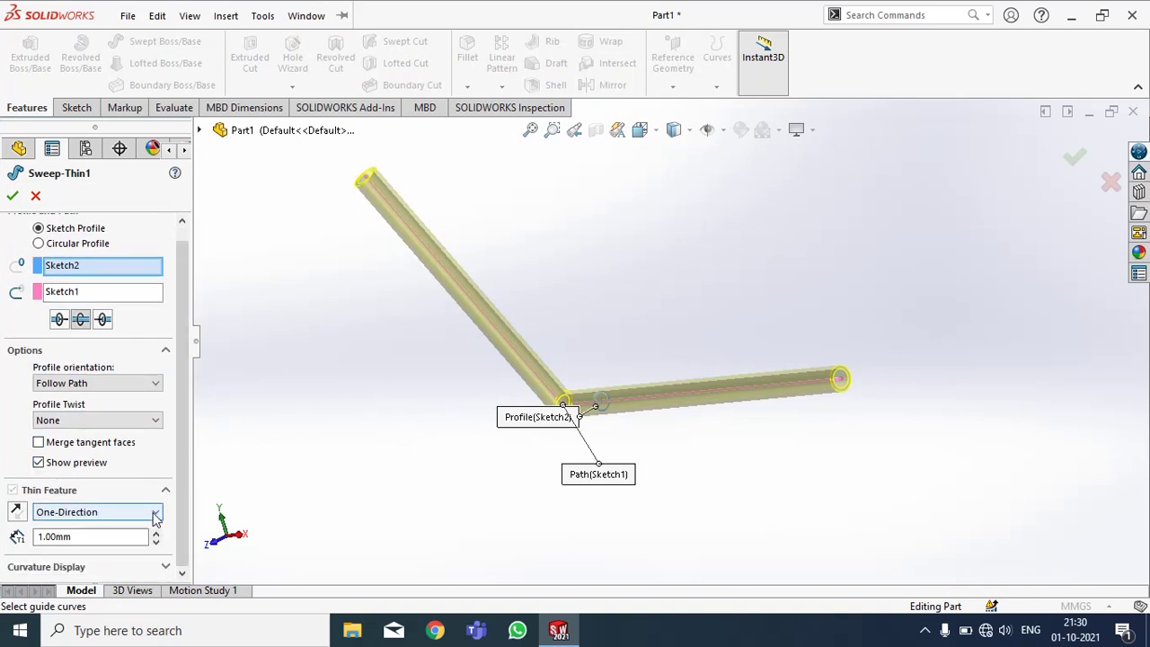
{"action": "left_click", "coordinate": [154, 512]}
{"action": "left_click", "coordinate": [155, 512]}
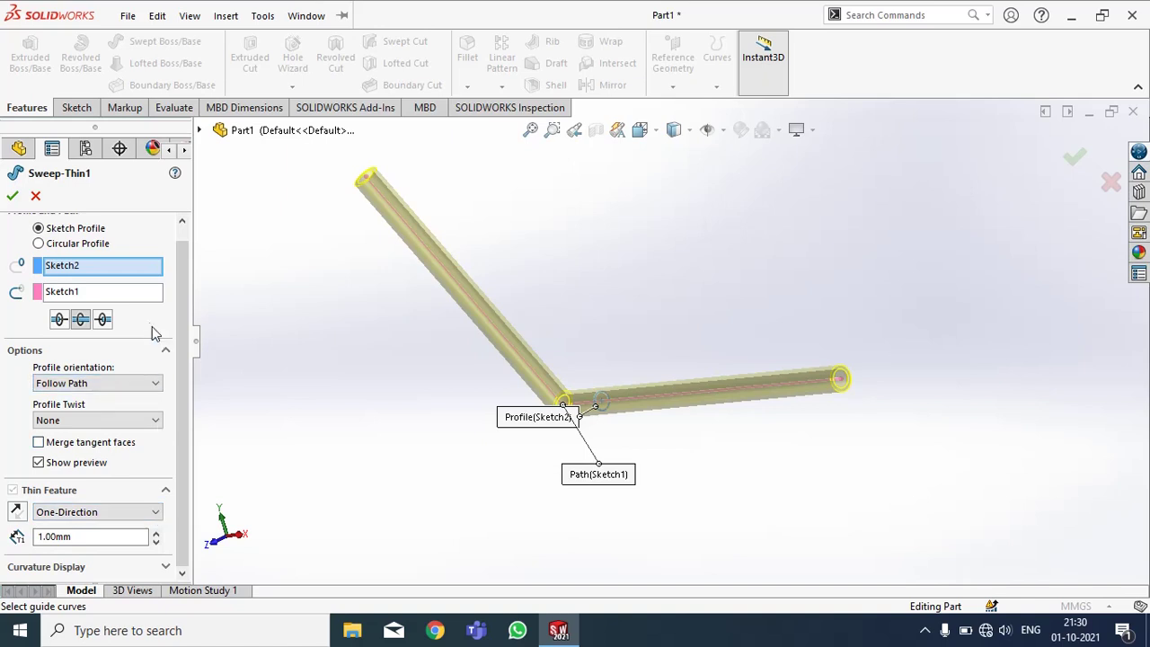
{"action": "middle_click_drag", "start_coordinate": [233, 378], "coordinate": [626, 323], "text": "ctrl"}
{"action": "scroll", "coordinate": [639, 220], "scroll_direction": "up", "scroll_amount": 3}
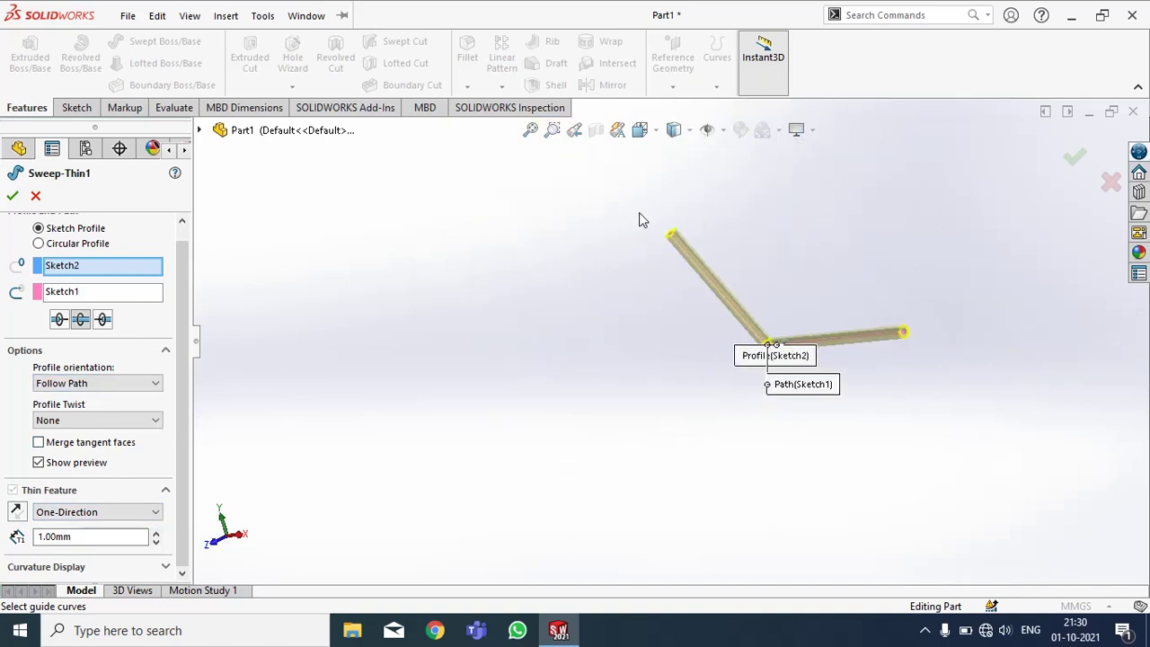
{"action": "left_click", "coordinate": [12, 195]}
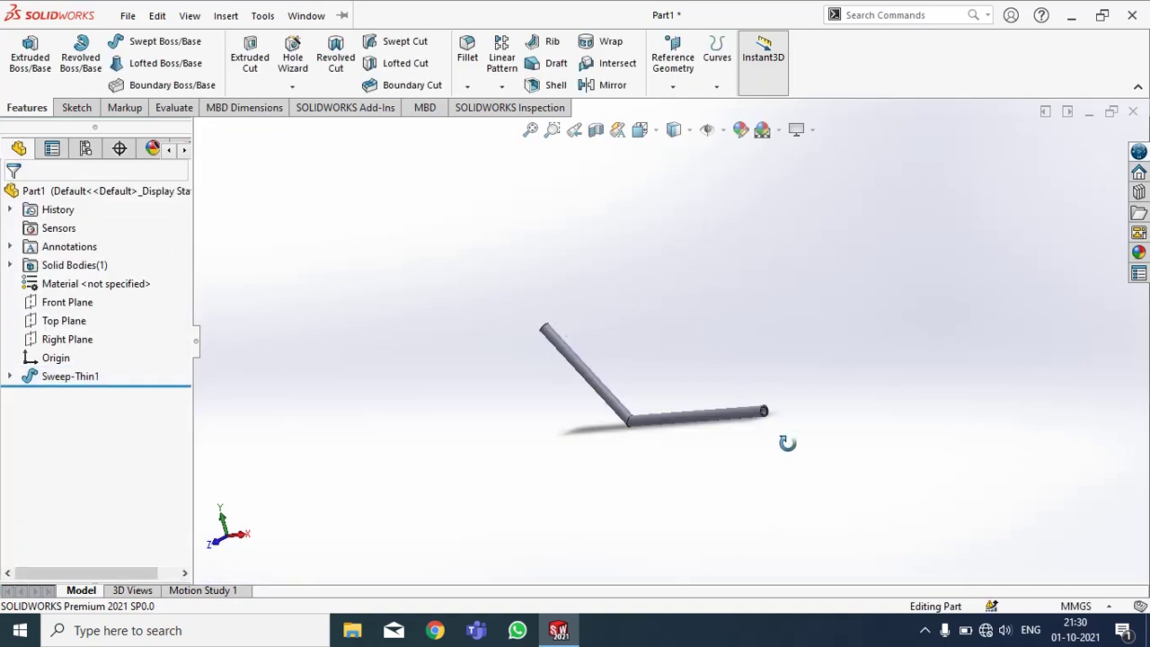
{"action": "middle_click_drag", "start_coordinate": [787, 442], "coordinate": [813, 447]}
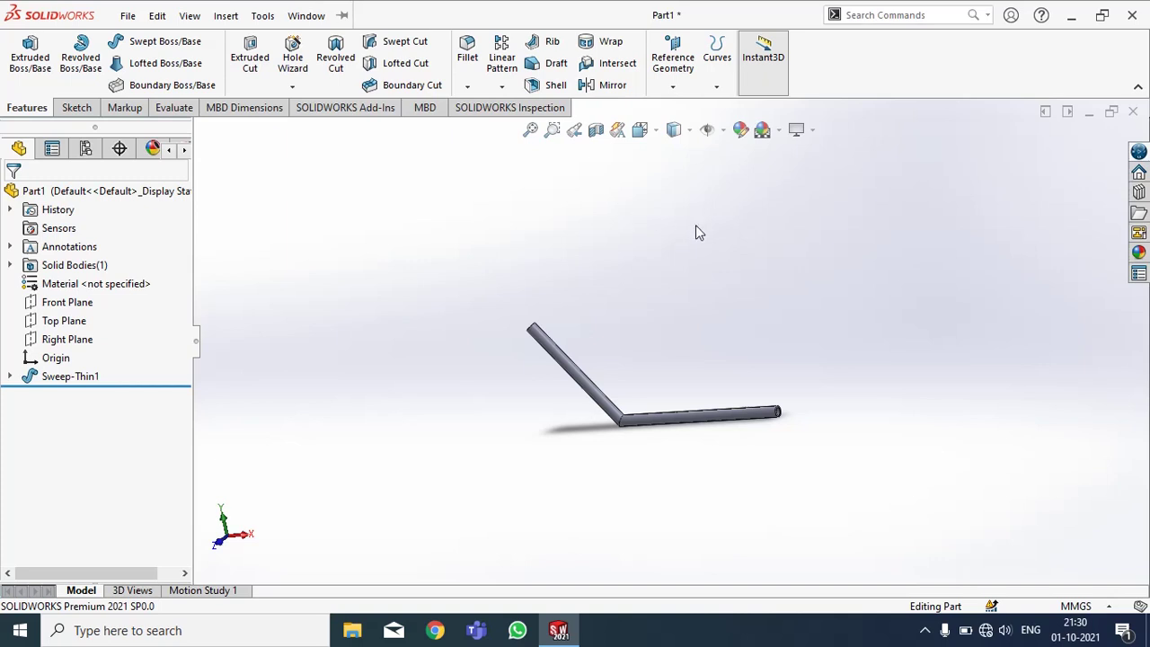
Step: Delete the Sweep-Thin1 feature
{"action": "right_click", "coordinate": [77, 378]}
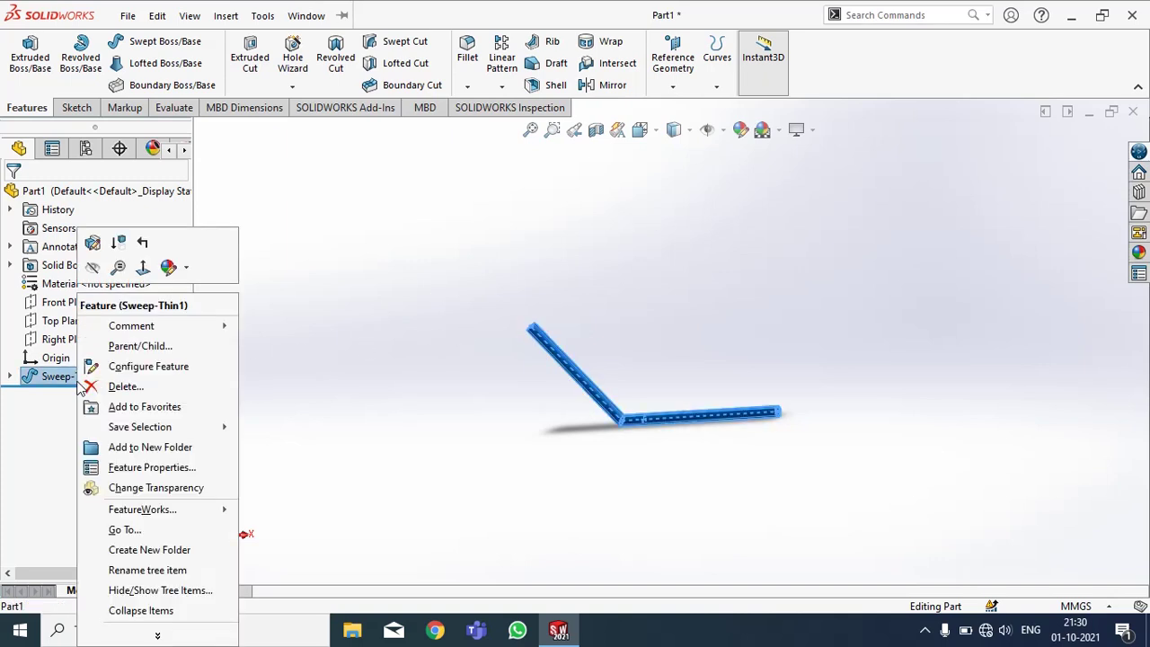
{"action": "left_click", "coordinate": [108, 385]}
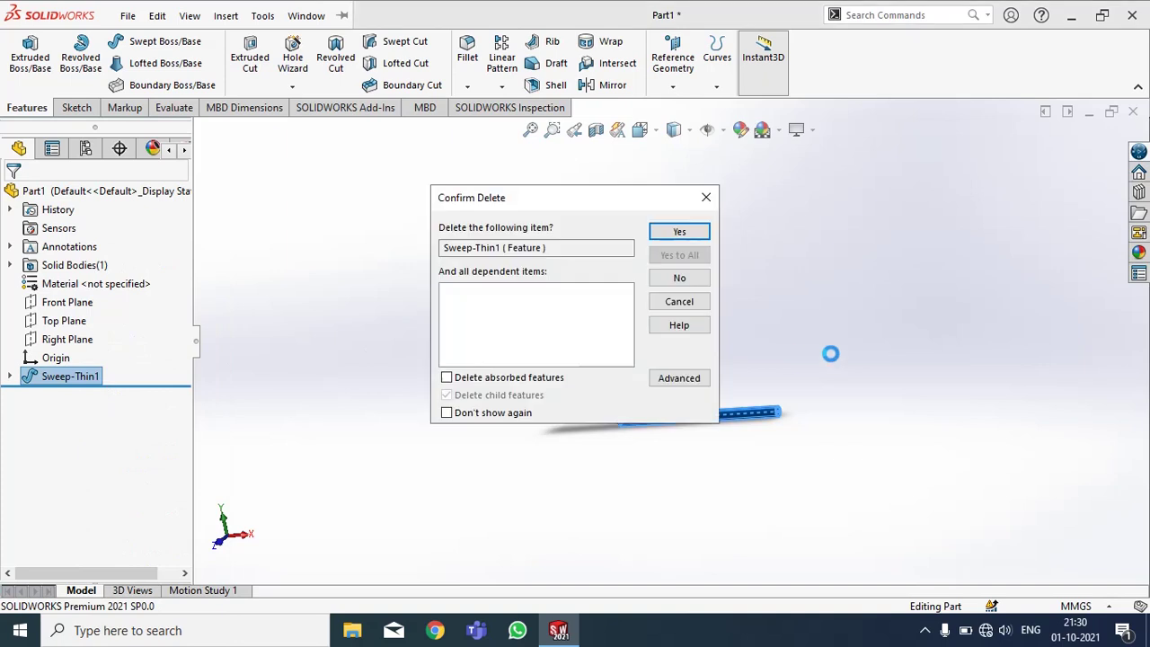
{"action": "left_click", "coordinate": [697, 234]}
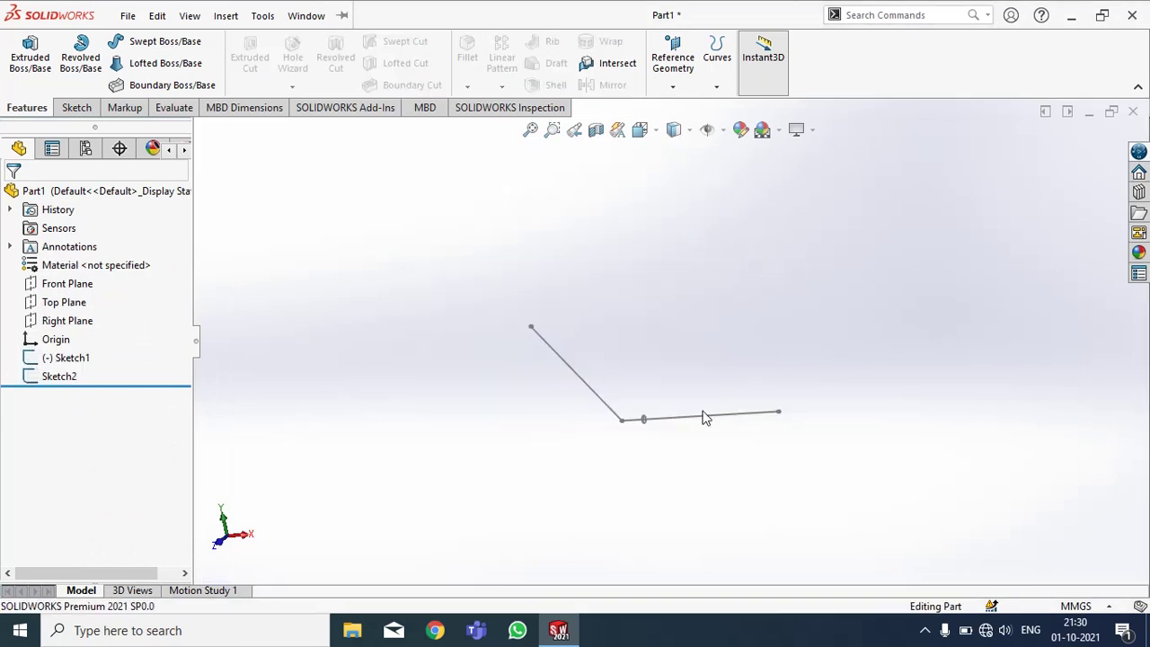
Step: Delete Sketch1 and Sketch2 from the feature tree
{"action": "left_click", "coordinate": [64, 377]}
{"action": "left_click", "coordinate": [69, 359], "text": "ctrl"}
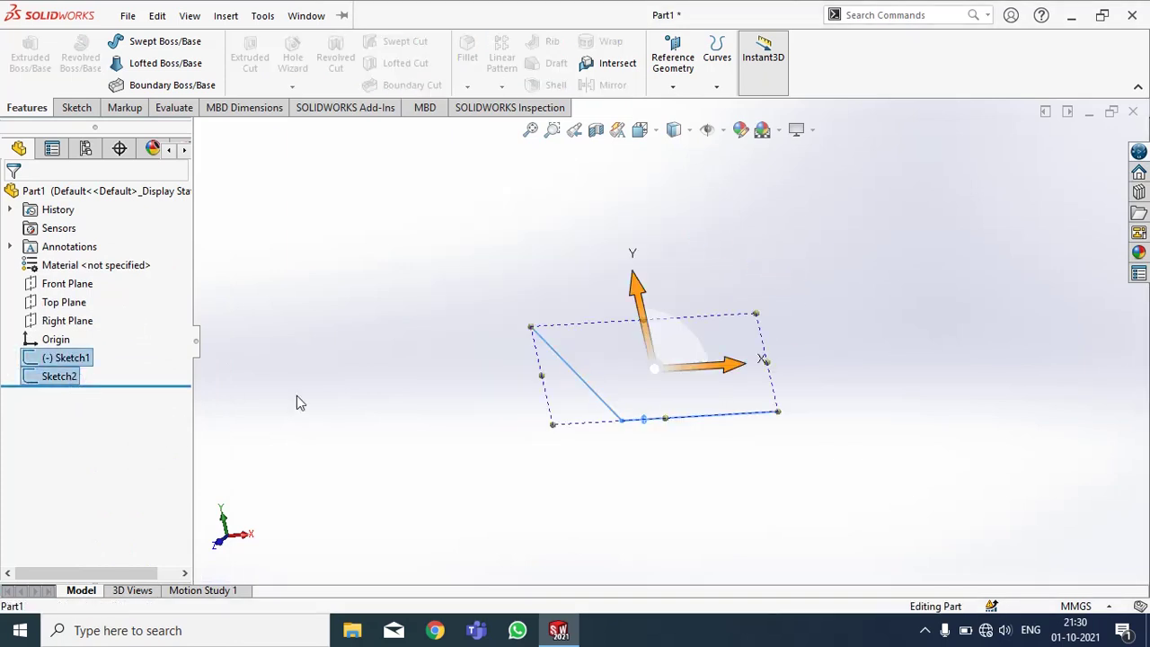
{"action": "key", "text": "Delete"}
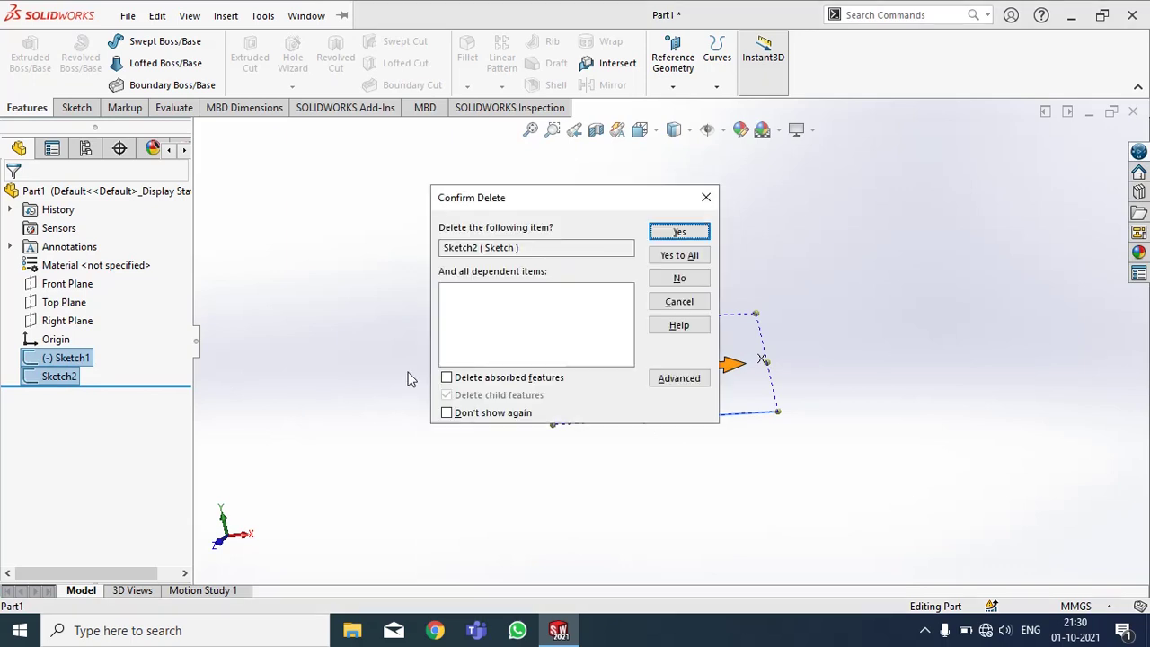
{"action": "left_click", "coordinate": [676, 232]}
{"action": "left_click", "coordinate": [692, 233]}
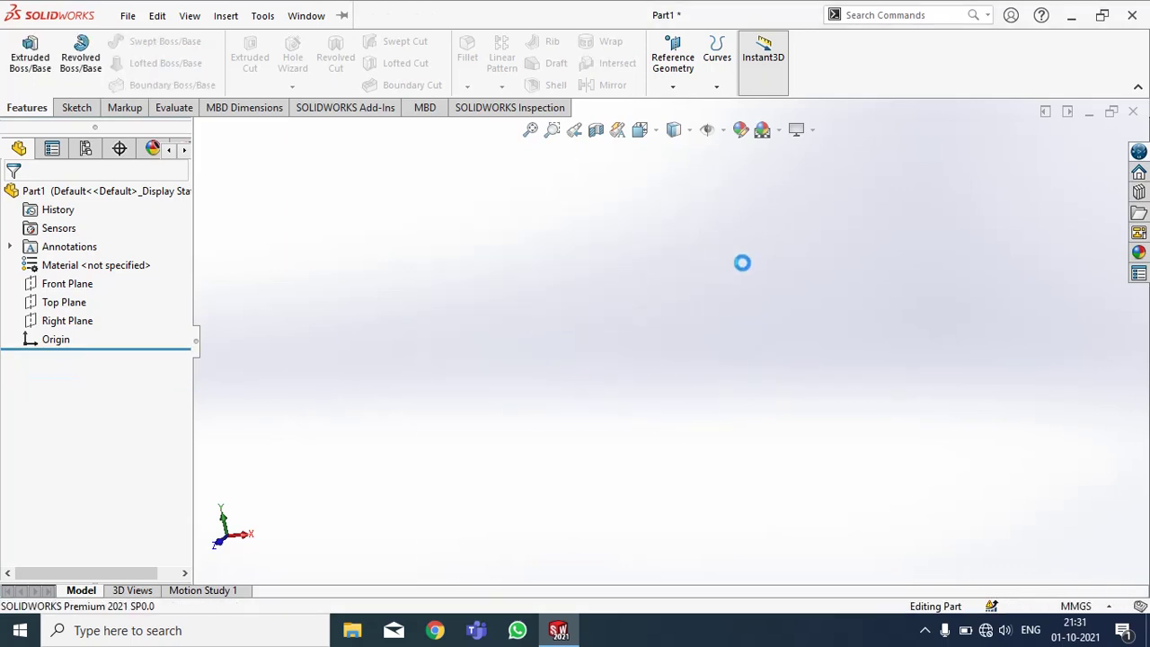
Step: Sketch a corner rectangle on the Front Plane around the origin
{"action": "right_click", "coordinate": [64, 286]}
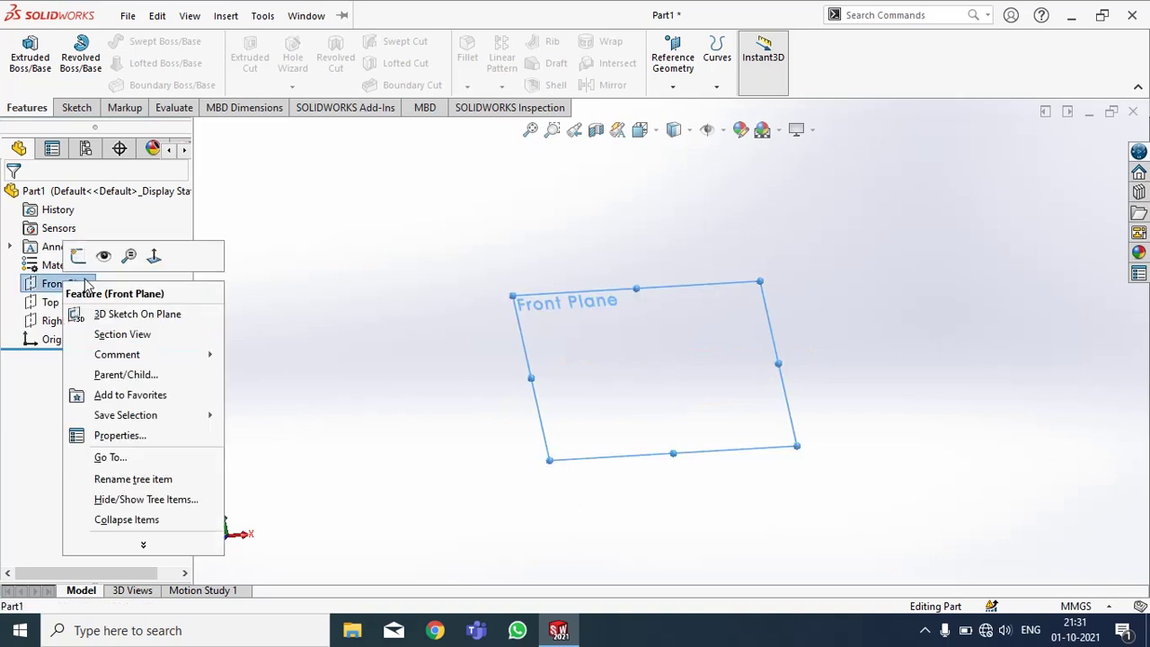
{"action": "left_click", "coordinate": [79, 255]}
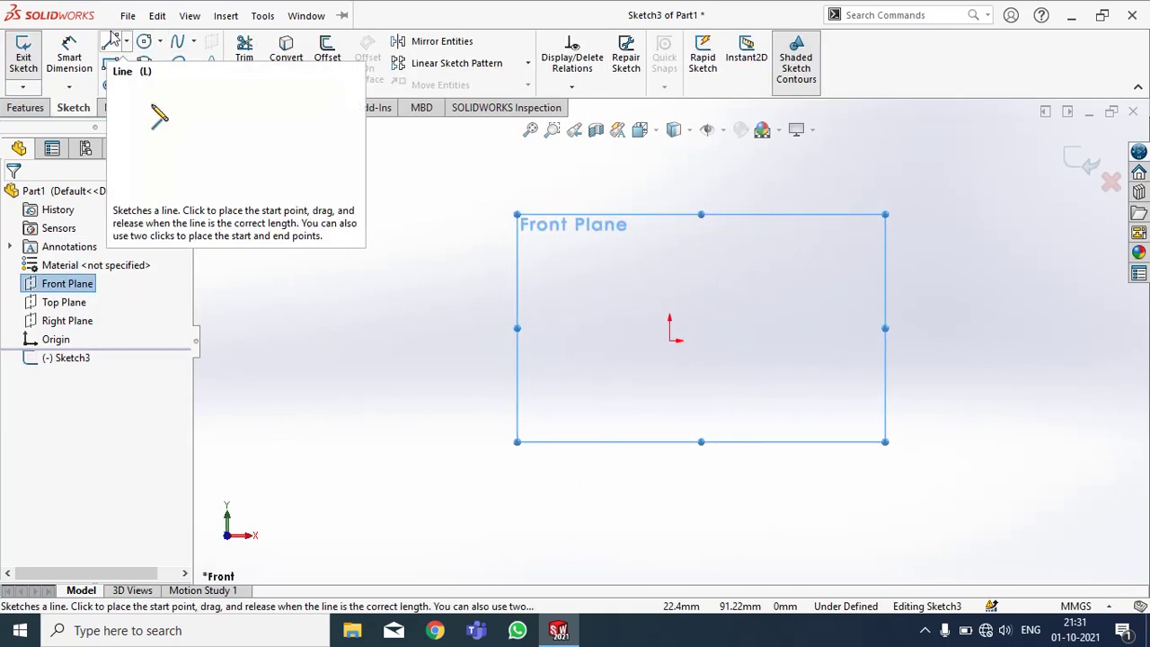
{"action": "left_click", "coordinate": [110, 63]}
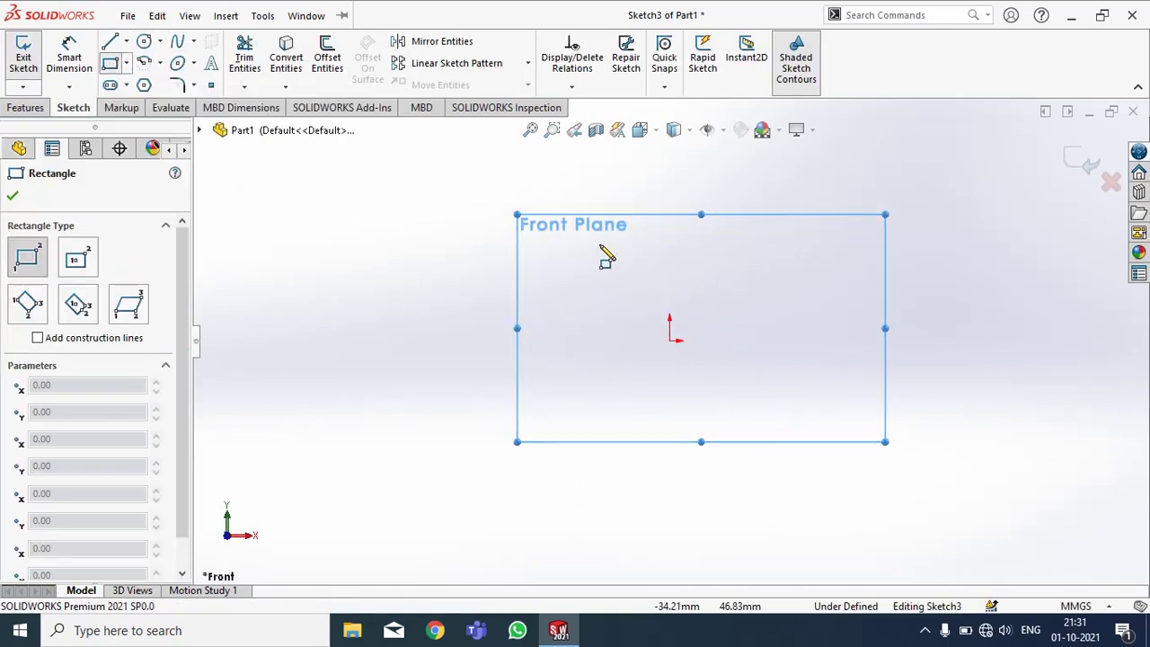
{"action": "left_click", "coordinate": [562, 243]}
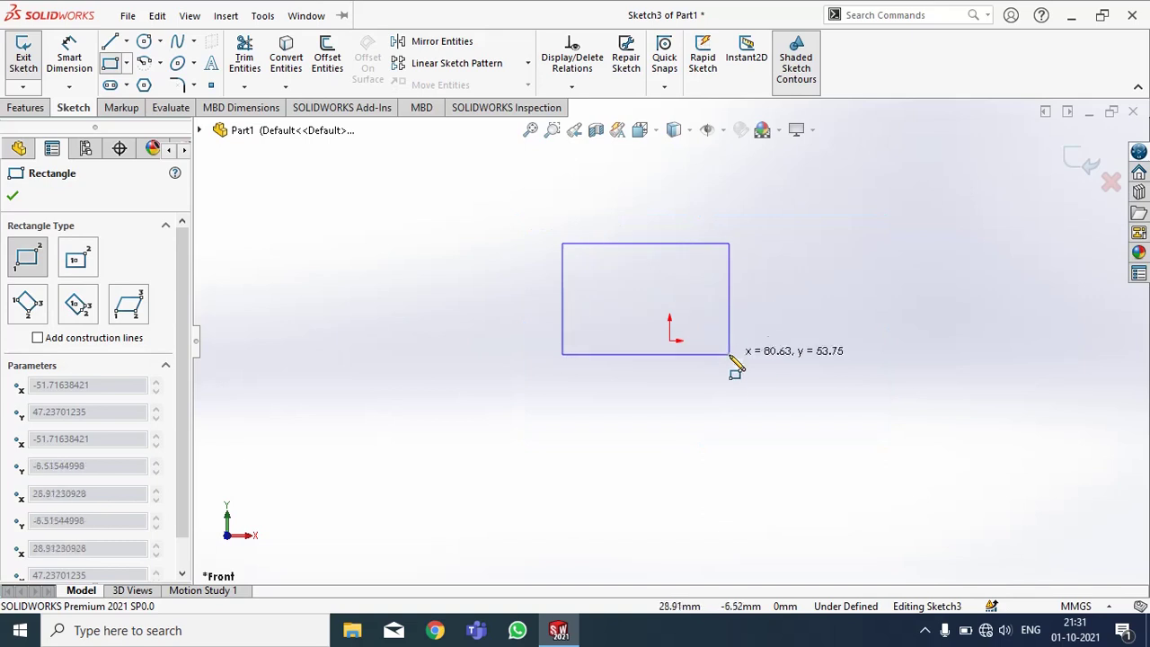
{"action": "left_click", "coordinate": [807, 422]}
Step: Extrude the rectangle 60 mm into a solid block, Boss-Extrude1
{"action": "right_click", "coordinate": [807, 423]}
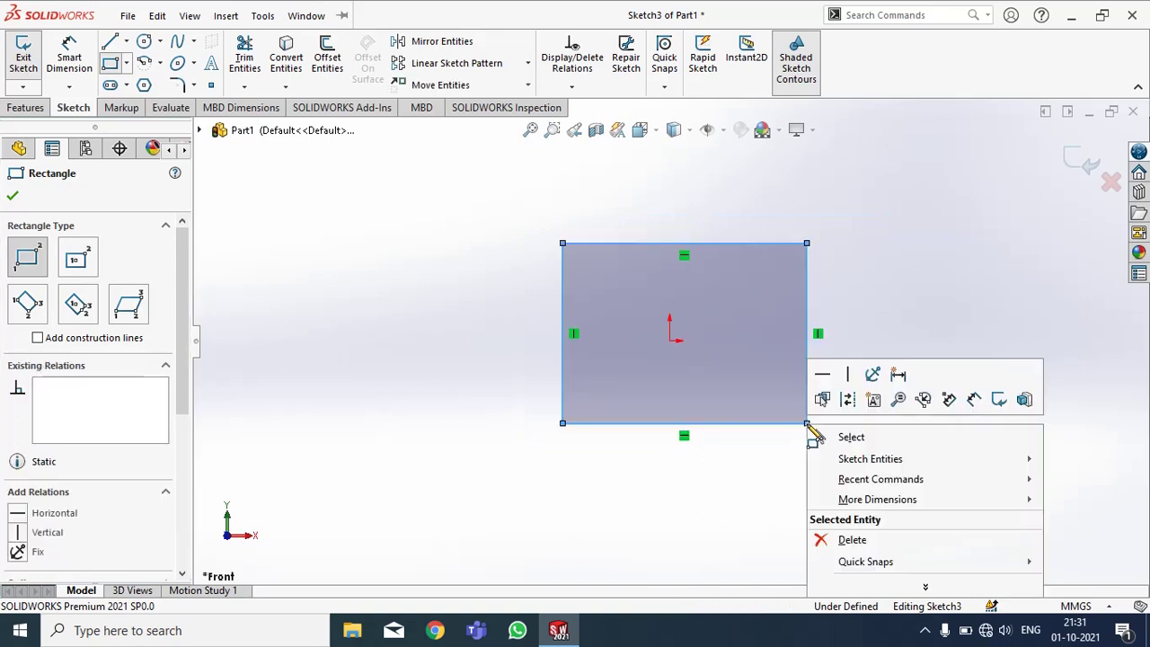
{"action": "left_click", "coordinate": [1024, 399]}
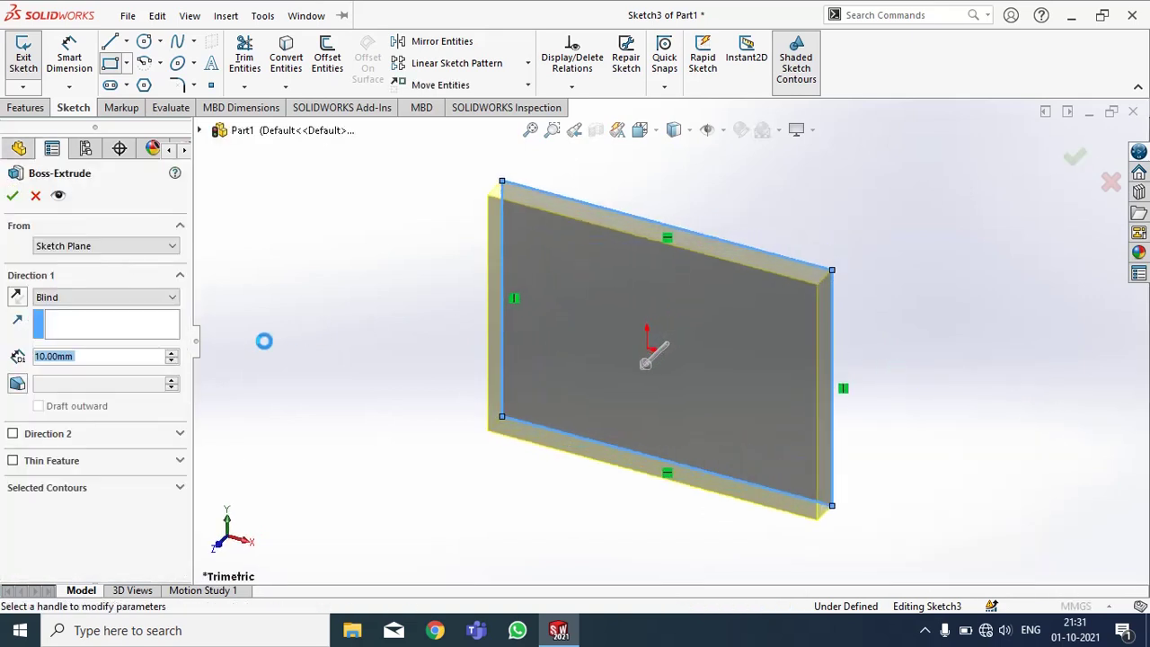
{"action": "type", "text": "60"}
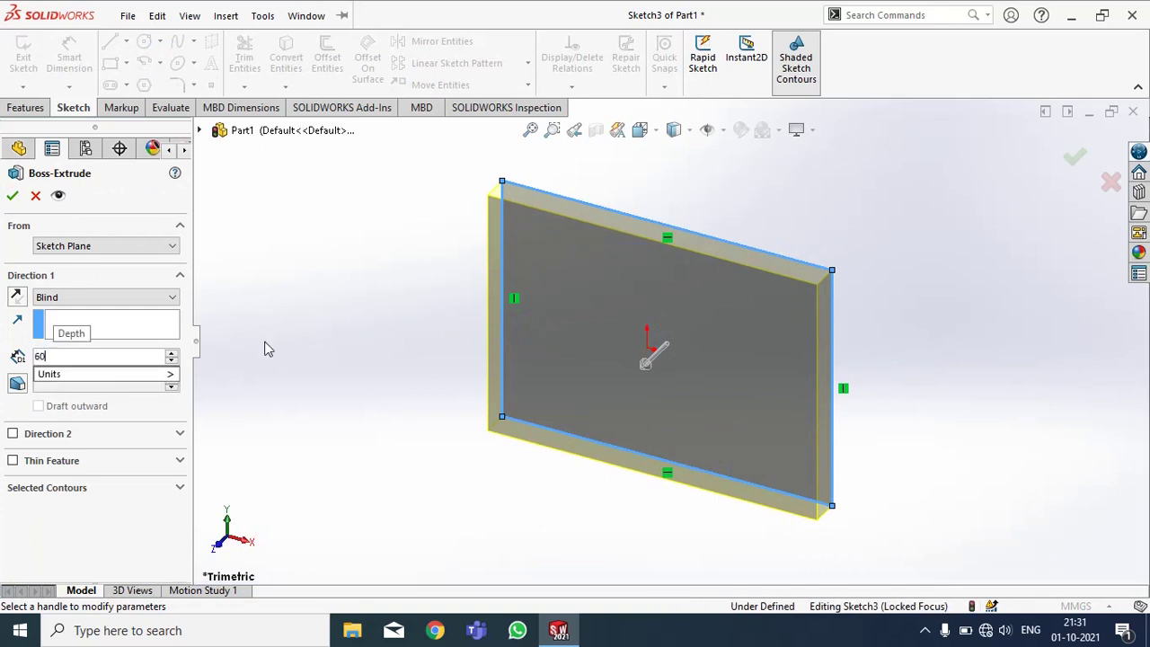
{"action": "key", "text": "Return"}
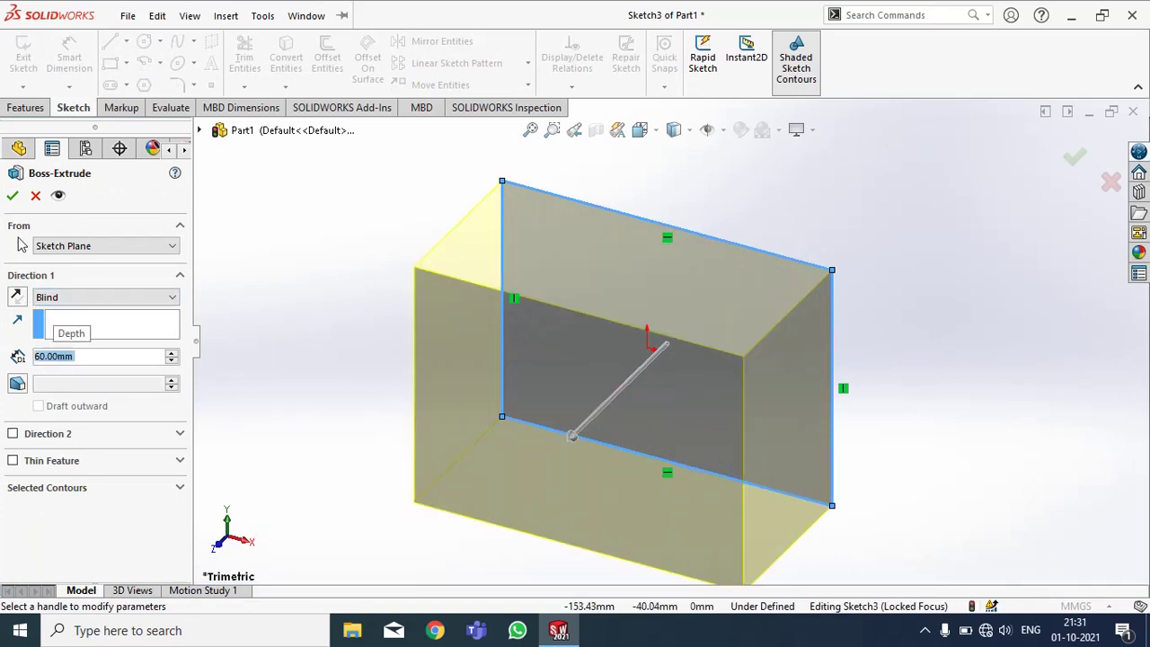
{"action": "left_click", "coordinate": [13, 195]}
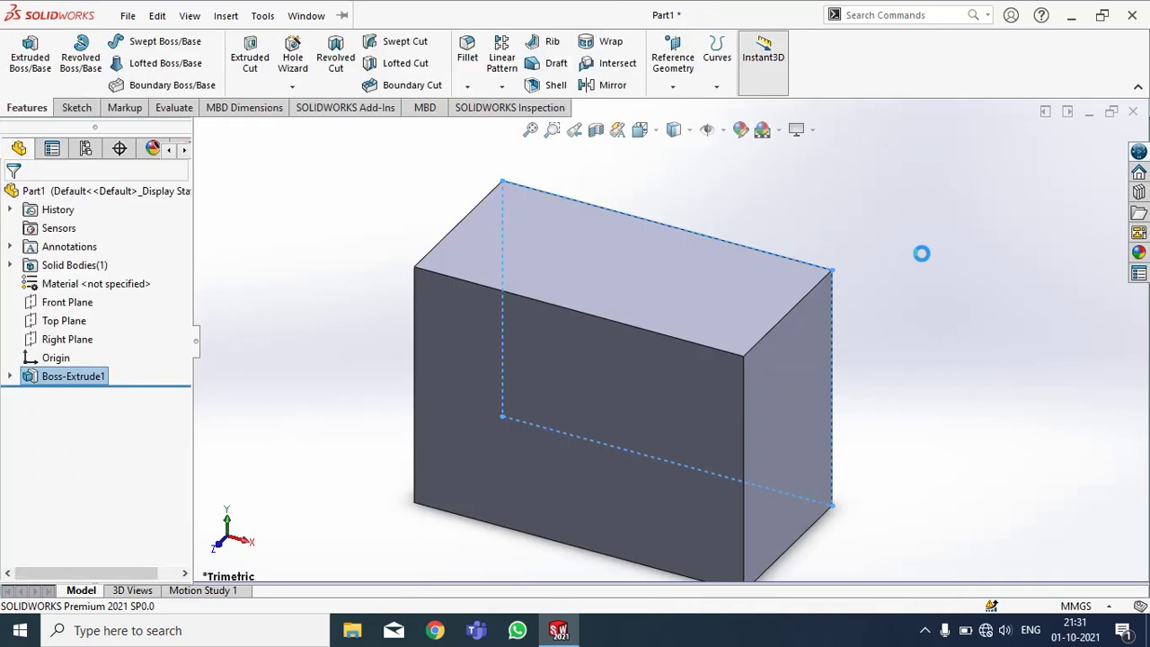
Step: Start a sketch on the block's top face and view it normal-to
{"action": "middle_click_drag", "start_coordinate": [643, 393], "coordinate": [651, 278]}
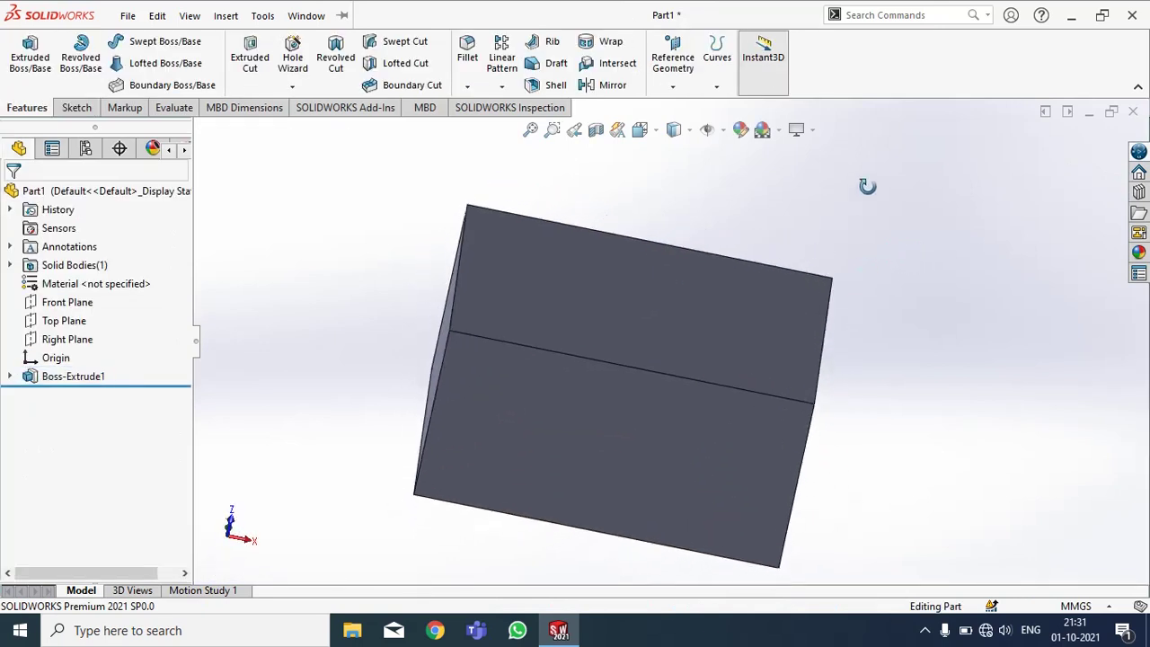
{"action": "left_click", "coordinate": [651, 278]}
{"action": "right_click", "coordinate": [649, 261]}
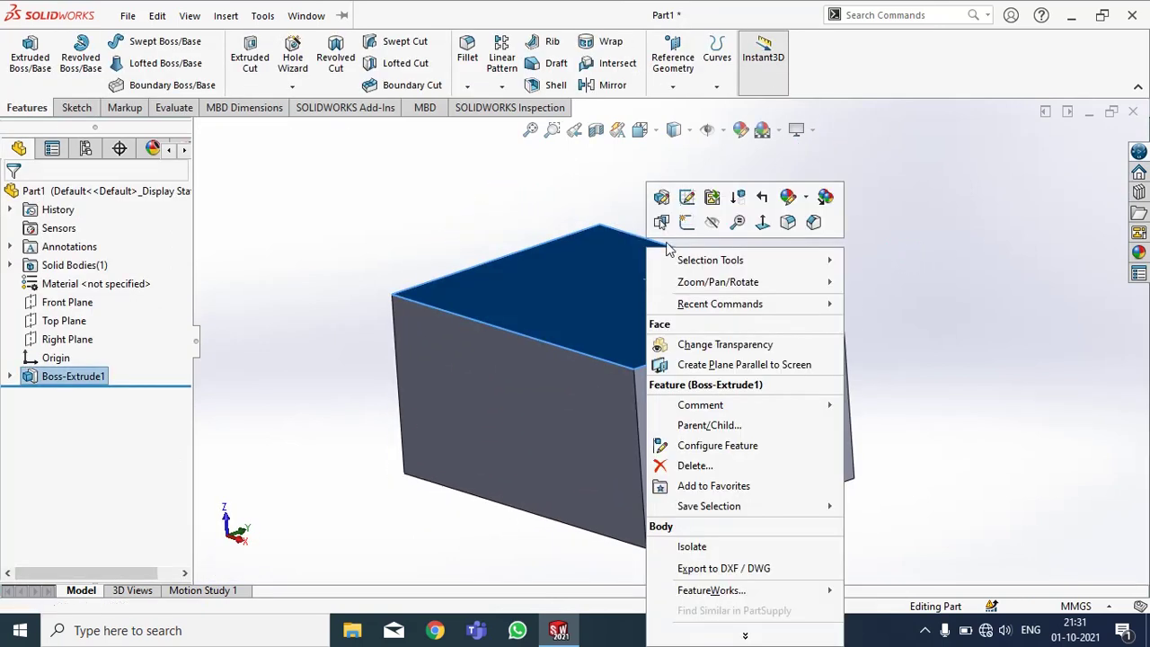
{"action": "left_click", "coordinate": [683, 229]}
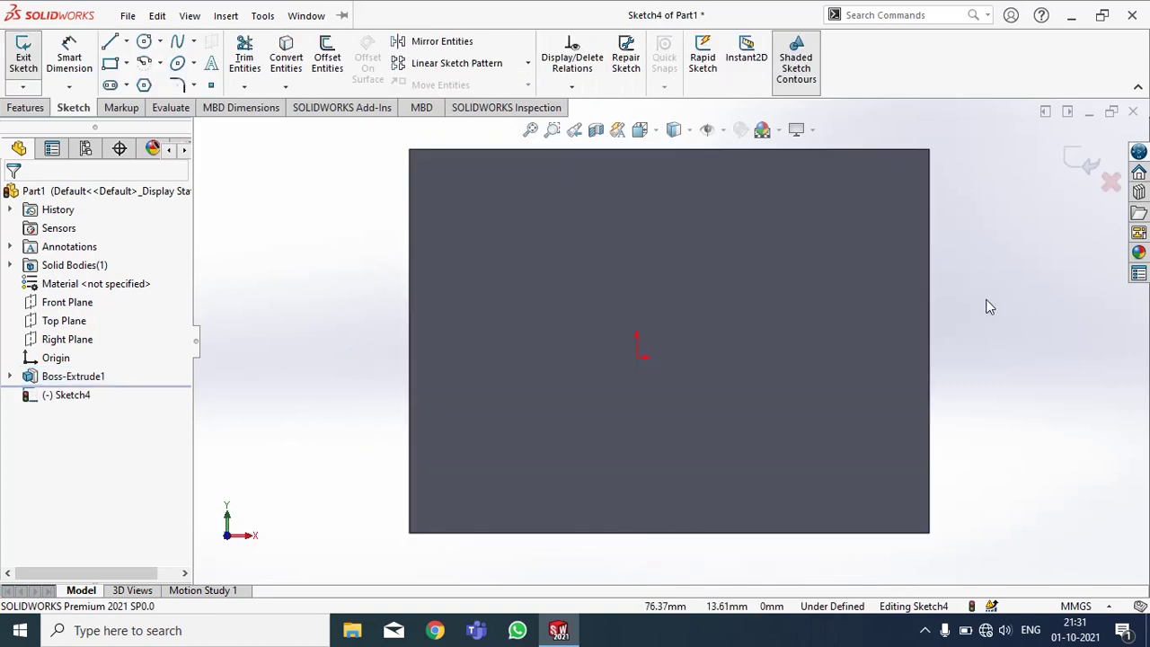
Step: Draw a six-point spline across the block's face from top left to lower right
{"action": "left_click", "coordinate": [986, 305]}
{"action": "left_click", "coordinate": [177, 41]}
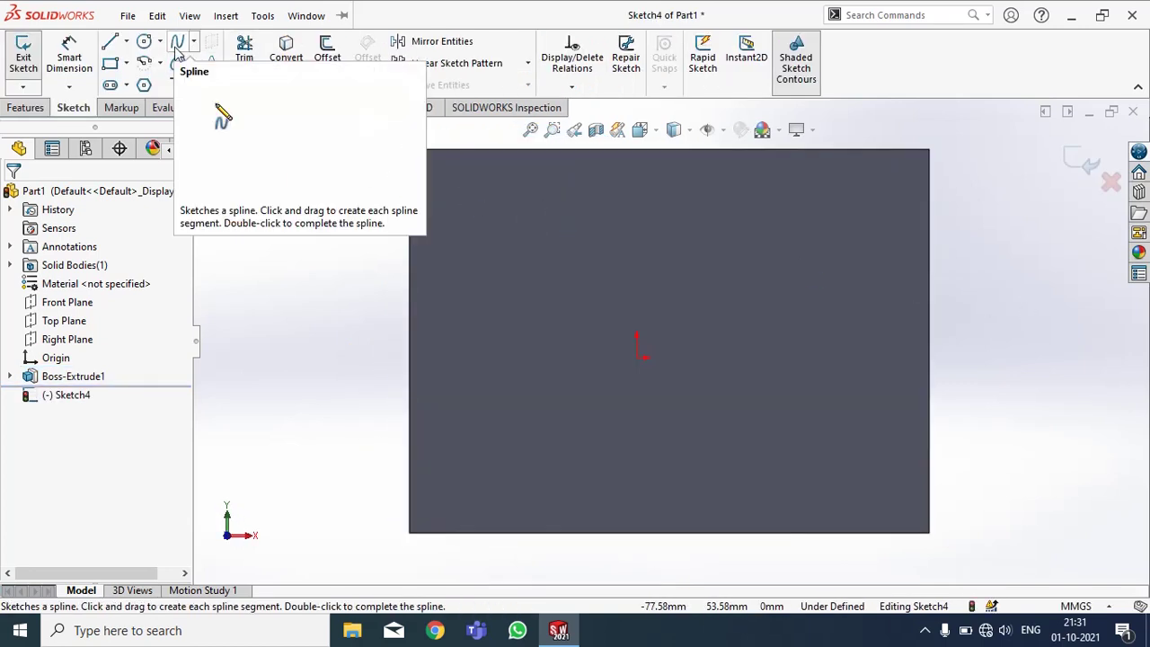
{"action": "left_click", "coordinate": [479, 211]}
{"action": "left_click", "coordinate": [501, 432]}
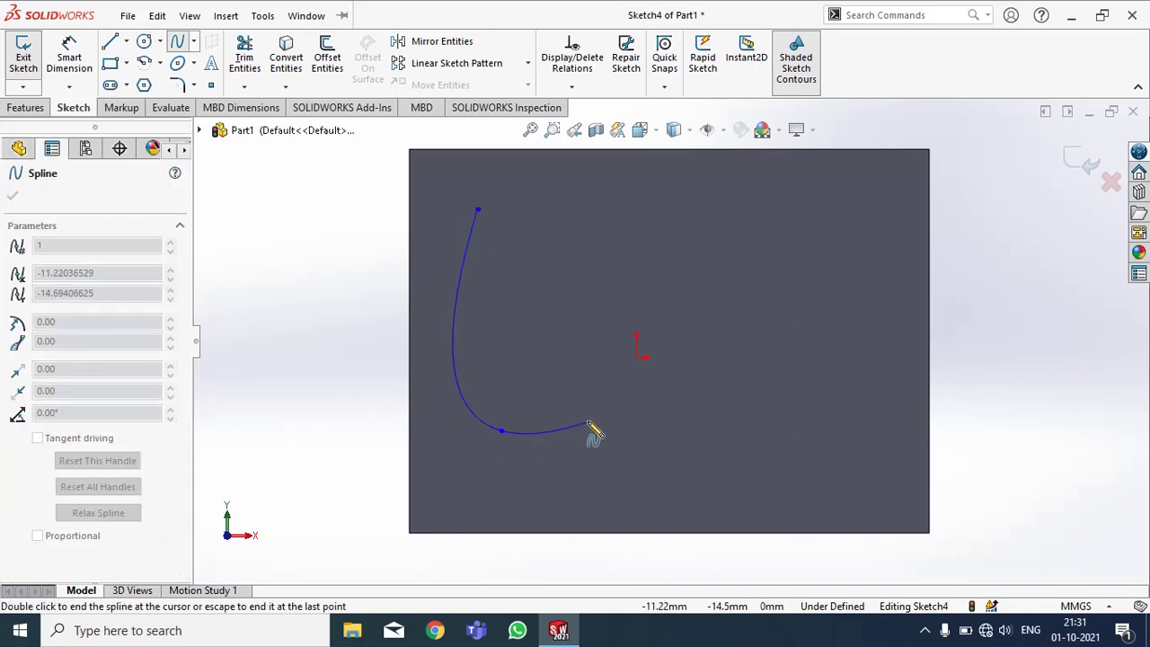
{"action": "left_click", "coordinate": [610, 385]}
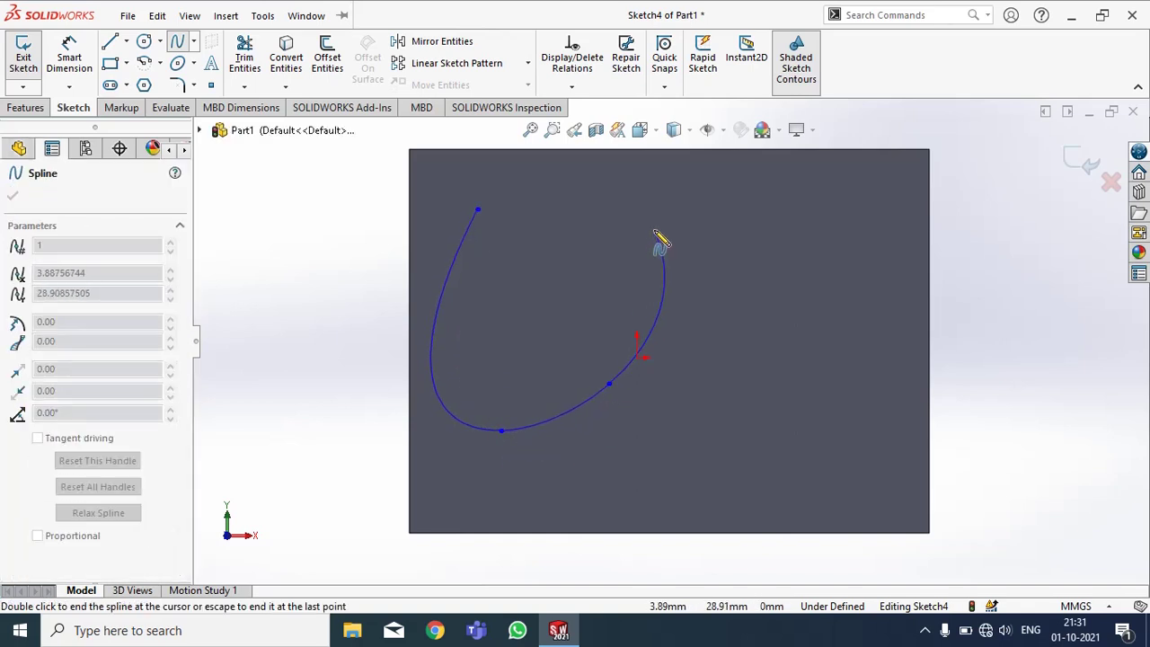
{"action": "left_click", "coordinate": [655, 231]}
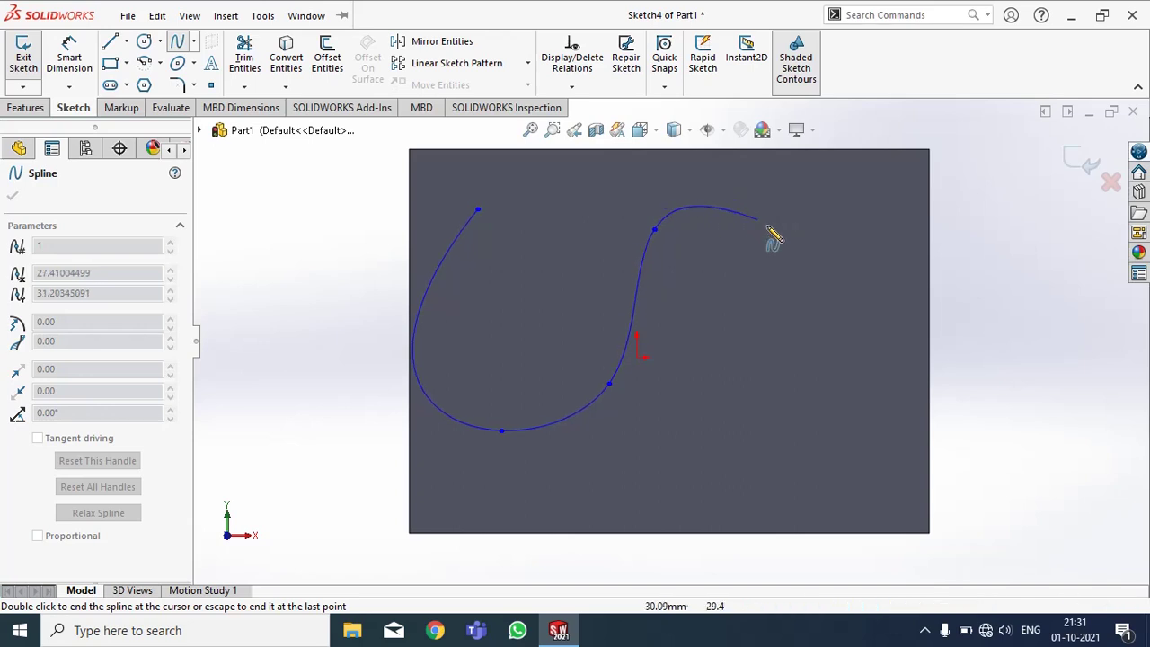
{"action": "left_click", "coordinate": [815, 287]}
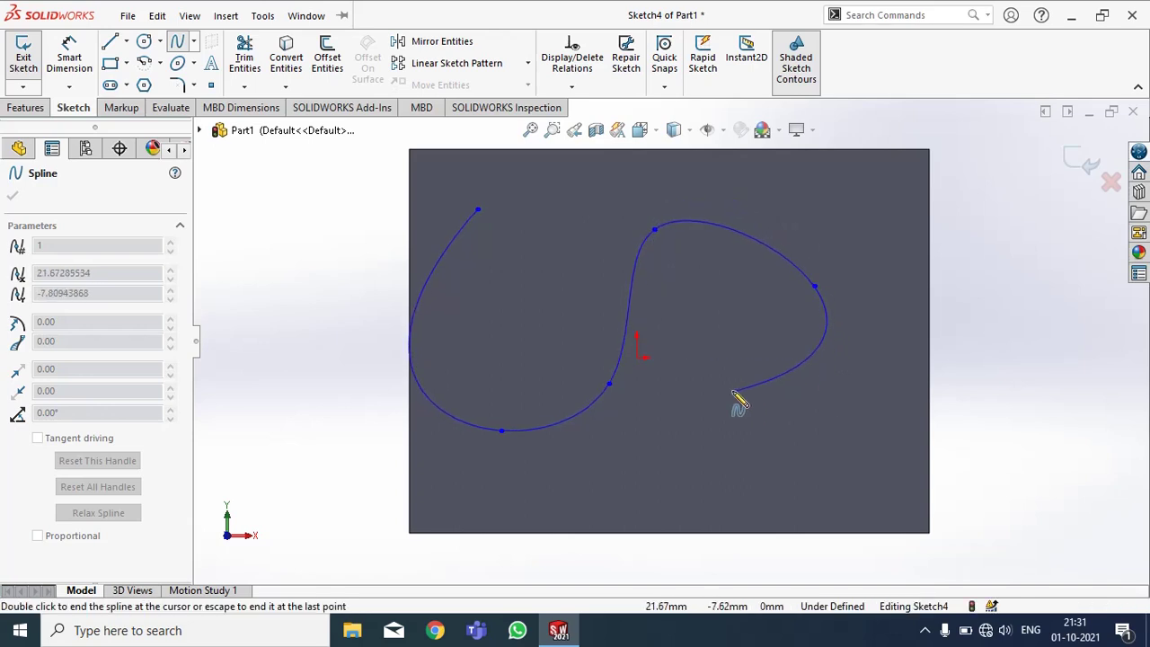
{"action": "double_click", "coordinate": [845, 381]}
{"action": "key", "text": "Escape"}
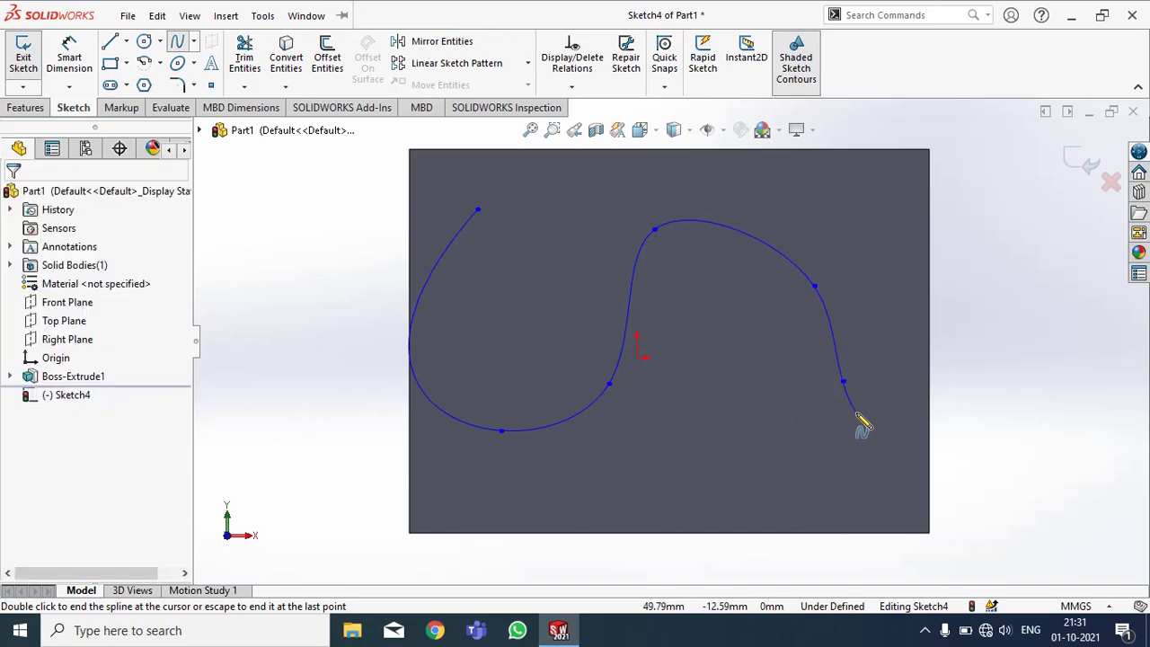
Step: Drag the spline's points and start tangent into a smooth S-shape, then exit the sketch
{"action": "right_click", "coordinate": [968, 347]}
{"action": "left_click", "coordinate": [986, 270]}
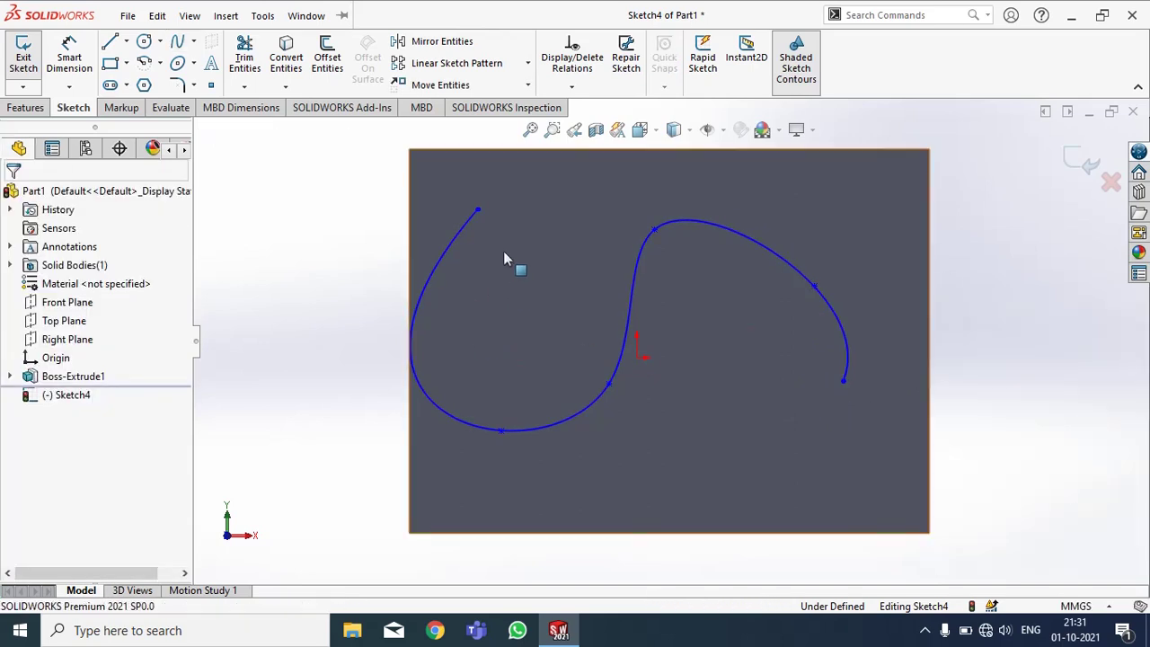
{"action": "mouse_move", "coordinate": [478, 210]}
{"action": "left_mouse_down"}
{"action": "mouse_move", "coordinate": [529, 203]}
{"action": "mouse_move", "coordinate": [573, 237]}
{"action": "left_mouse_up"}
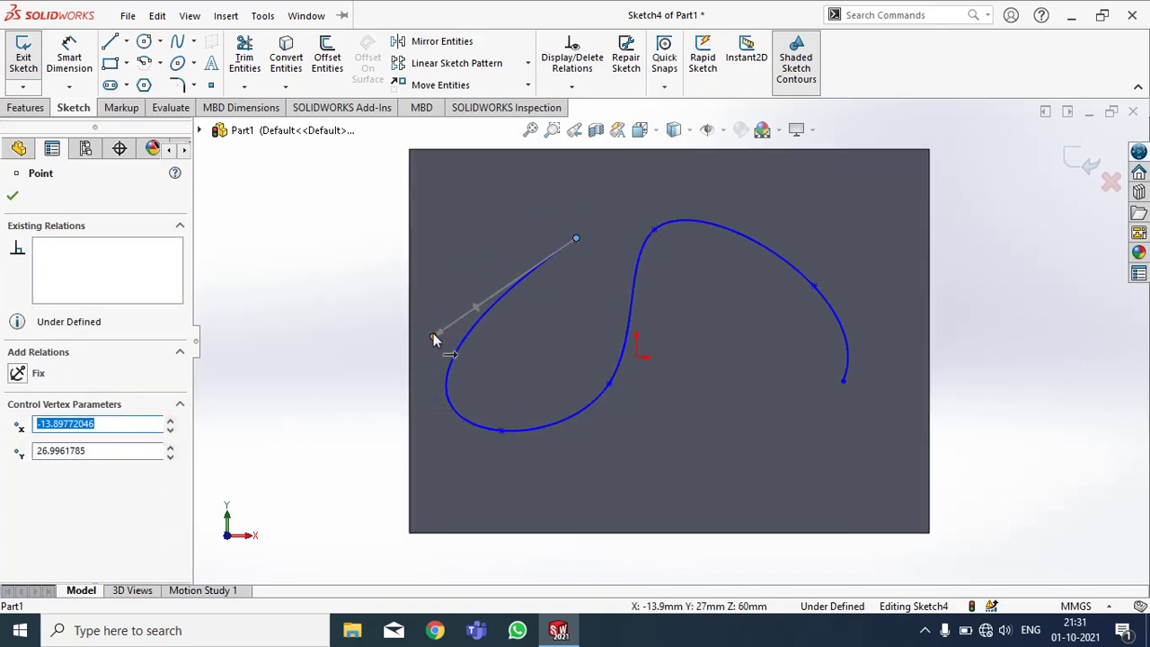
{"action": "mouse_move", "coordinate": [434, 334]}
{"action": "left_mouse_down"}
{"action": "mouse_move", "coordinate": [440, 364]}
{"action": "mouse_move", "coordinate": [476, 363]}
{"action": "mouse_move", "coordinate": [499, 320]}
{"action": "left_mouse_up"}
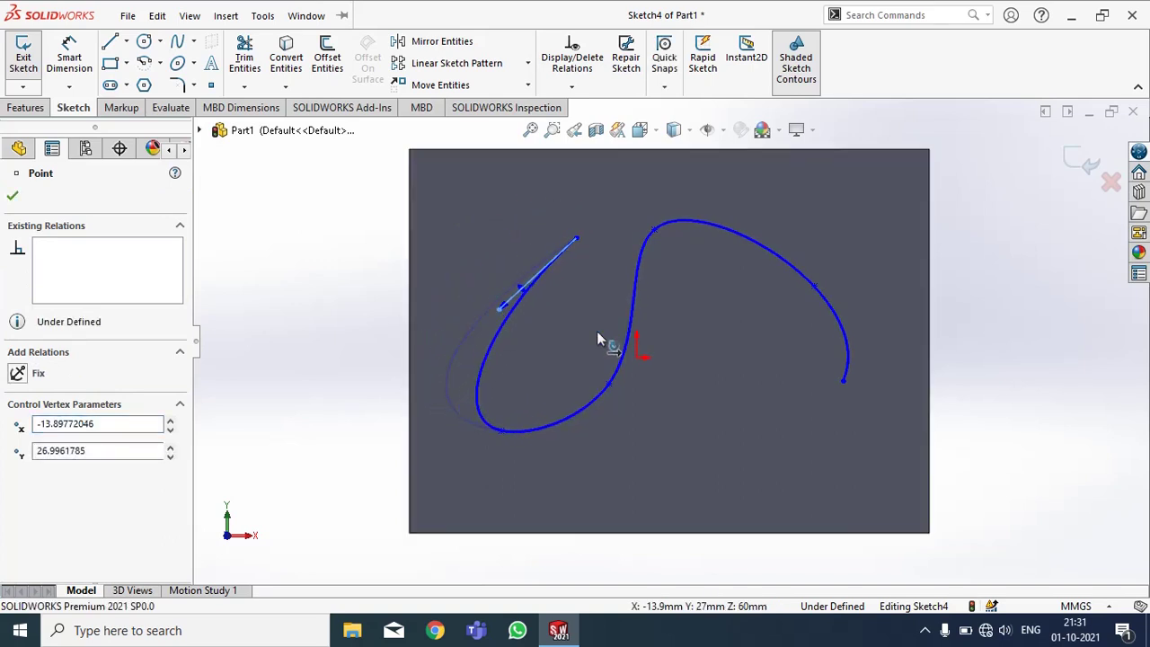
{"action": "left_click", "coordinate": [978, 361]}
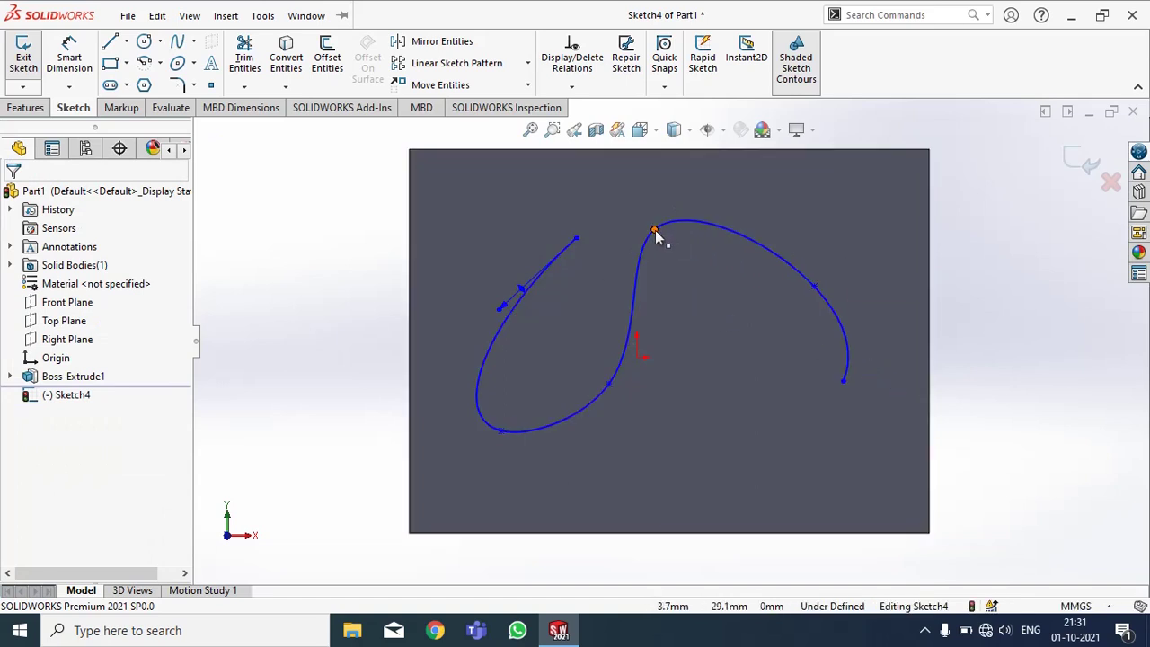
{"action": "left_click_drag", "start_coordinate": [655, 230], "coordinate": [719, 286]}
{"action": "left_click_drag", "start_coordinate": [816, 289], "coordinate": [826, 320]}
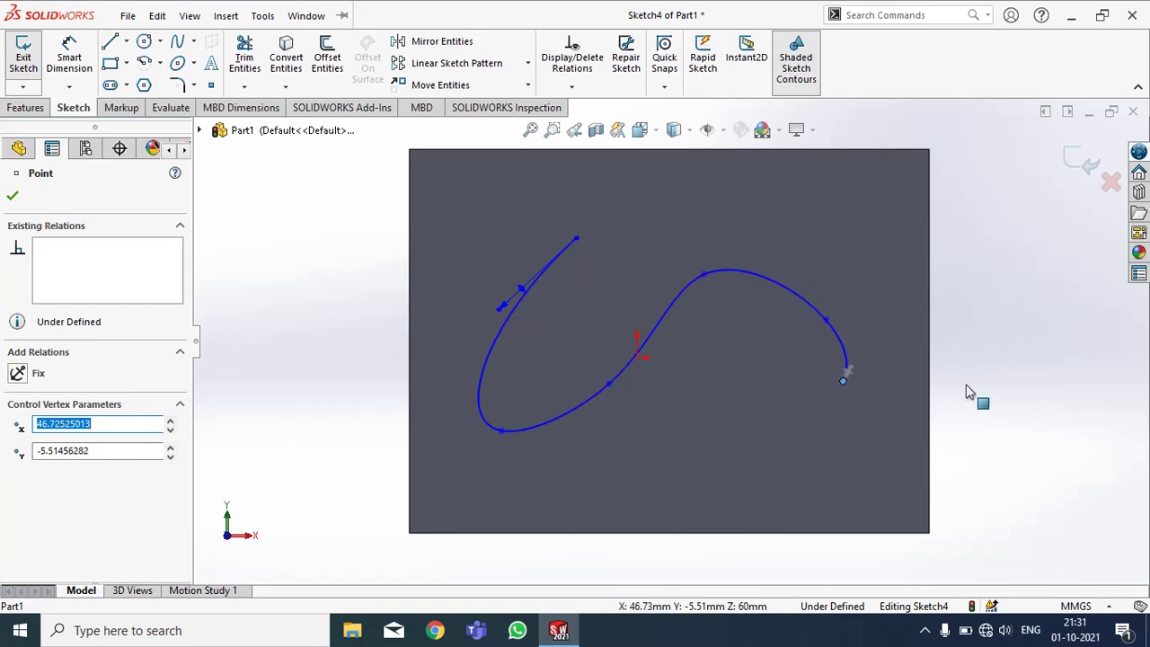
{"action": "left_click", "coordinate": [899, 399]}
{"action": "left_click_drag", "start_coordinate": [845, 386], "coordinate": [806, 444]}
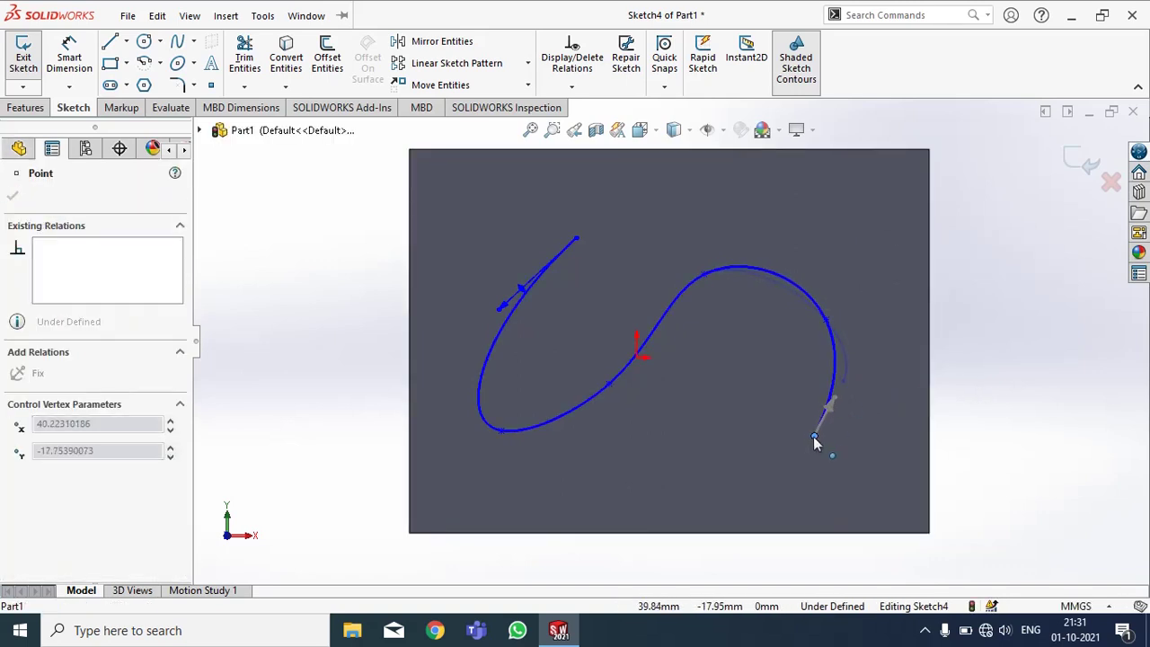
{"action": "left_click", "coordinate": [1032, 284]}
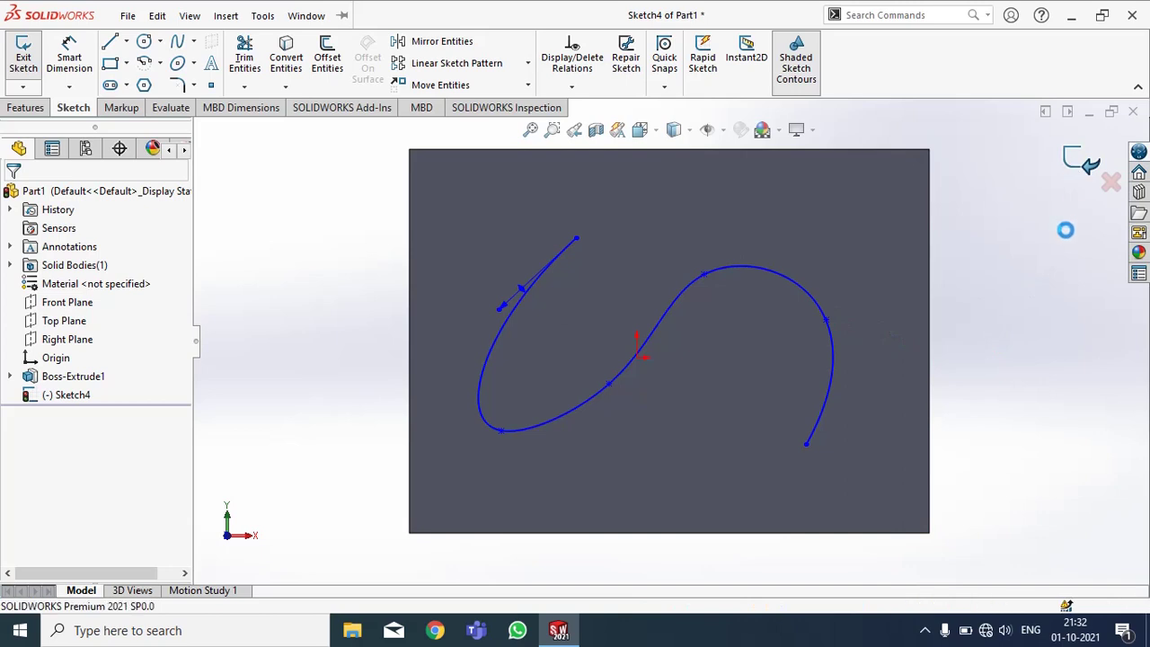
{"action": "left_click", "coordinate": [1079, 164]}
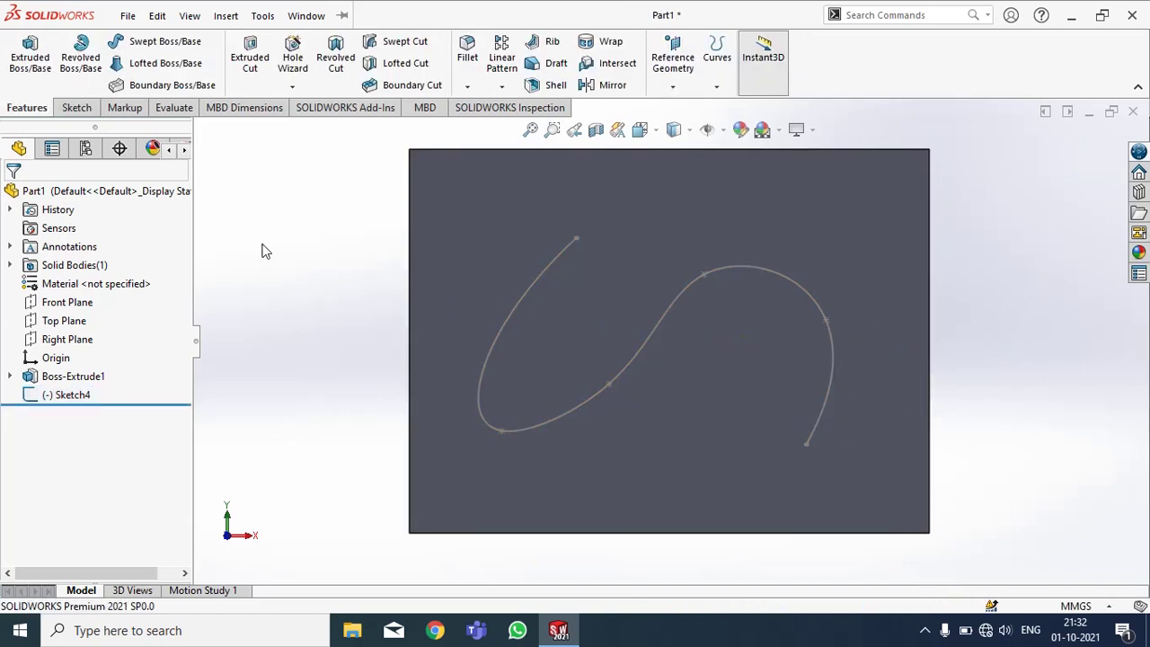
Step: On the Top Plane, sketch a circle of radius about 3.11 near the spline's end
{"action": "left_click", "coordinate": [65, 322]}
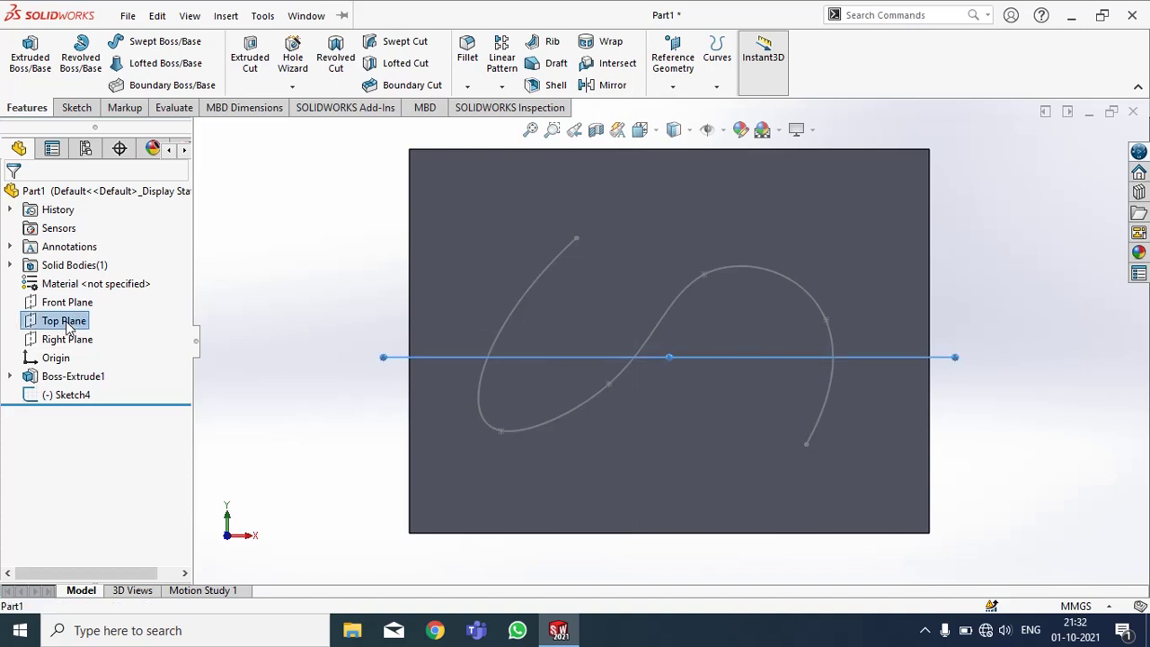
{"action": "right_click", "coordinate": [66, 324]}
{"action": "left_click", "coordinate": [85, 299]}
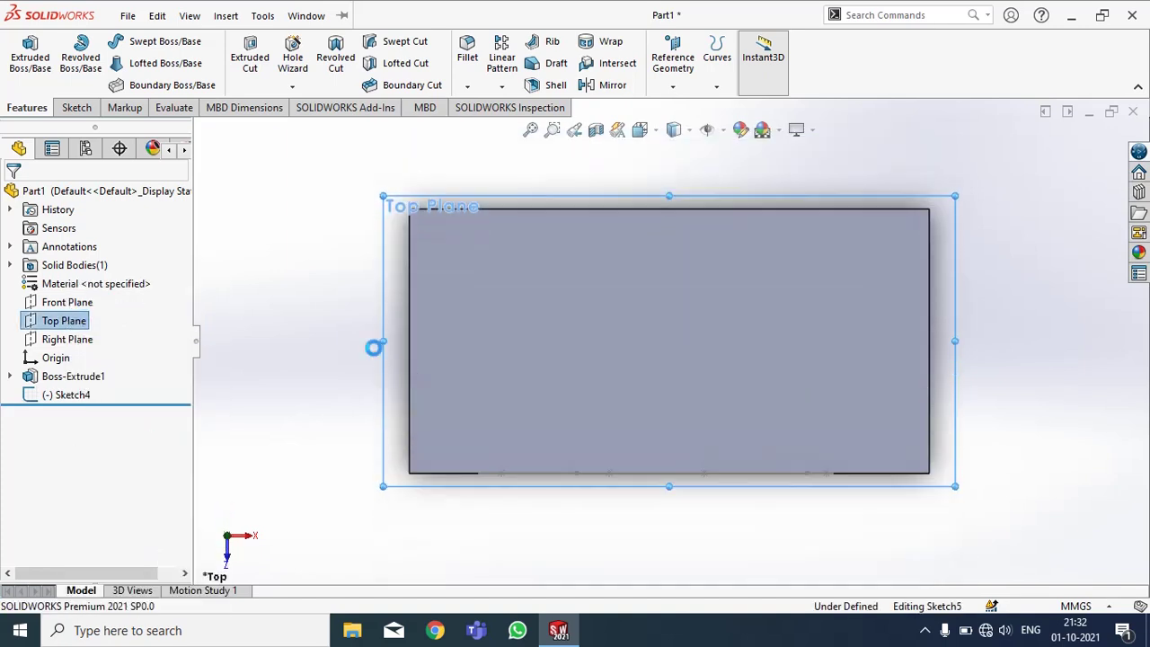
{"action": "scroll", "coordinate": [806, 478], "scroll_direction": "down", "scroll_amount": 3}
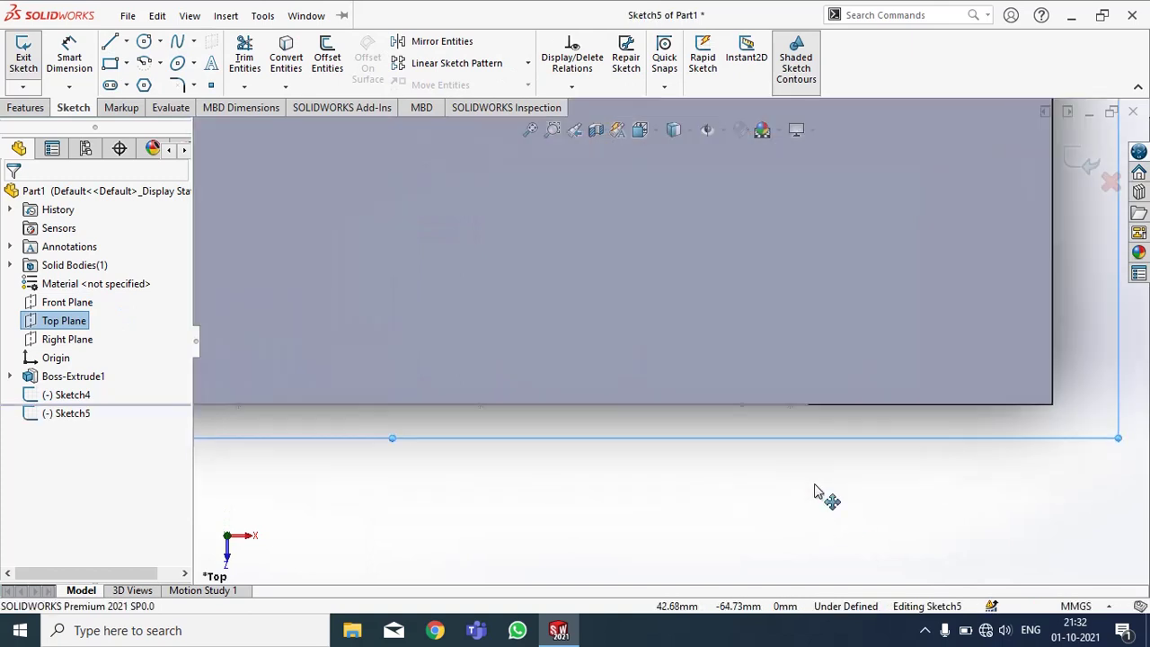
{"action": "middle_click_drag", "start_coordinate": [842, 495], "coordinate": [832, 469]}
{"action": "scroll", "coordinate": [832, 469], "scroll_direction": "up", "scroll_amount": 2}
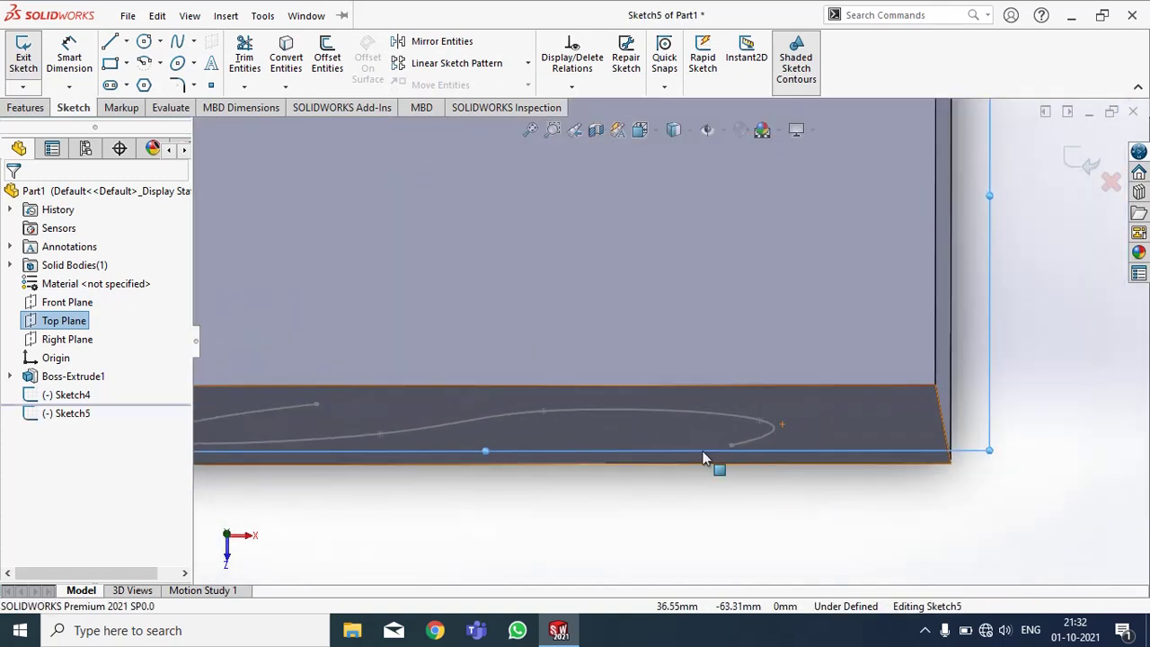
{"action": "left_click", "coordinate": [144, 50]}
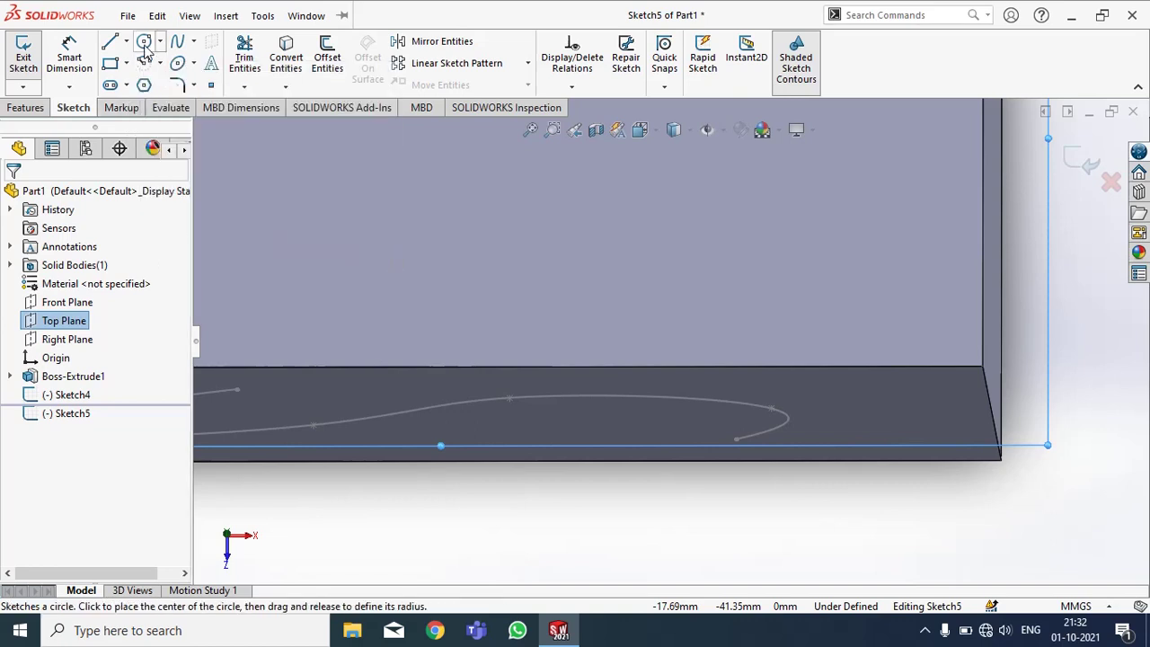
{"action": "left_click", "coordinate": [784, 425]}
{"action": "left_click", "coordinate": [815, 454]}
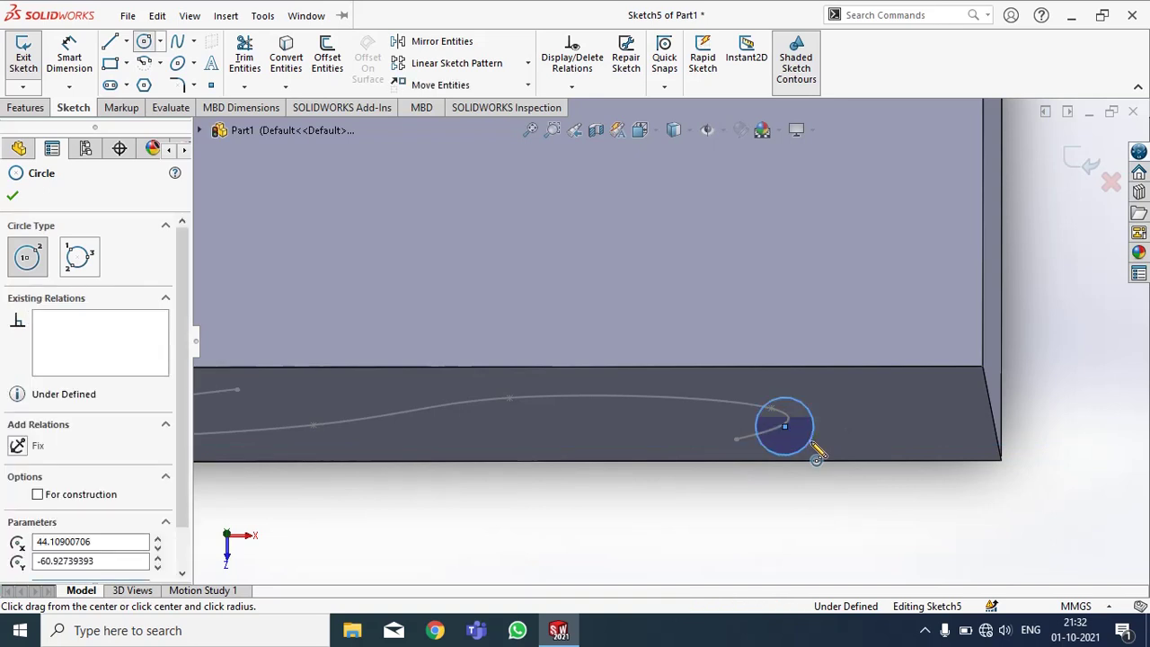
{"action": "right_click", "coordinate": [839, 457]}
{"action": "left_click", "coordinate": [858, 456]}
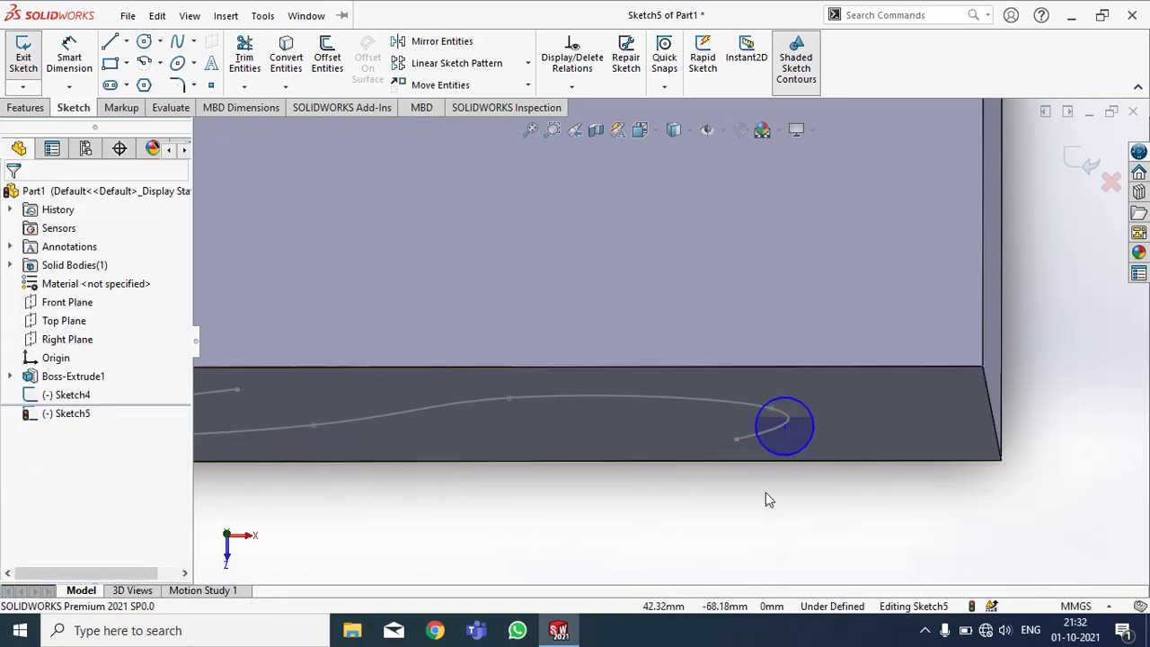
Step: Add a Pierce relation between the circle's centre and the spline, then exit the sketch
{"action": "scroll", "coordinate": [766, 494], "scroll_direction": "down", "scroll_amount": 2}
{"action": "scroll", "coordinate": [769, 483], "scroll_direction": "down", "scroll_amount": 3}
{"action": "scroll", "coordinate": [765, 457], "scroll_direction": "down", "scroll_amount": 3}
{"action": "scroll", "coordinate": [798, 355], "scroll_direction": "down", "scroll_amount": 3}
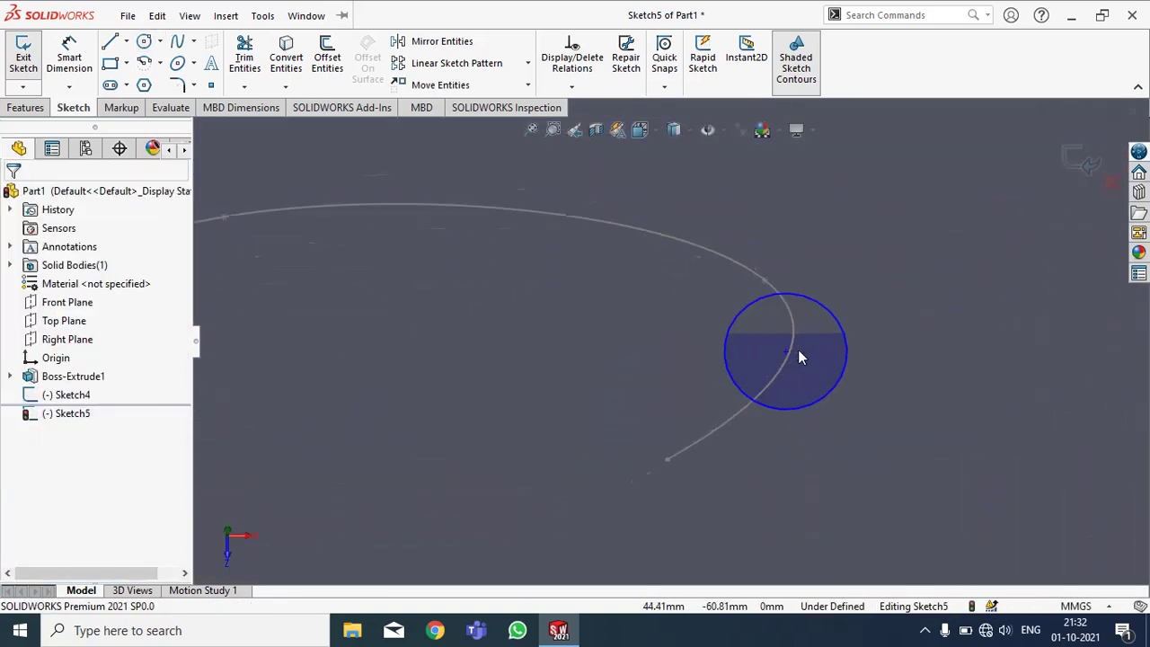
{"action": "scroll", "coordinate": [802, 358], "scroll_direction": "down", "scroll_amount": 2}
{"action": "mouse_move", "coordinate": [806, 360]}
{"action": "middle_mouse_down"}
{"action": "mouse_move", "coordinate": [799, 410]}
{"action": "mouse_move", "coordinate": [748, 379]}
{"action": "middle_mouse_up"}
{"action": "left_click", "coordinate": [745, 378]}
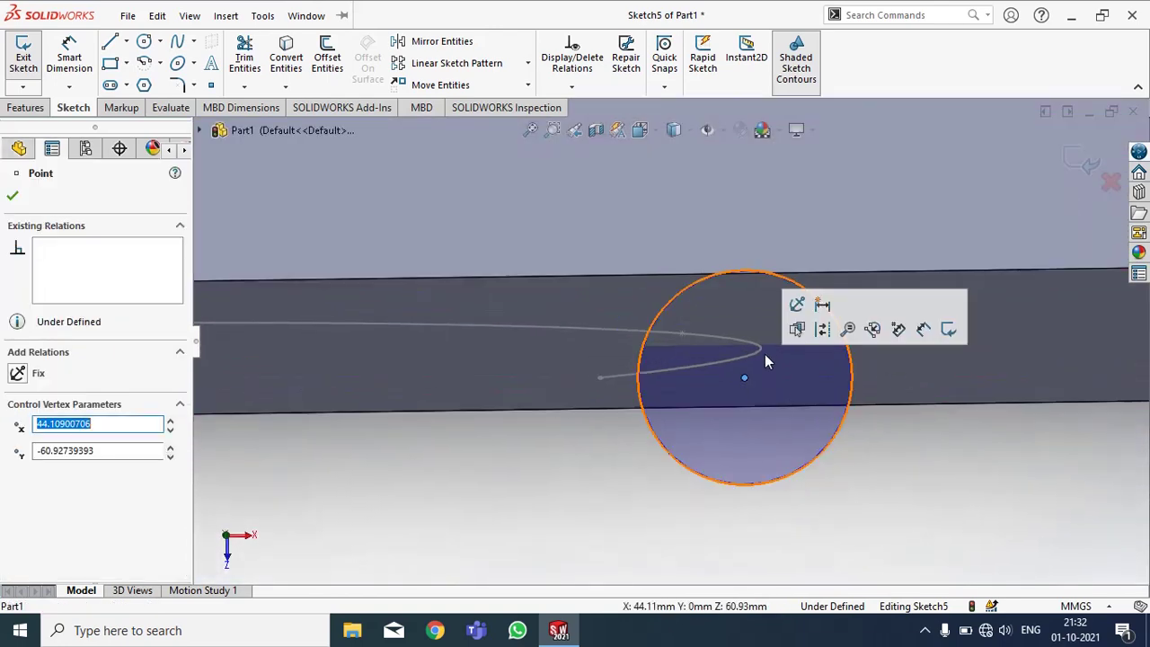
{"action": "left_click", "coordinate": [762, 347], "text": "ctrl"}
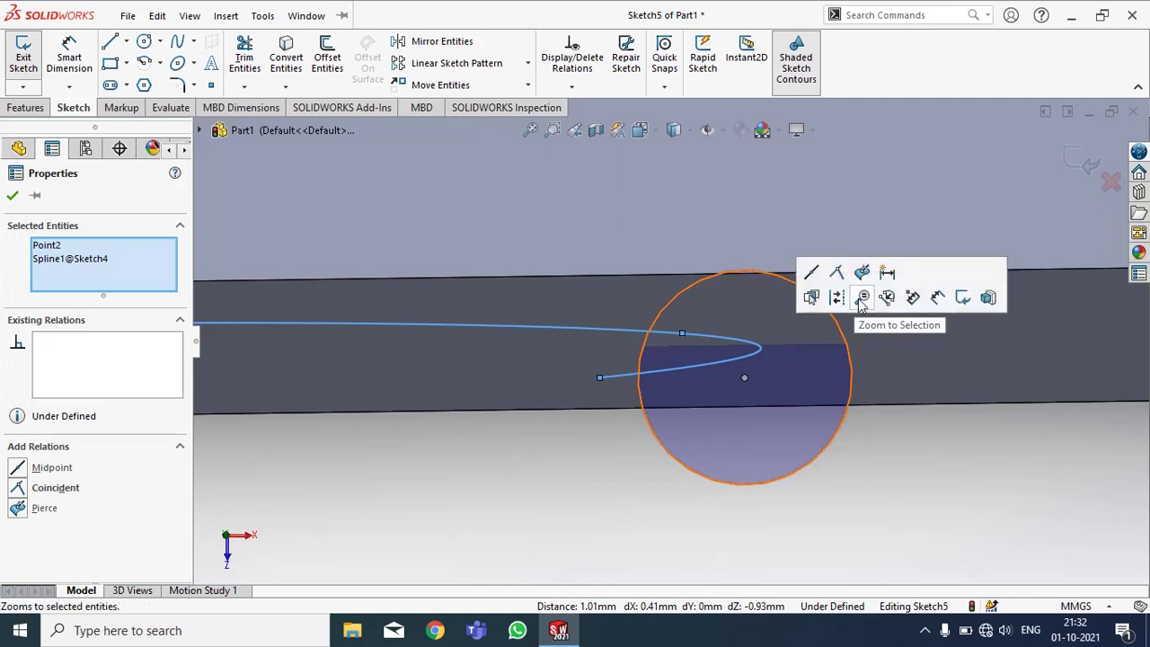
{"action": "left_click", "coordinate": [866, 279]}
{"action": "left_click", "coordinate": [897, 462]}
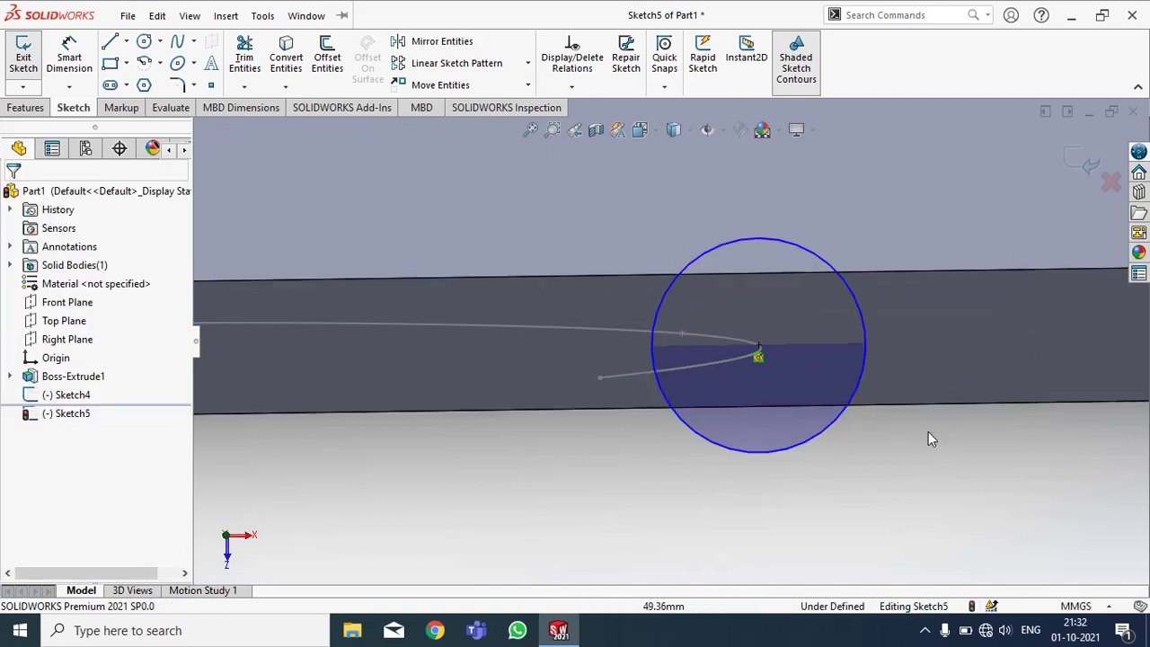
{"action": "scroll", "coordinate": [761, 500], "scroll_direction": "up", "scroll_amount": 2}
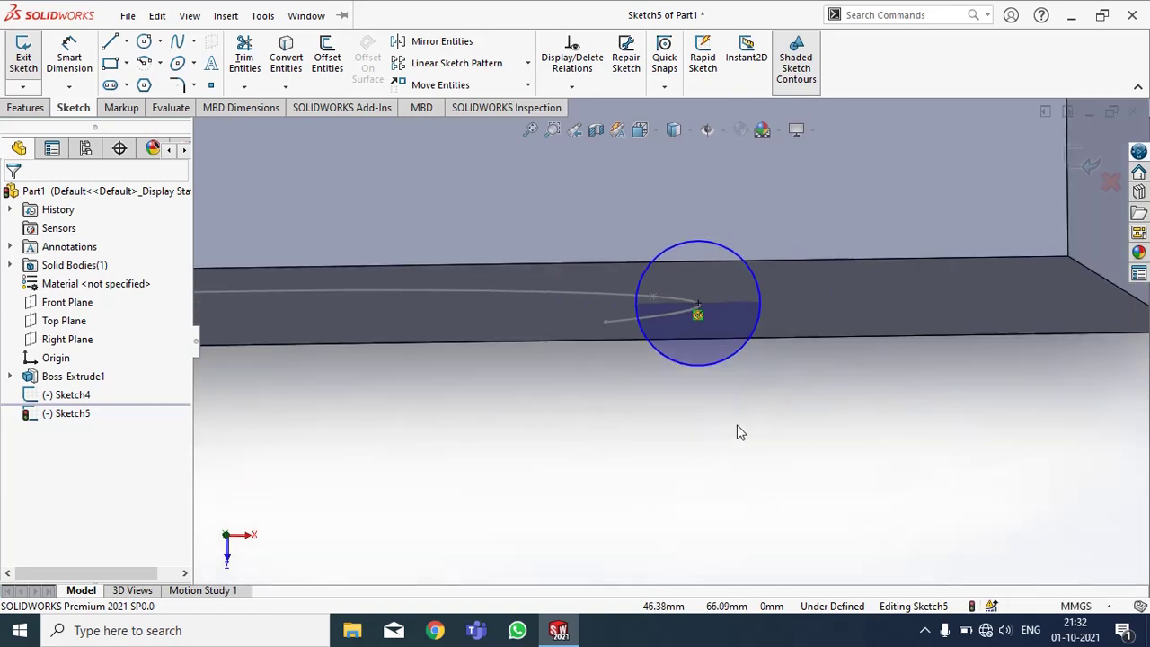
{"action": "middle_click_drag", "start_coordinate": [704, 423], "coordinate": [1045, 189]}
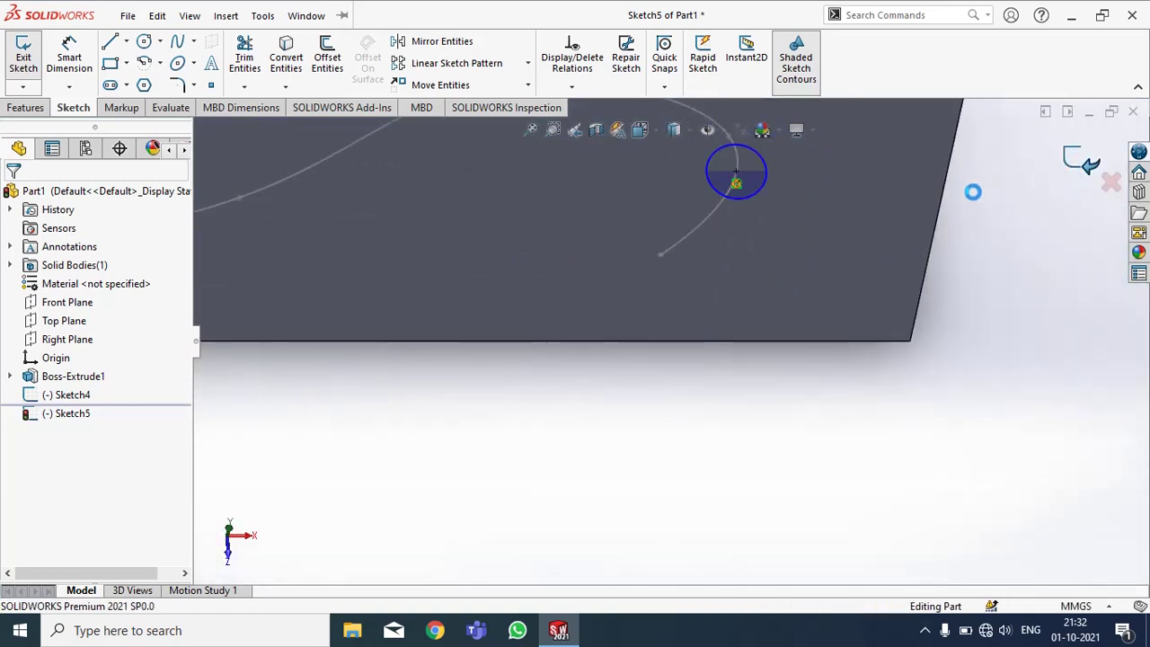
{"action": "left_click", "coordinate": [1075, 163]}
Step: Start a swept cut using the circle sketch as profile and the spline as path
{"action": "left_click", "coordinate": [980, 249]}
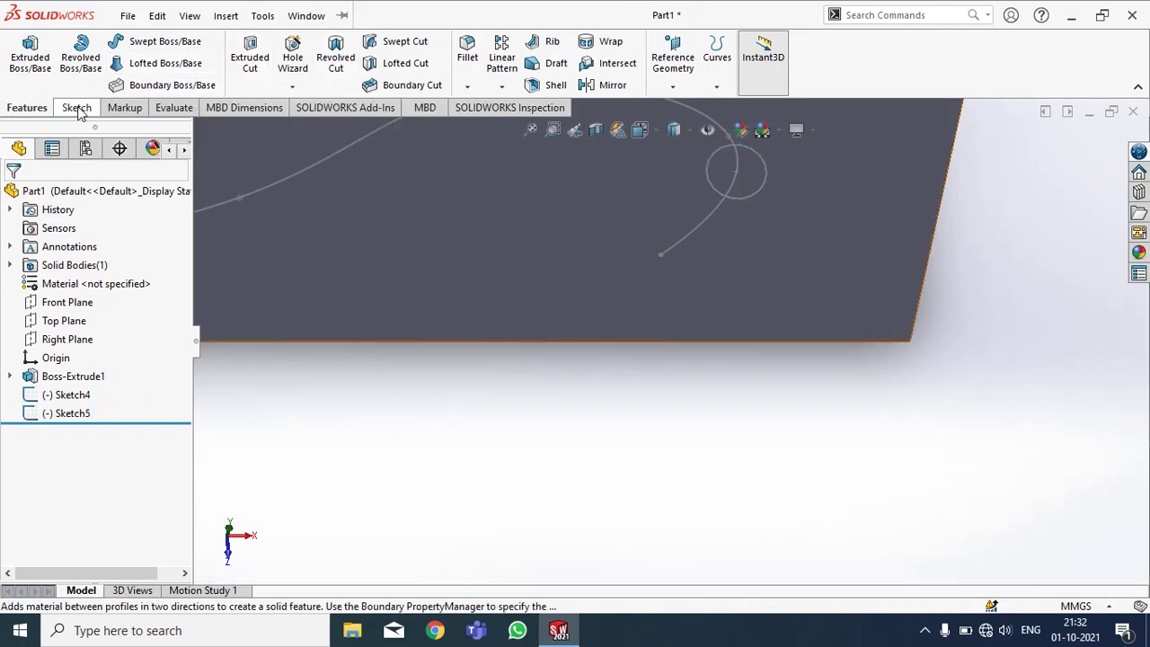
{"action": "left_click", "coordinate": [395, 41]}
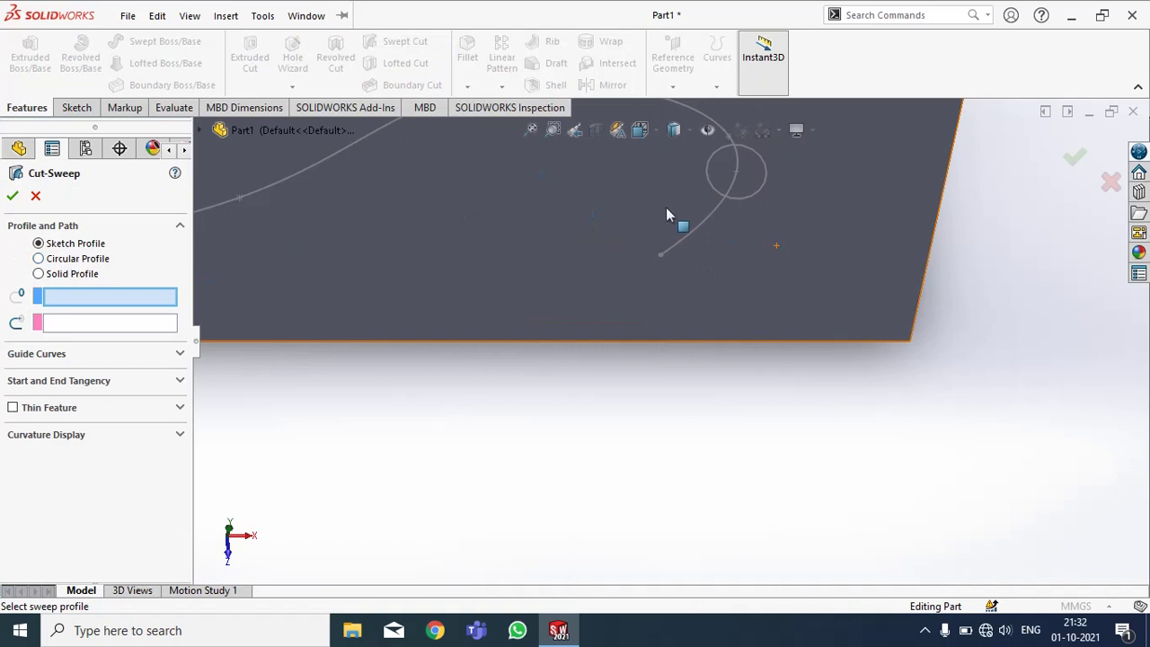
{"action": "left_click", "coordinate": [742, 195]}
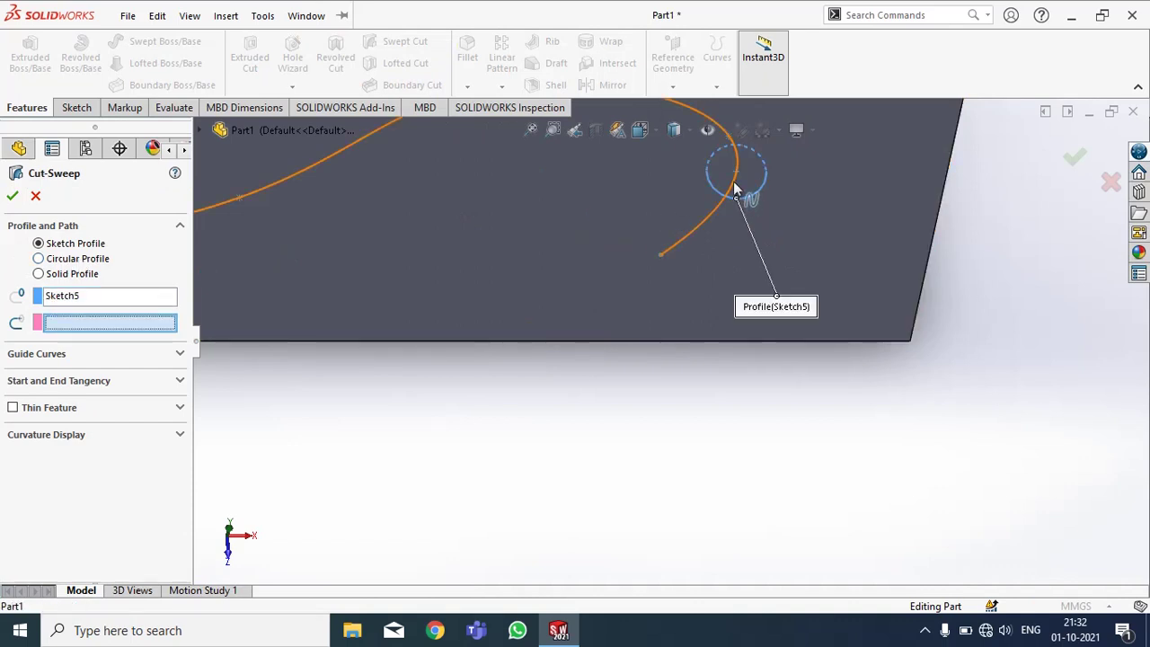
{"action": "left_click", "coordinate": [735, 189]}
{"action": "scroll", "coordinate": [675, 357], "scroll_direction": "down", "scroll_amount": 3}
{"action": "mouse_move", "coordinate": [603, 387]}
{"action": "middle_mouse_down"}
{"action": "mouse_move", "coordinate": [672, 354]}
{"action": "mouse_move", "coordinate": [611, 324]}
{"action": "middle_mouse_up"}
{"action": "scroll", "coordinate": [611, 324], "scroll_direction": "down", "scroll_amount": 2}
{"action": "middle_click_drag", "start_coordinate": [719, 411], "coordinate": [710, 377]}
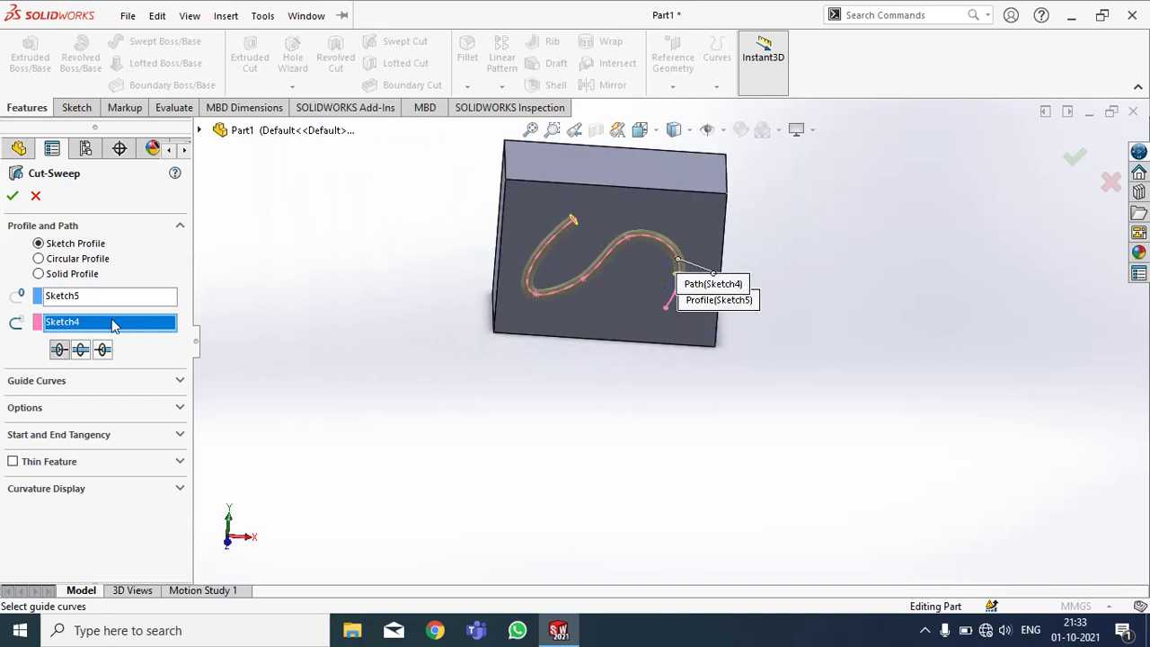
Step: Adjust the profile orientation option and confirm to create Cut-Sweep1
{"action": "left_click", "coordinate": [81, 350]}
{"action": "scroll", "coordinate": [730, 215], "scroll_direction": "down", "scroll_amount": 3}
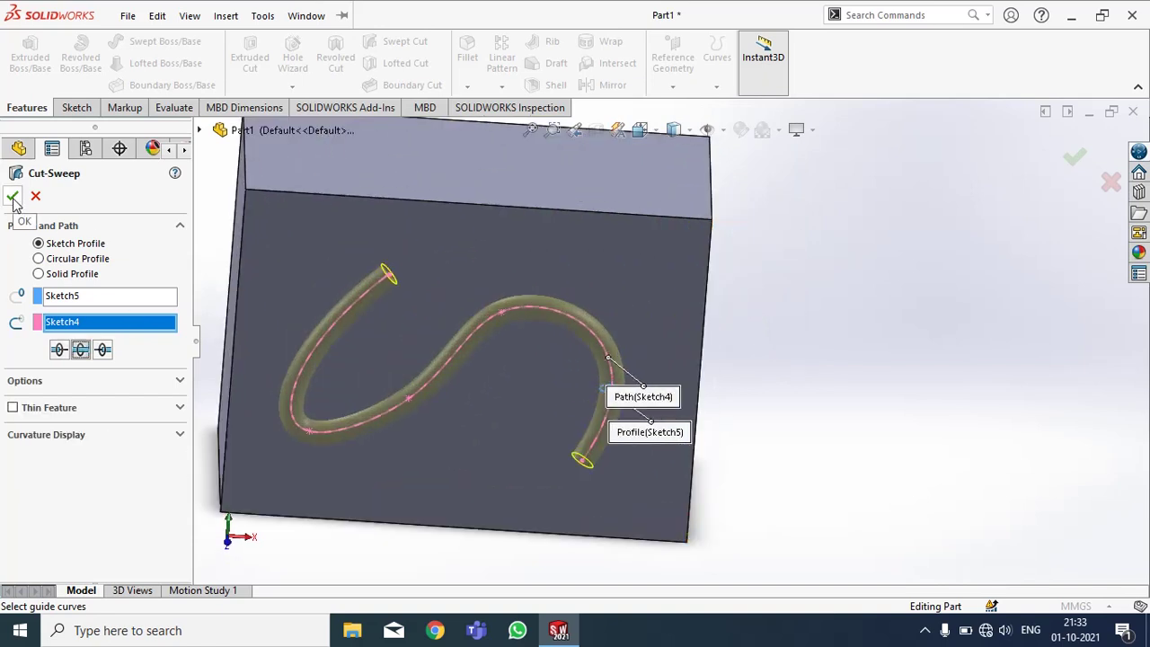
{"action": "left_click", "coordinate": [179, 435]}
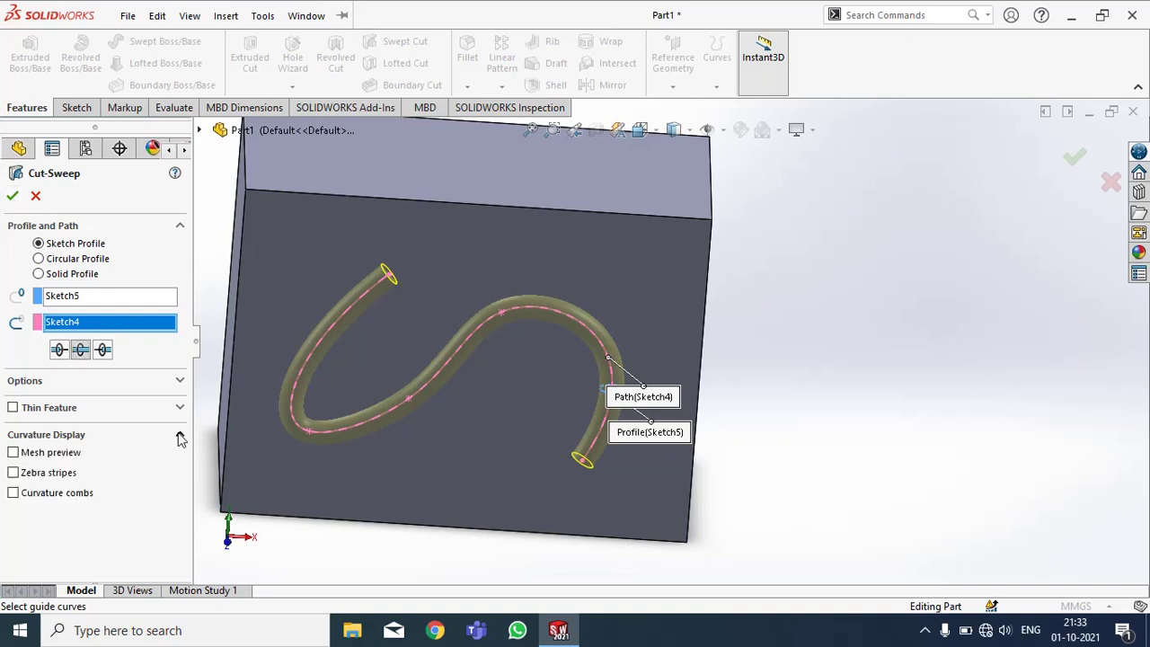
{"action": "left_click", "coordinate": [179, 437]}
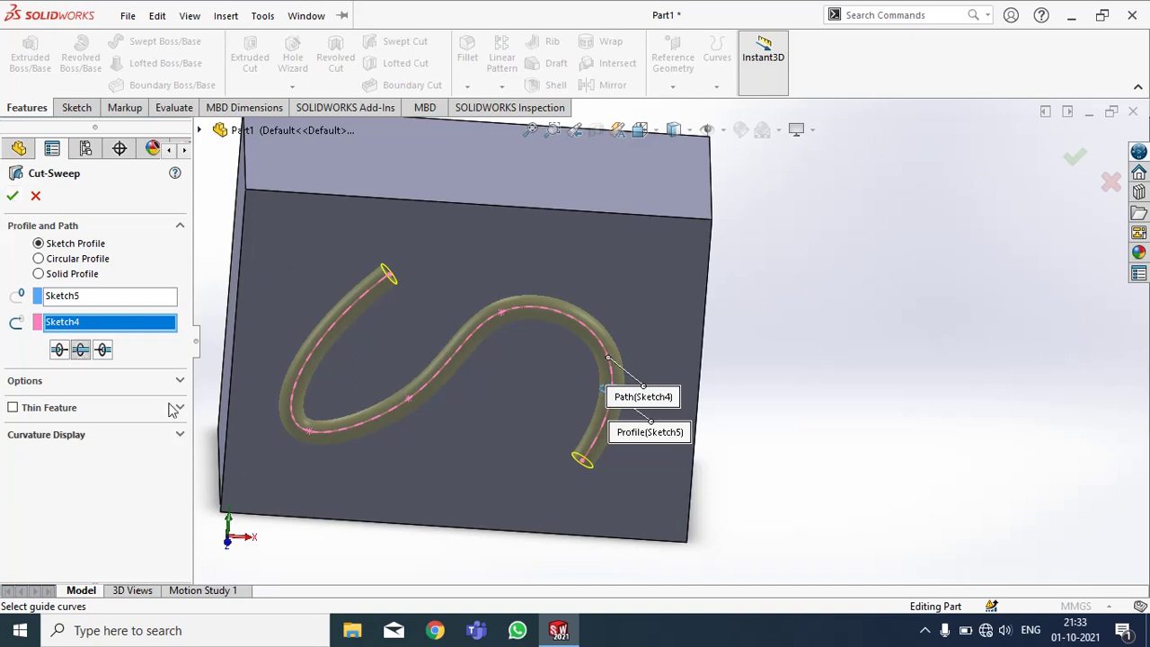
{"action": "left_click", "coordinate": [12, 197]}
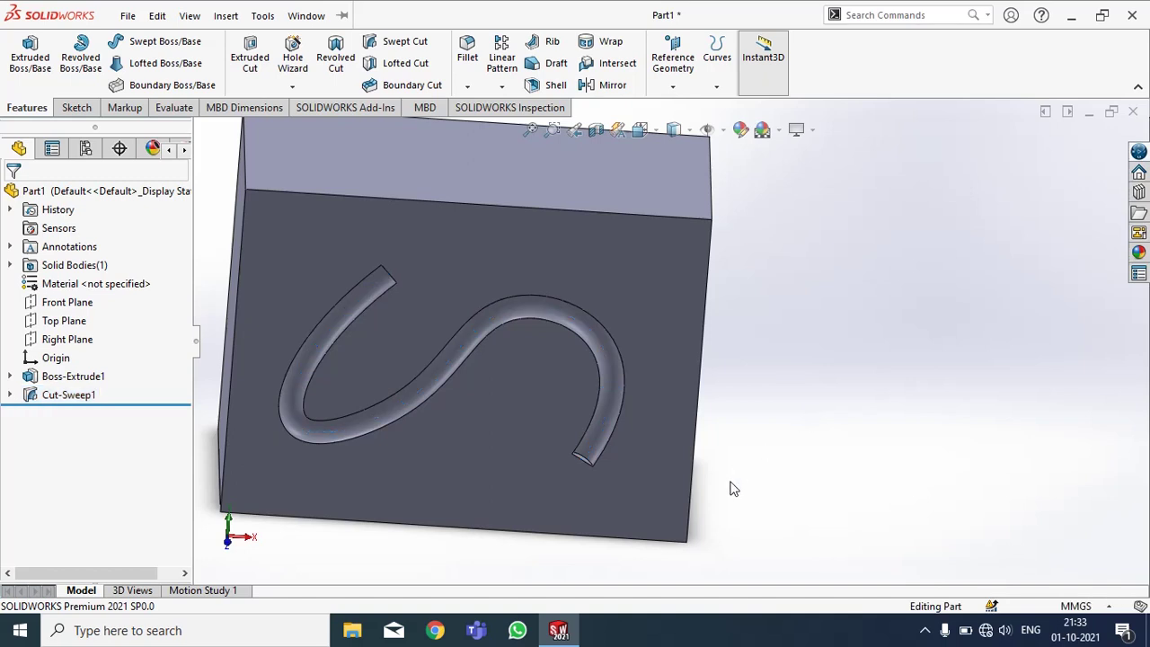
{"action": "mouse_move", "coordinate": [734, 488]}
{"action": "middle_mouse_down"}
{"action": "mouse_move", "coordinate": [739, 385]}
{"action": "mouse_move", "coordinate": [841, 267]}
{"action": "mouse_move", "coordinate": [646, 265]}
{"action": "middle_mouse_up"}
{"action": "mouse_move", "coordinate": [534, 236]}
{"action": "middle_mouse_down"}
{"action": "mouse_move", "coordinate": [586, 226]}
{"action": "mouse_move", "coordinate": [575, 195]}
{"action": "mouse_move", "coordinate": [560, 192]}
{"action": "mouse_move", "coordinate": [565, 206]}
{"action": "middle_mouse_up"}
{"action": "scroll", "coordinate": [629, 306], "scroll_direction": "down", "scroll_amount": 2}
{"action": "scroll", "coordinate": [628, 307], "scroll_direction": "down", "scroll_amount": 2}
{"action": "scroll", "coordinate": [630, 301], "scroll_direction": "down", "scroll_amount": 2}
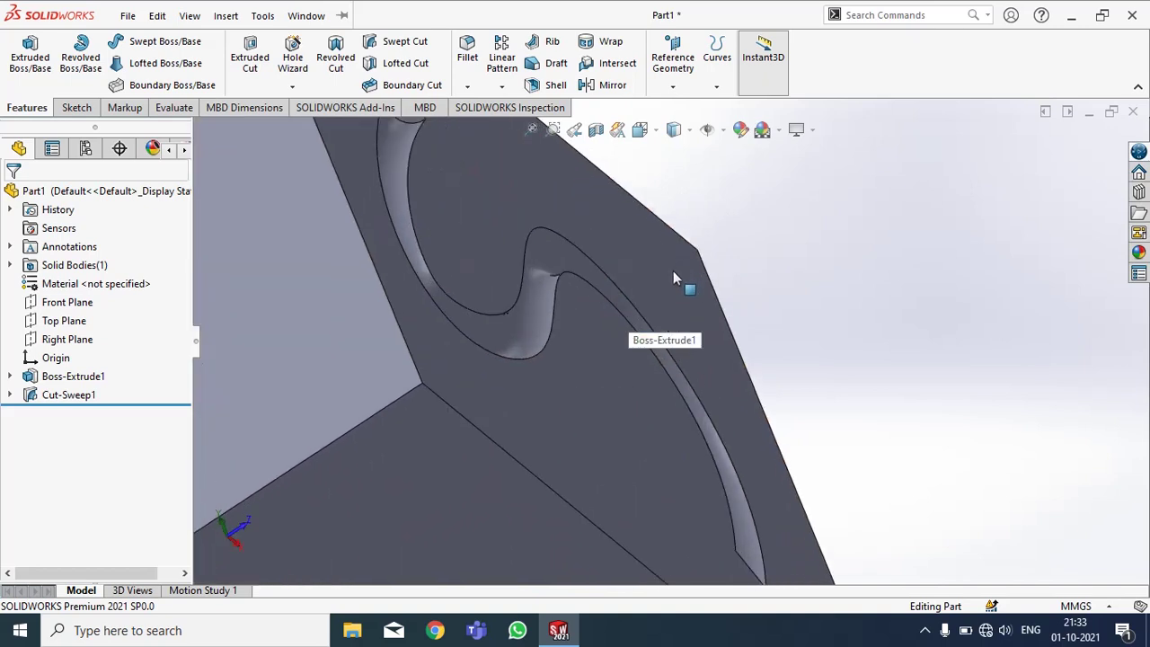
{"action": "scroll", "coordinate": [807, 395], "scroll_direction": "down", "scroll_amount": 2}
{"action": "scroll", "coordinate": [813, 416], "scroll_direction": "down", "scroll_amount": 2}
{"action": "middle_click_drag", "start_coordinate": [813, 416], "coordinate": [799, 336]}
{"action": "scroll", "coordinate": [811, 385], "scroll_direction": "up", "scroll_amount": 3}
{"action": "scroll", "coordinate": [813, 395], "scroll_direction": "down", "scroll_amount": 2}
{"action": "mouse_move", "coordinate": [814, 396]}
{"action": "middle_mouse_down"}
{"action": "mouse_move", "coordinate": [785, 413]}
{"action": "mouse_move", "coordinate": [786, 475]}
{"action": "middle_mouse_up"}
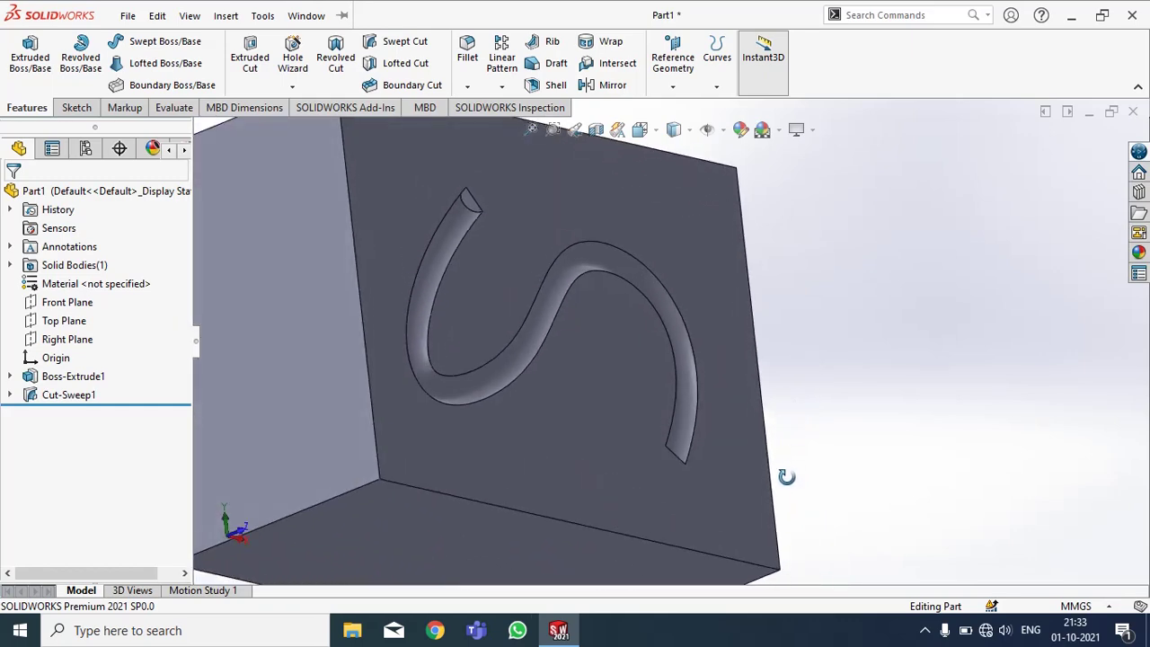
{"action": "left_click", "coordinate": [597, 131]}
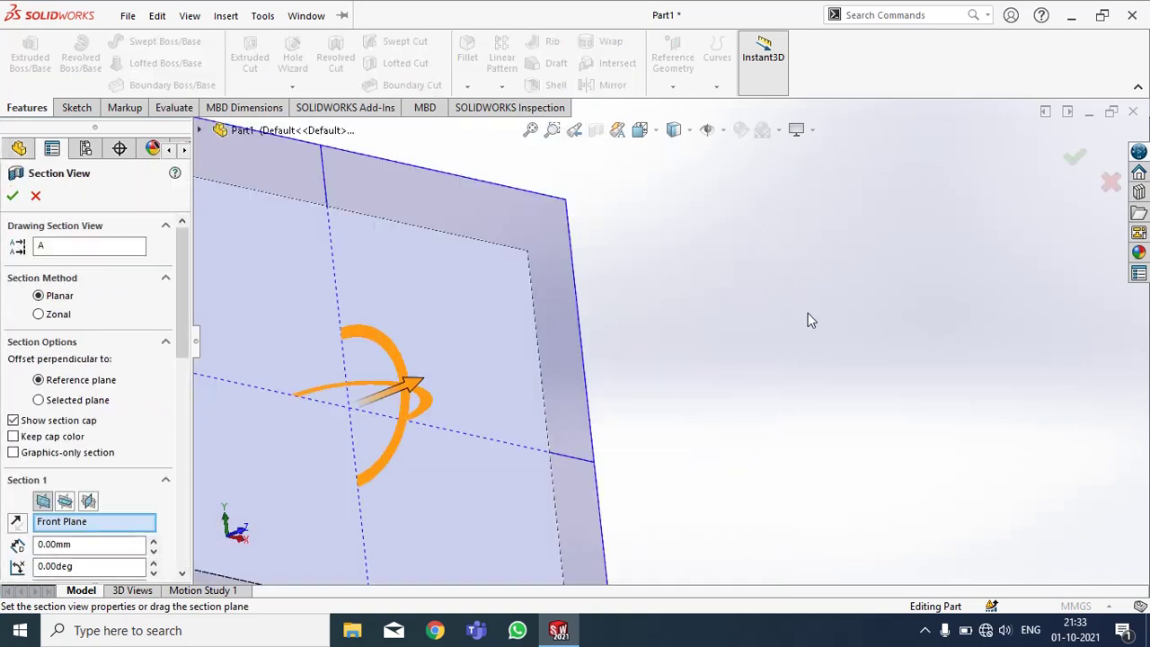
{"action": "mouse_move", "coordinate": [555, 358]}
{"action": "left_mouse_down"}
{"action": "mouse_move", "coordinate": [687, 324]}
{"action": "mouse_move", "coordinate": [673, 325]}
{"action": "mouse_move", "coordinate": [683, 312]}
{"action": "left_mouse_up"}
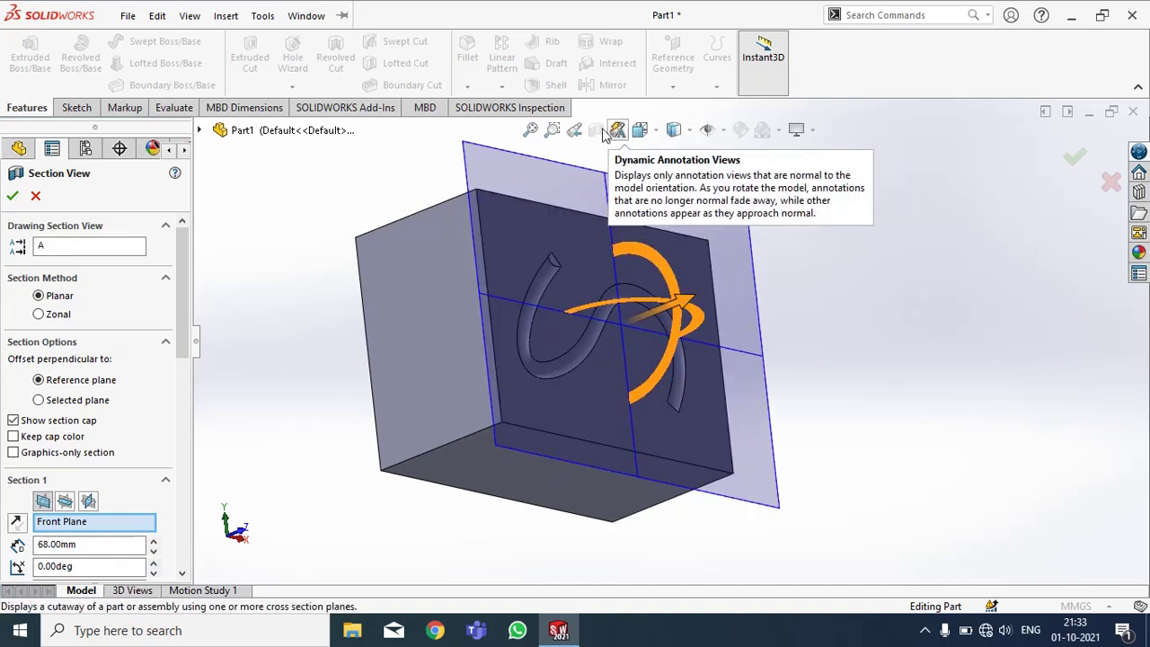
{"action": "left_click", "coordinate": [1111, 183]}
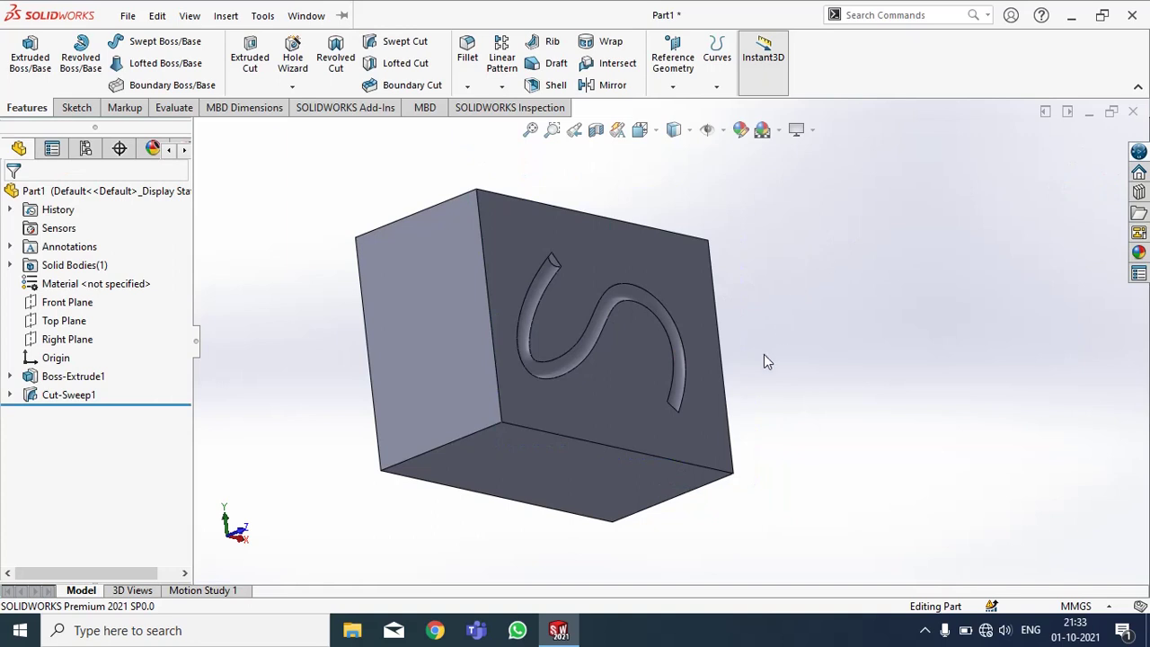
Step: Delete Boss-Extrude1 together with its dependent Cut-Sweep1 and sketches
{"action": "mouse_move", "coordinate": [764, 355]}
{"action": "middle_mouse_down"}
{"action": "mouse_move", "coordinate": [687, 261]}
{"action": "mouse_move", "coordinate": [699, 351]}
{"action": "mouse_move", "coordinate": [665, 240]}
{"action": "middle_mouse_up"}
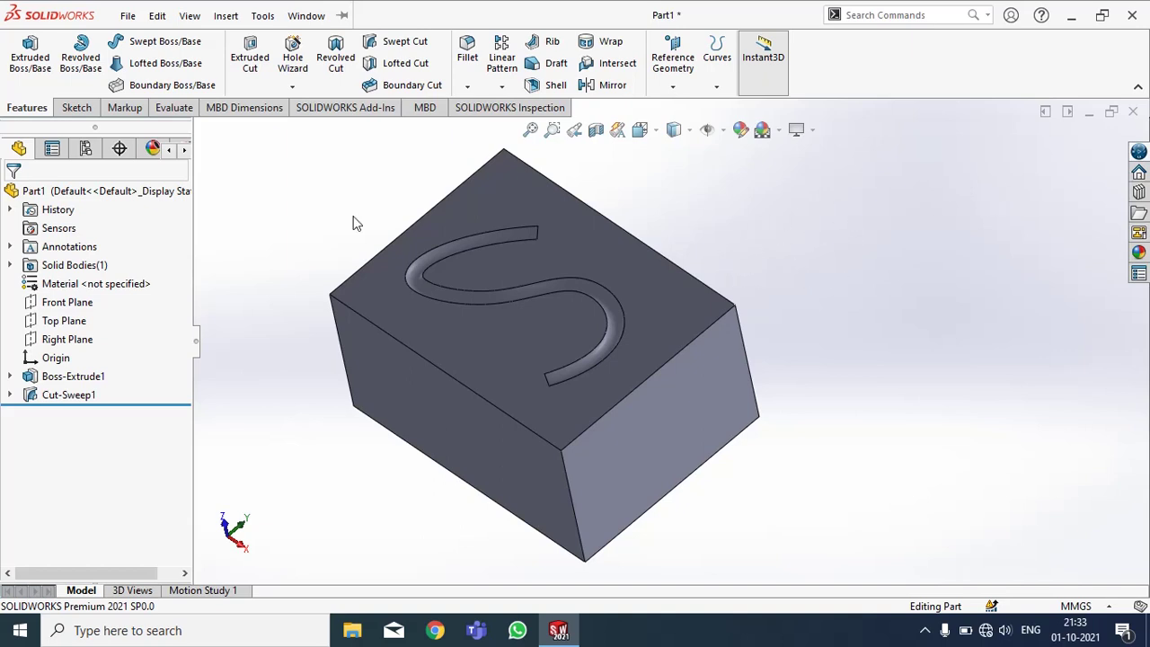
{"action": "left_click", "coordinate": [69, 395]}
{"action": "left_click", "coordinate": [73, 375], "text": "ctrl"}
{"action": "key", "text": "Delete"}
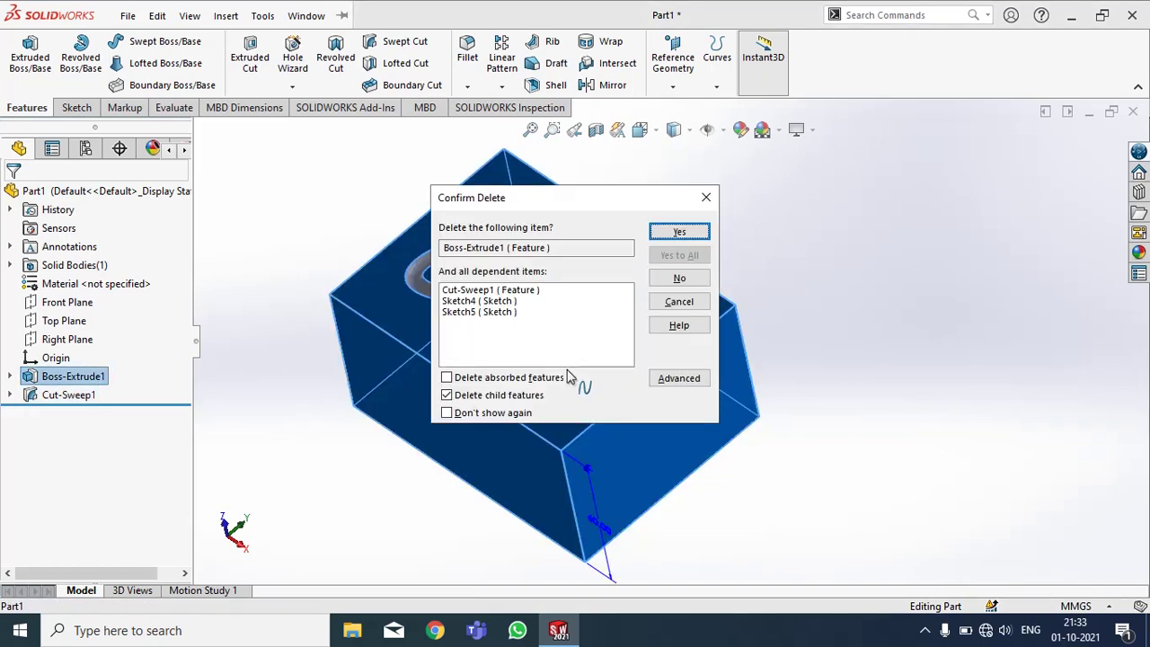
{"action": "left_click", "coordinate": [680, 232]}
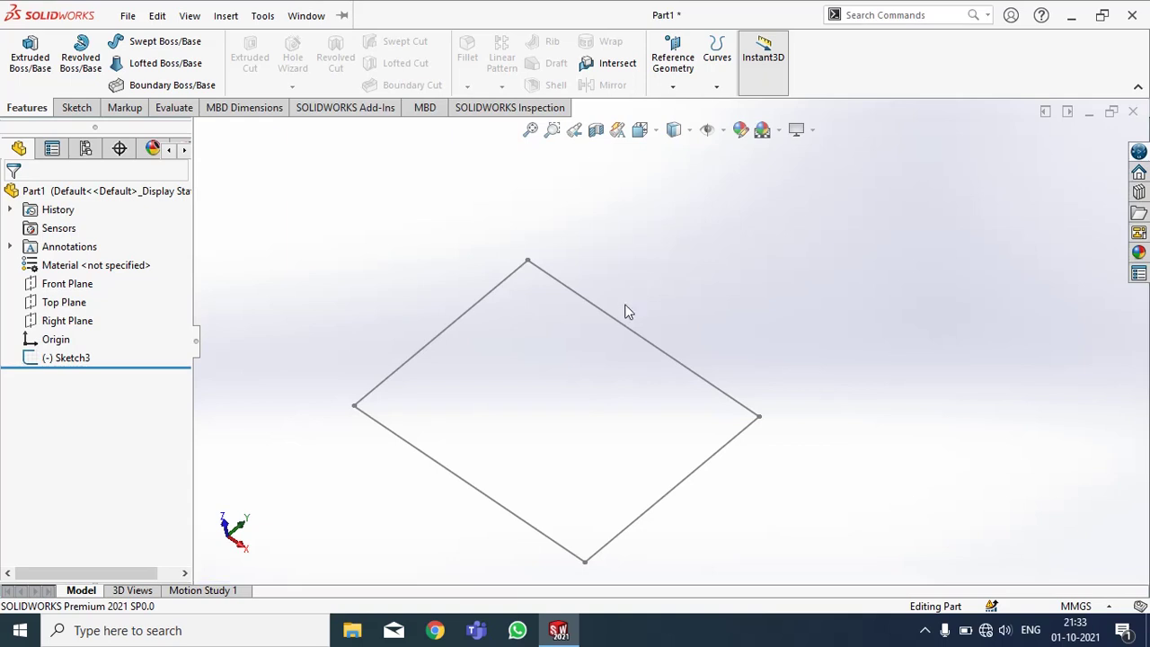
Step: Delete the leftover rhombus sketch Sketch3
{"action": "left_click", "coordinate": [59, 358]}
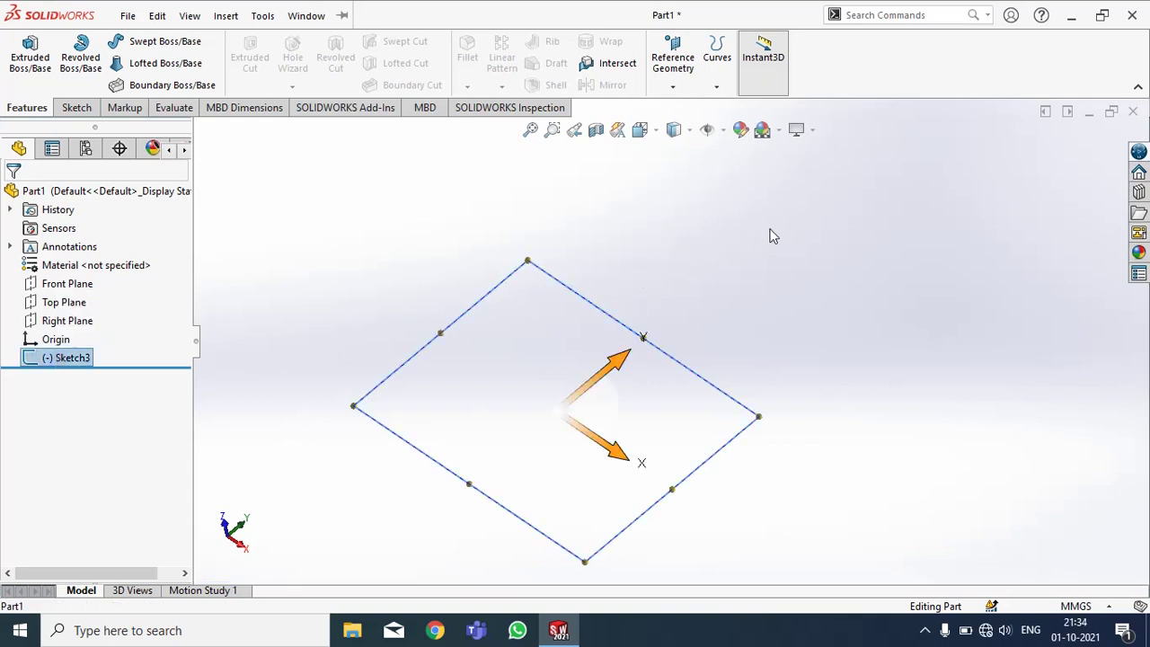
{"action": "key", "text": "Delete"}
{"action": "left_click", "coordinate": [680, 232]}
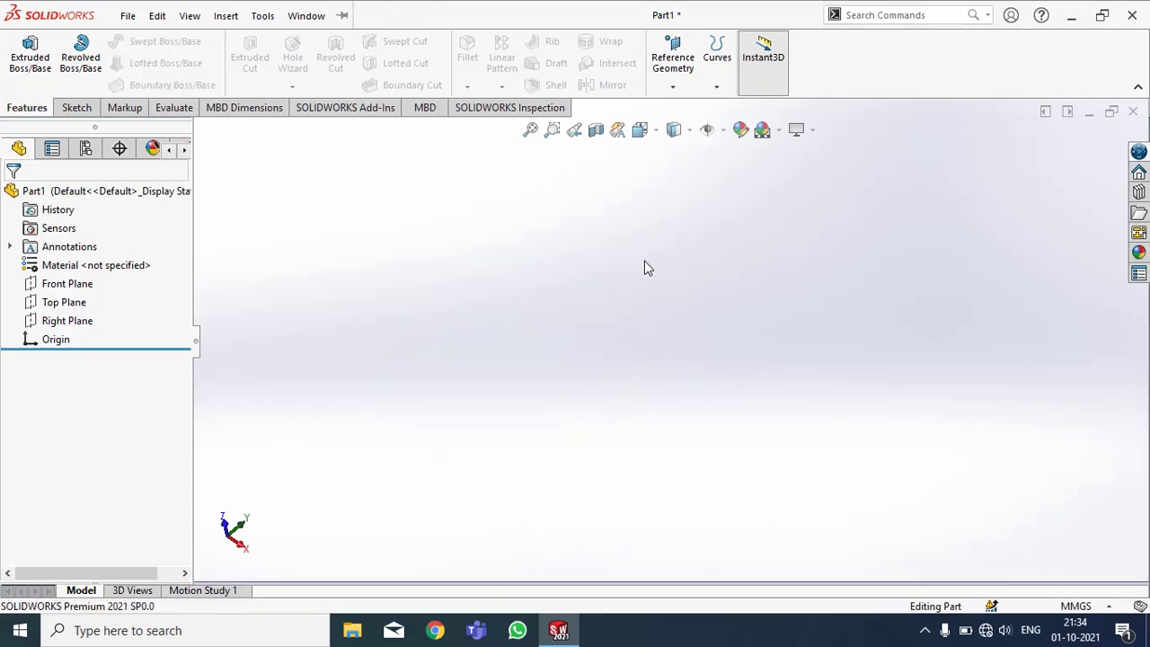
Step: Sketch a three-point spline on the Front Plane that dips below the origin, then exit the sketch
{"action": "right_click", "coordinate": [67, 292]}
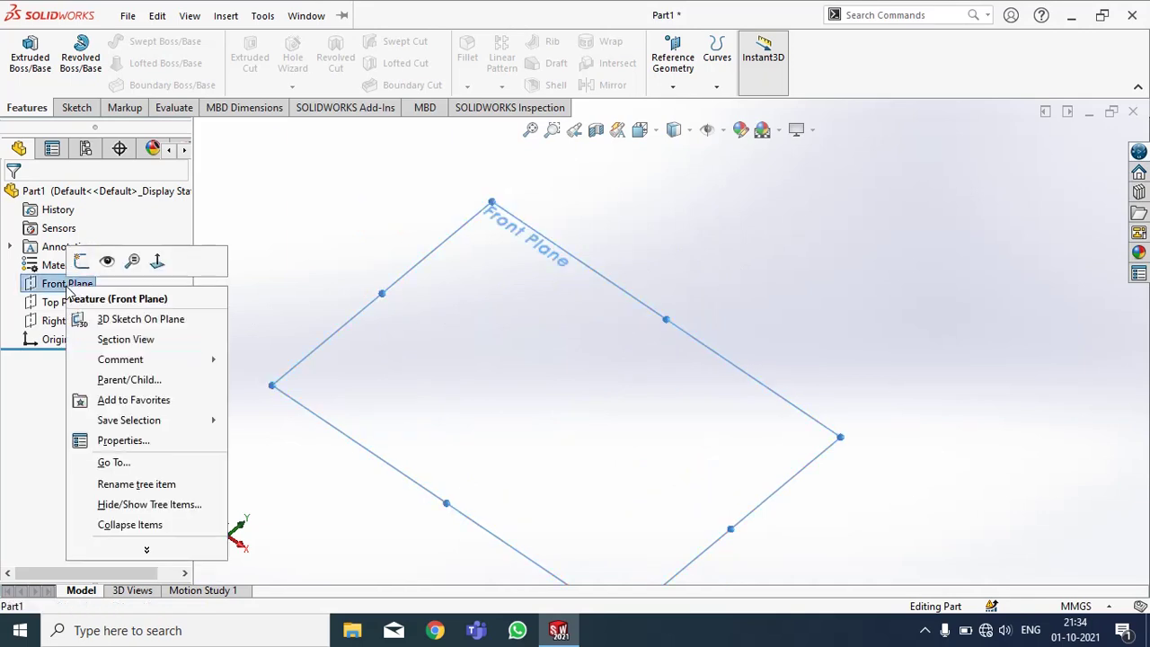
{"action": "left_click", "coordinate": [80, 262]}
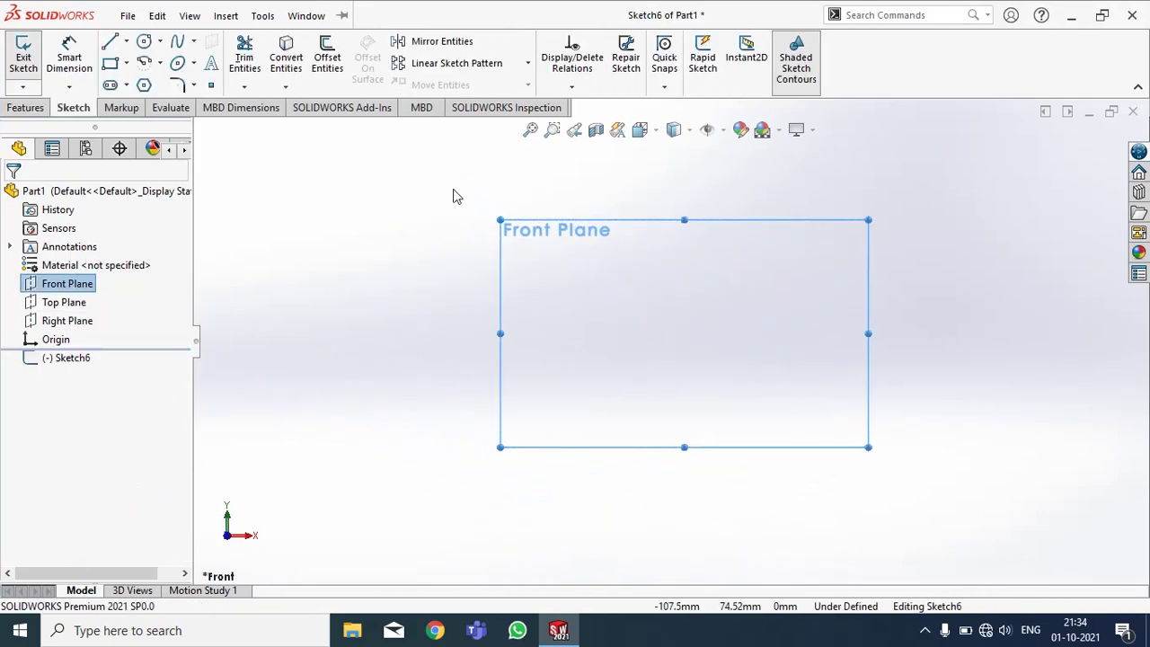
{"action": "left_click", "coordinate": [177, 42]}
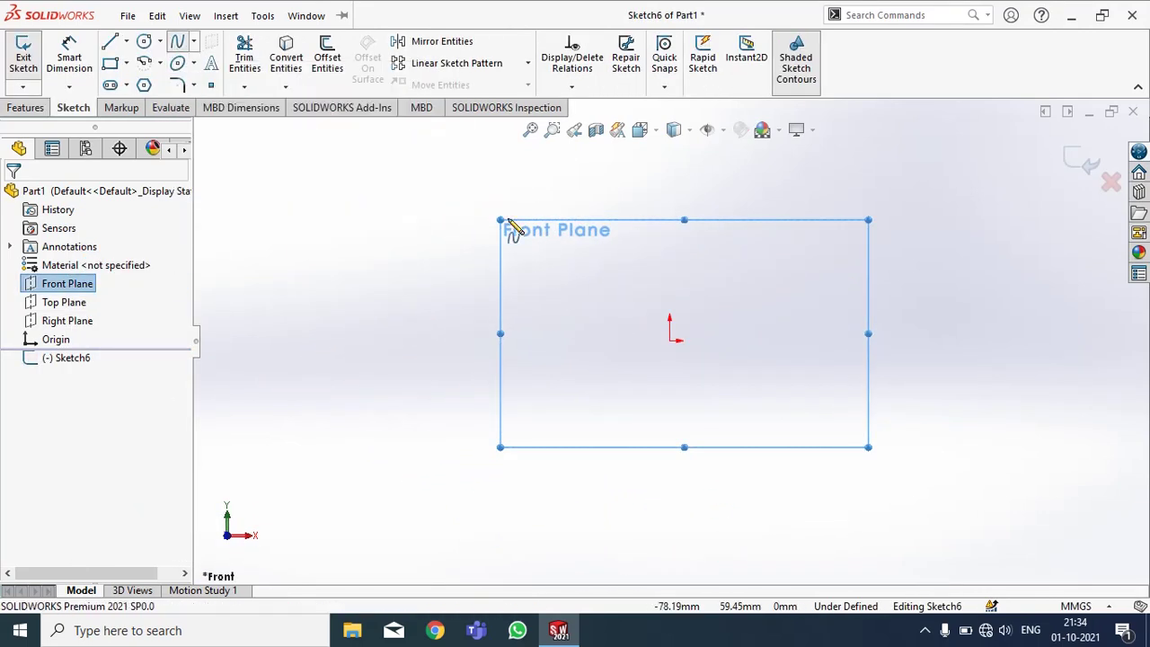
{"action": "left_click", "coordinate": [560, 261]}
{"action": "left_click", "coordinate": [660, 374]}
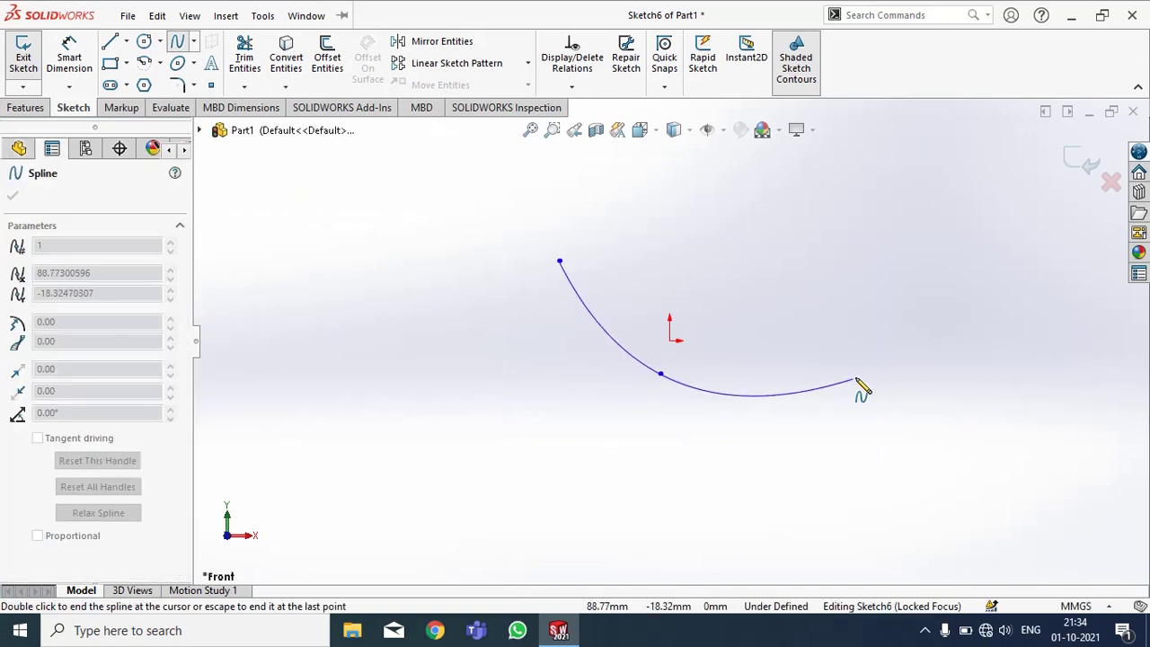
{"action": "double_click", "coordinate": [876, 338]}
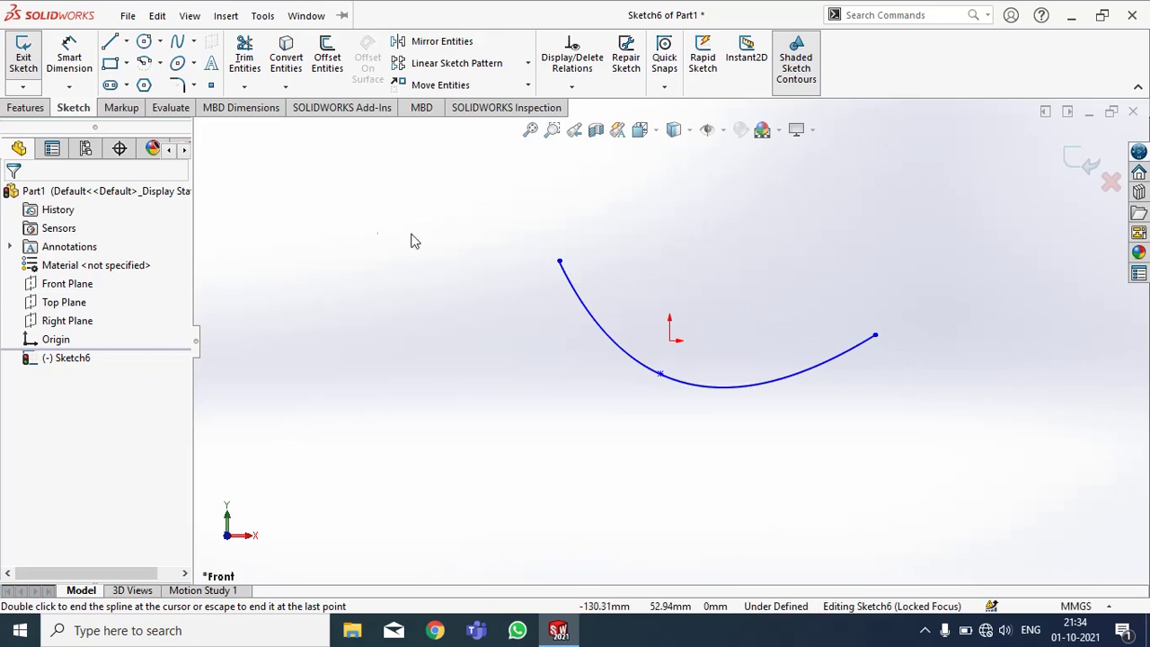
{"action": "left_click", "coordinate": [1078, 162]}
Step: Sketch an ellipse on the Right Plane, centred on the vertical line
{"action": "right_click", "coordinate": [84, 321]}
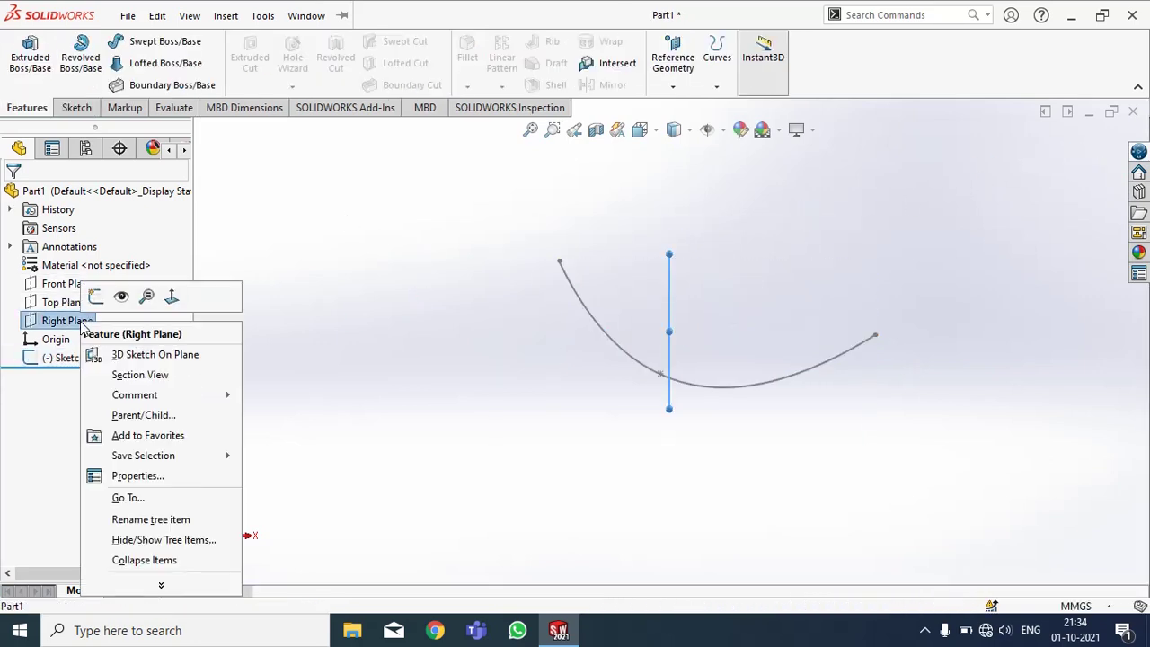
{"action": "left_click", "coordinate": [98, 306]}
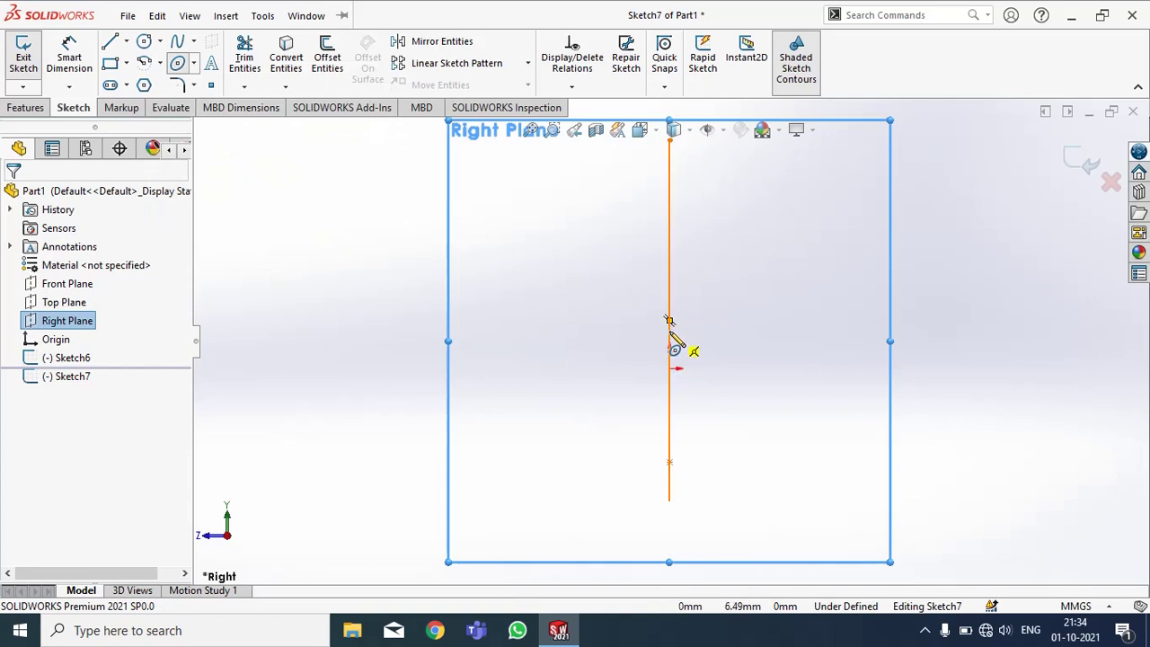
{"action": "left_click", "coordinate": [670, 320]}
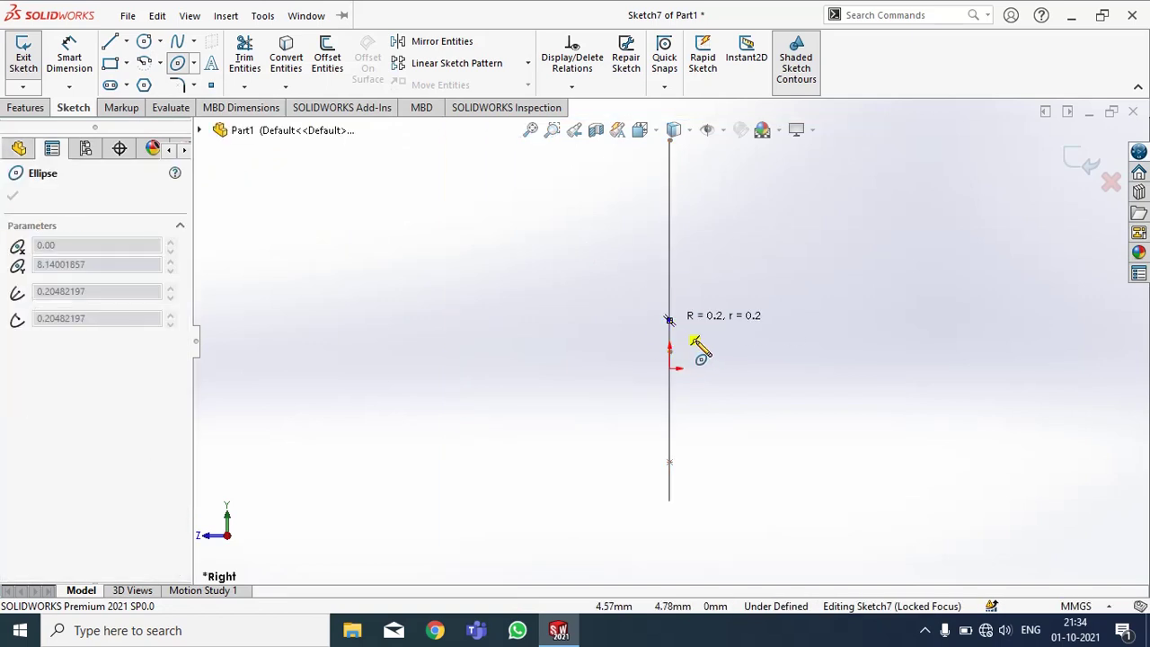
{"action": "left_click", "coordinate": [743, 340]}
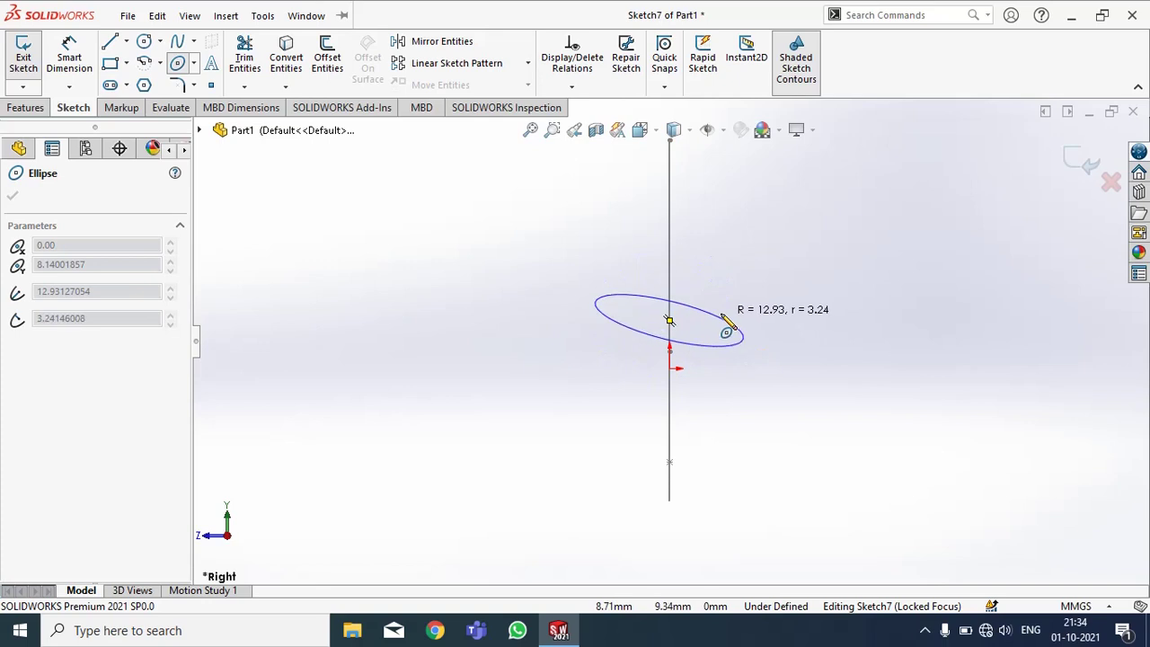
{"action": "left_click", "coordinate": [723, 319]}
{"action": "right_click", "coordinate": [766, 311]}
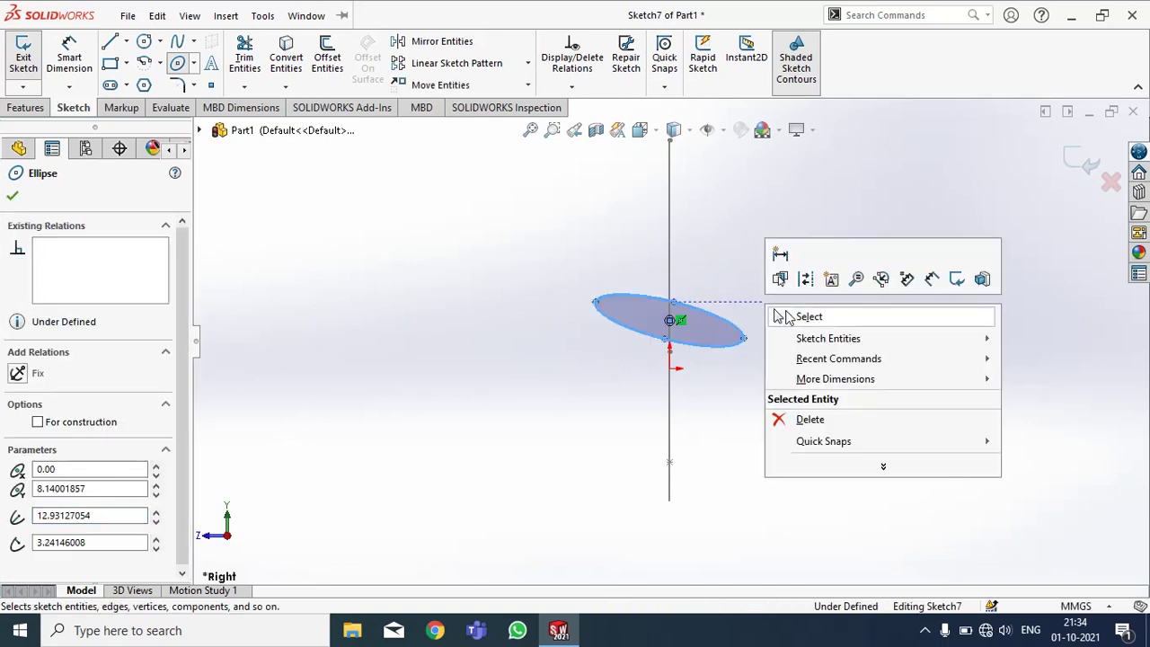
{"action": "left_click", "coordinate": [791, 314]}
Step: Pierce the ellipse centre onto the spline, undoing the over-defining relation
{"action": "middle_click_drag", "start_coordinate": [727, 403], "coordinate": [458, 300]}
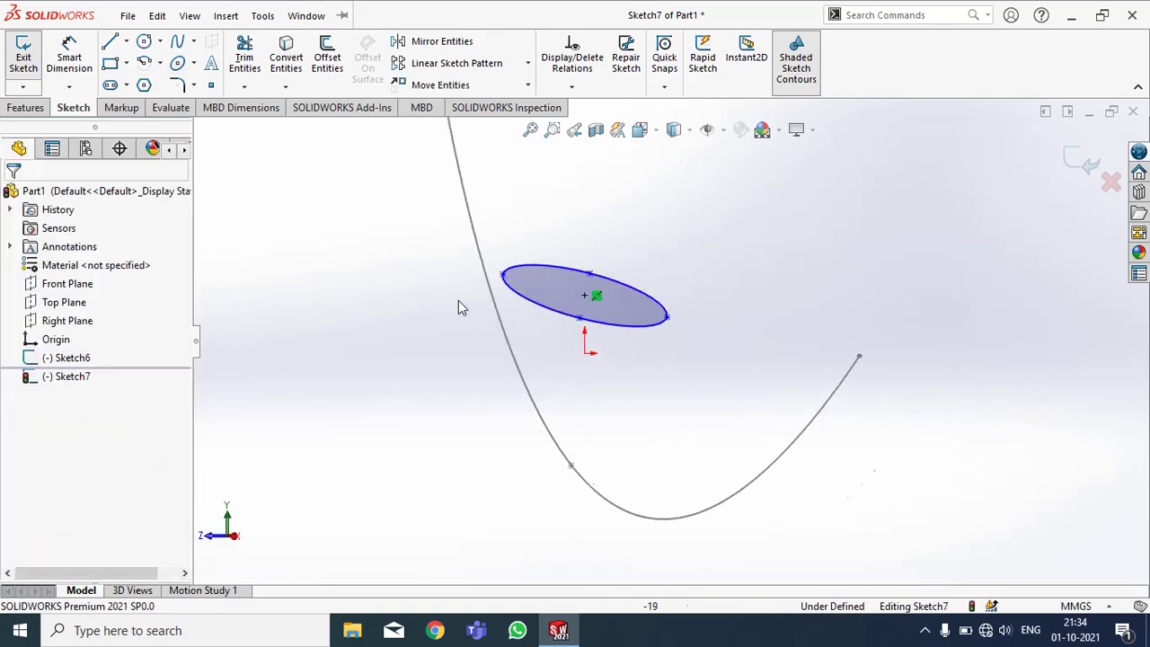
{"action": "scroll", "coordinate": [458, 300], "scroll_direction": "down", "scroll_amount": 5}
{"action": "middle_click_drag", "start_coordinate": [616, 319], "coordinate": [667, 352]}
{"action": "scroll", "coordinate": [667, 352], "scroll_direction": "up", "scroll_amount": 2}
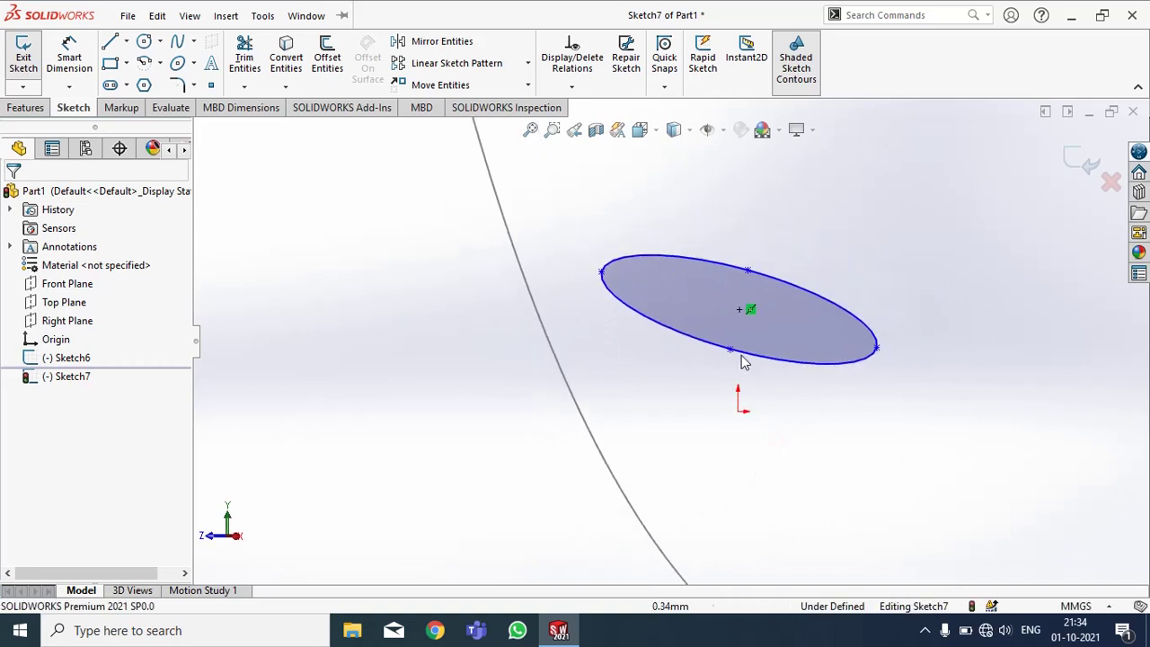
{"action": "left_click", "coordinate": [741, 312]}
{"action": "scroll", "coordinate": [790, 441], "scroll_direction": "up", "scroll_amount": 3}
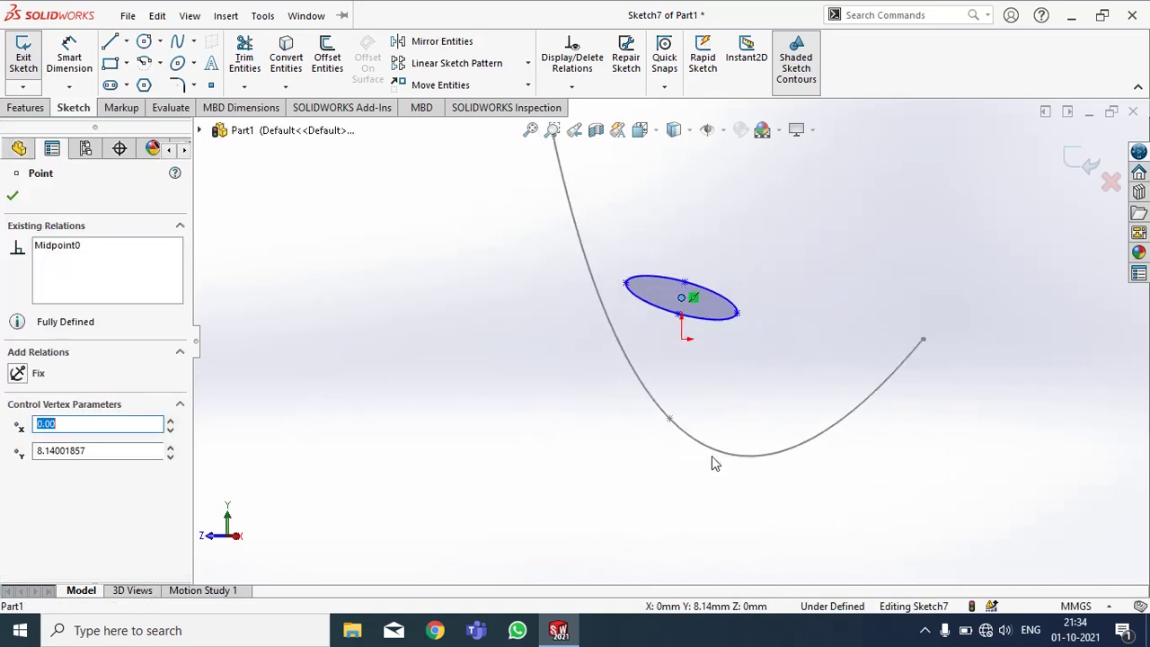
{"action": "left_click", "coordinate": [745, 452], "text": "ctrl"}
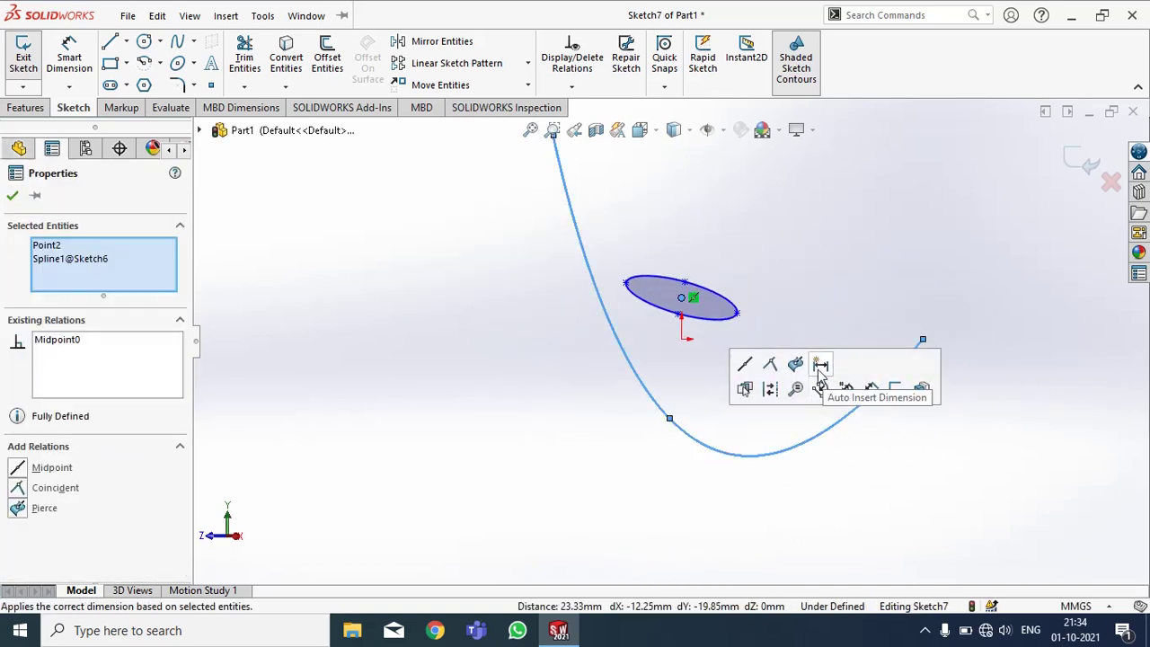
{"action": "left_click", "coordinate": [794, 366]}
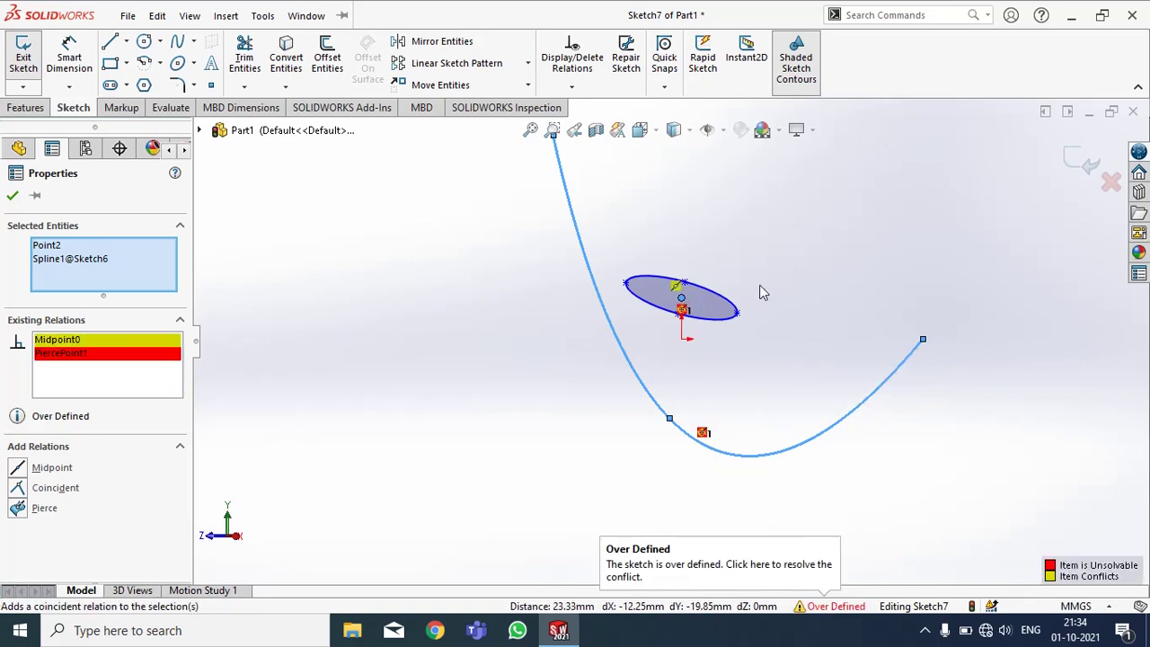
{"action": "left_click", "coordinate": [809, 274]}
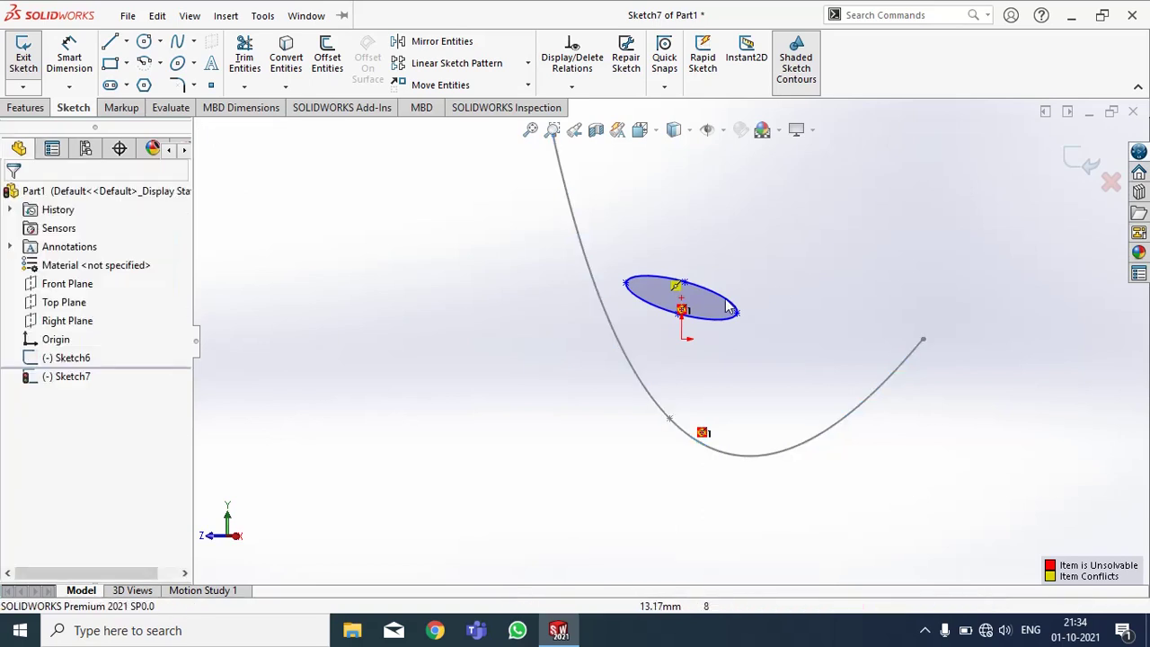
{"action": "scroll", "coordinate": [666, 297], "scroll_direction": "down", "scroll_amount": 3}
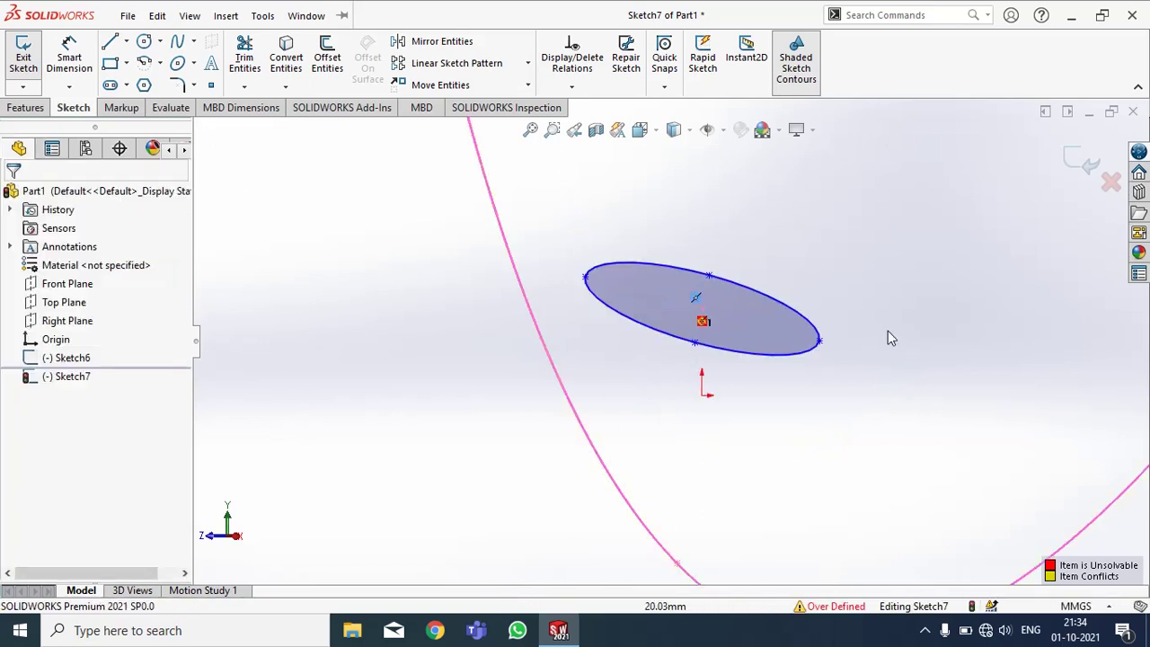
{"action": "key", "text": "ctrl+z"}
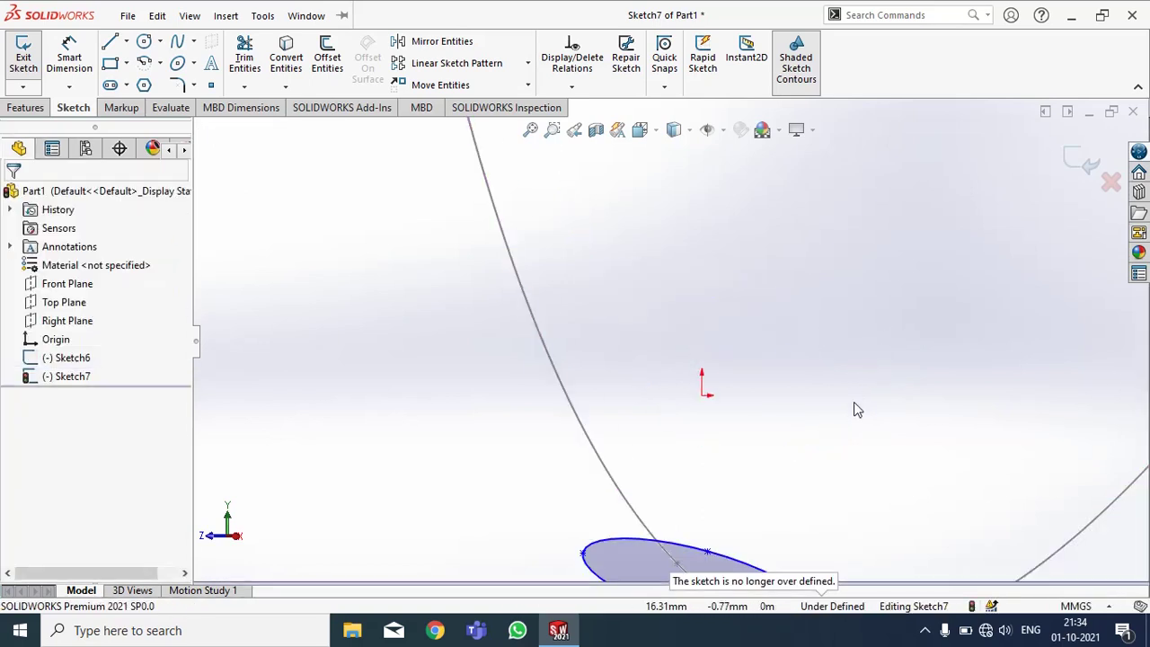
Step: Zoom out to see the whole spline and switch to the Features commands
{"action": "scroll", "coordinate": [806, 487], "scroll_direction": "up", "scroll_amount": 2}
{"action": "scroll", "coordinate": [806, 487], "scroll_direction": "up", "scroll_amount": 1}
{"action": "scroll", "coordinate": [711, 488], "scroll_direction": "down", "scroll_amount": 2}
{"action": "scroll", "coordinate": [681, 424], "scroll_direction": "down", "scroll_amount": 3}
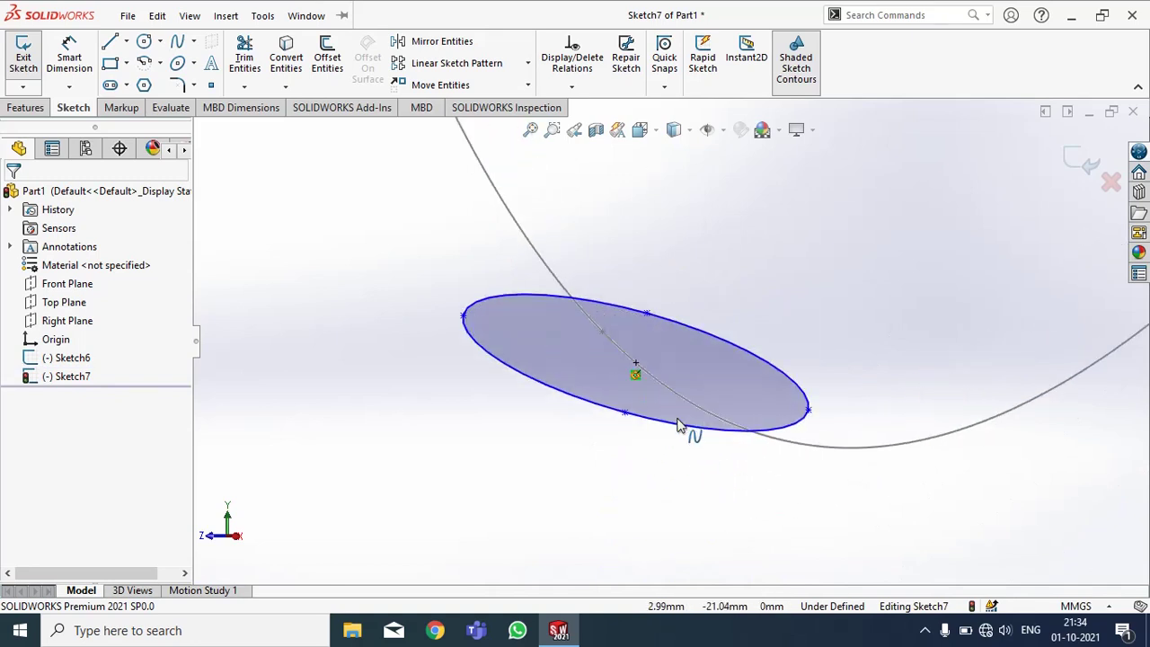
{"action": "scroll", "coordinate": [922, 356], "scroll_direction": "up", "scroll_amount": 1}
{"action": "scroll", "coordinate": [922, 356], "scroll_direction": "up", "scroll_amount": 3}
{"action": "scroll", "coordinate": [893, 278], "scroll_direction": "up", "scroll_amount": 1}
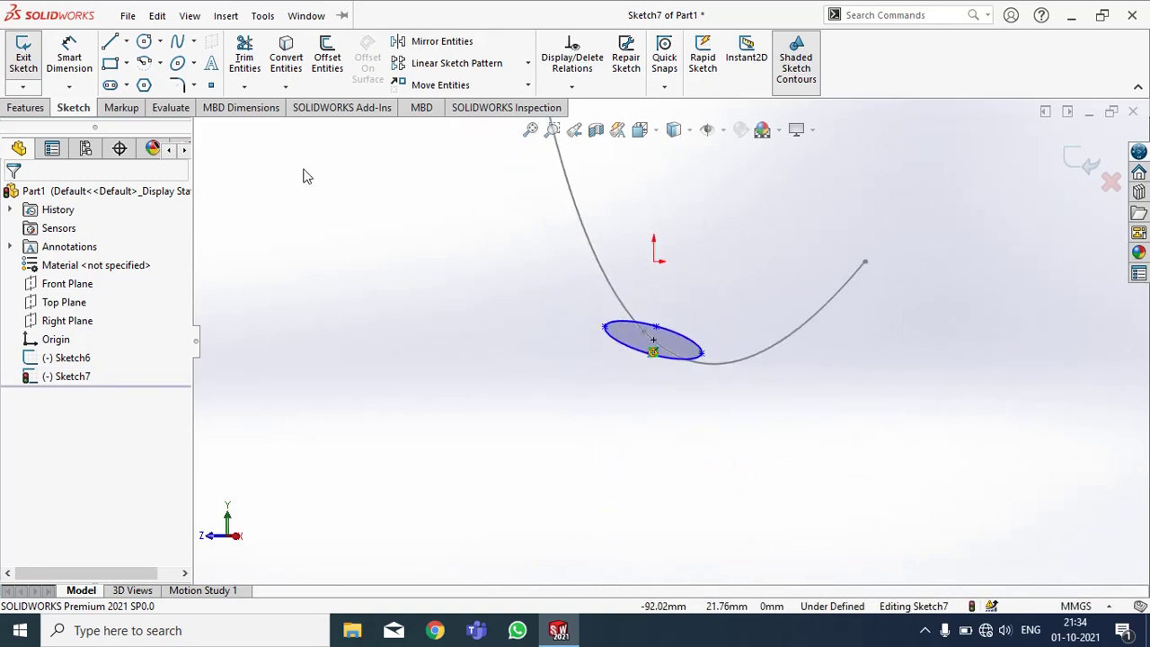
{"action": "left_click", "coordinate": [13, 109]}
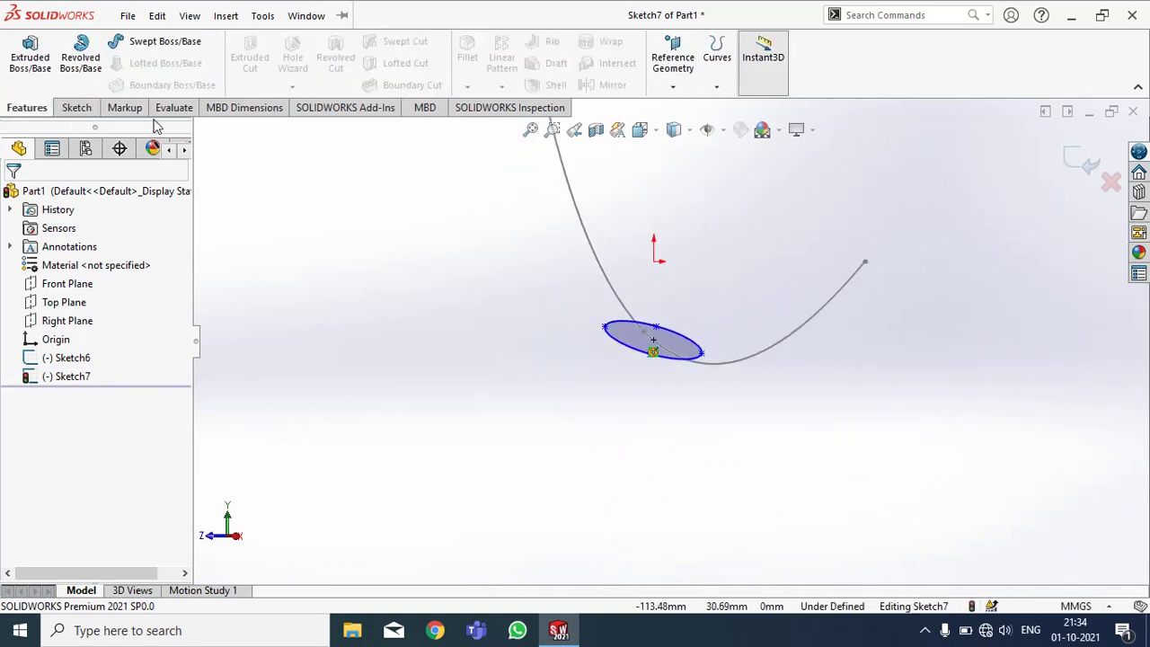
Step: Sweep the Sketch7 ellipse along the Sketch6 curve in both directions
{"action": "left_click", "coordinate": [174, 47]}
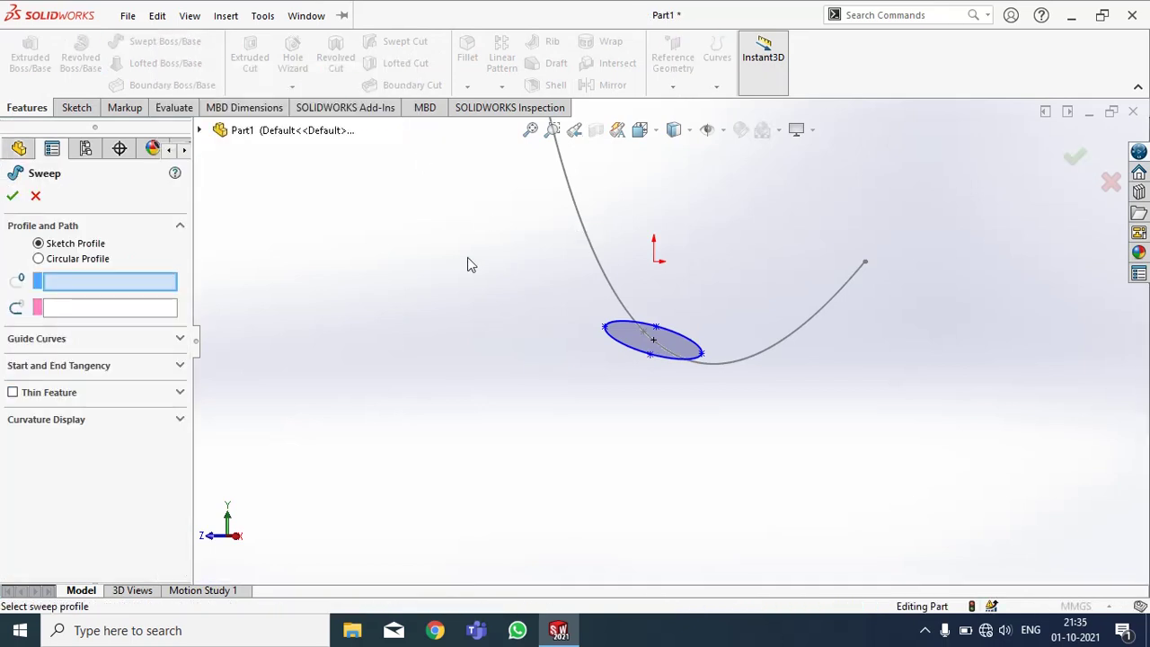
{"action": "left_click", "coordinate": [616, 339]}
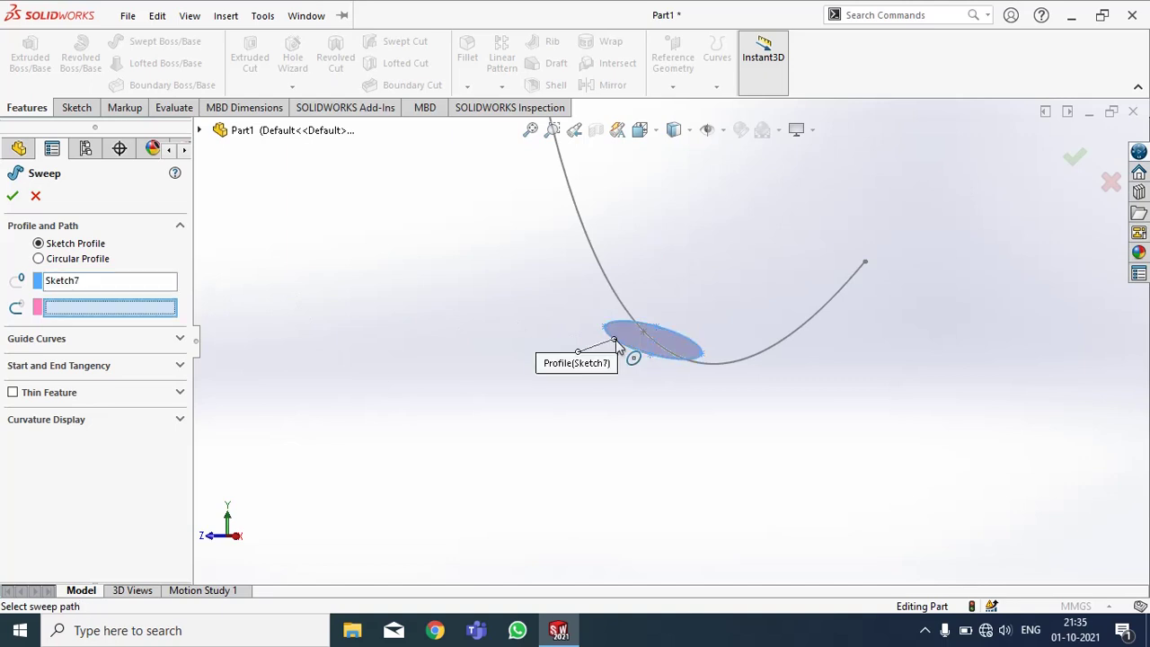
{"action": "left_click", "coordinate": [607, 278]}
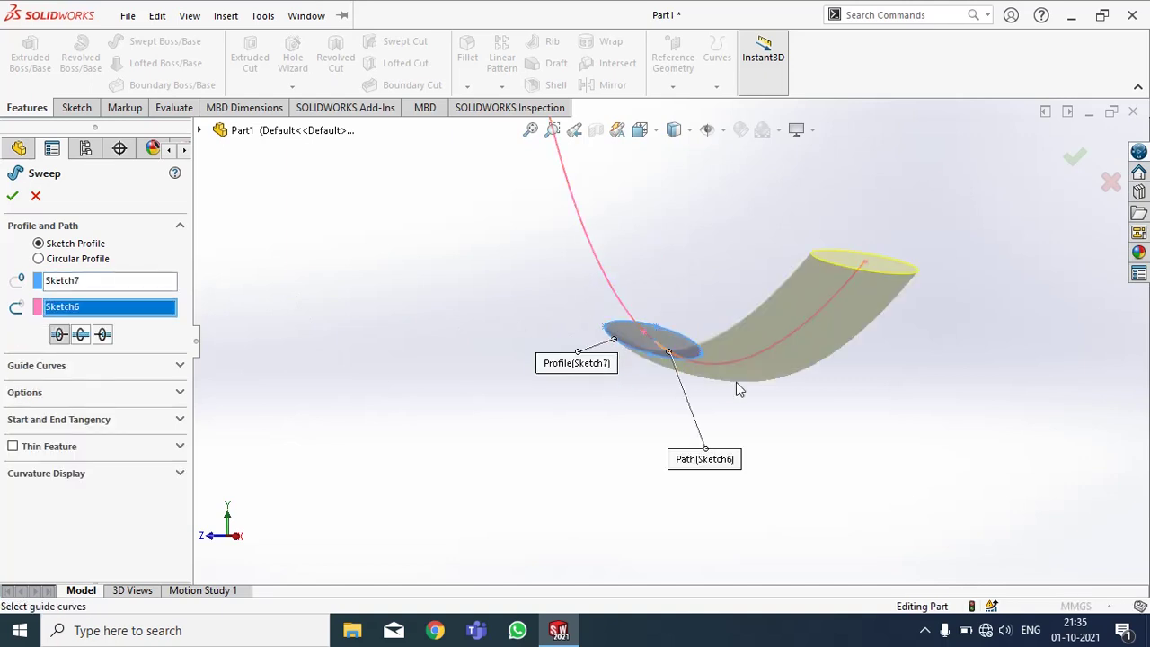
{"action": "mouse_move", "coordinate": [787, 437]}
{"action": "middle_mouse_down"}
{"action": "mouse_move", "coordinate": [855, 455]}
{"action": "mouse_move", "coordinate": [881, 488]}
{"action": "middle_mouse_up"}
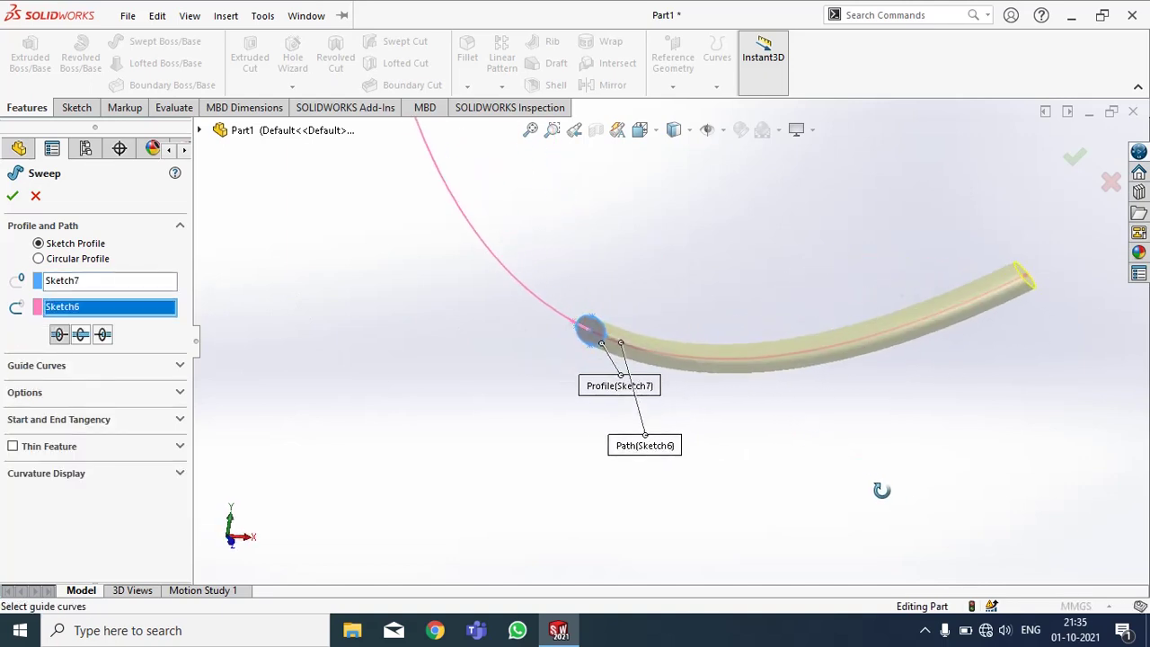
{"action": "left_click", "coordinate": [81, 335]}
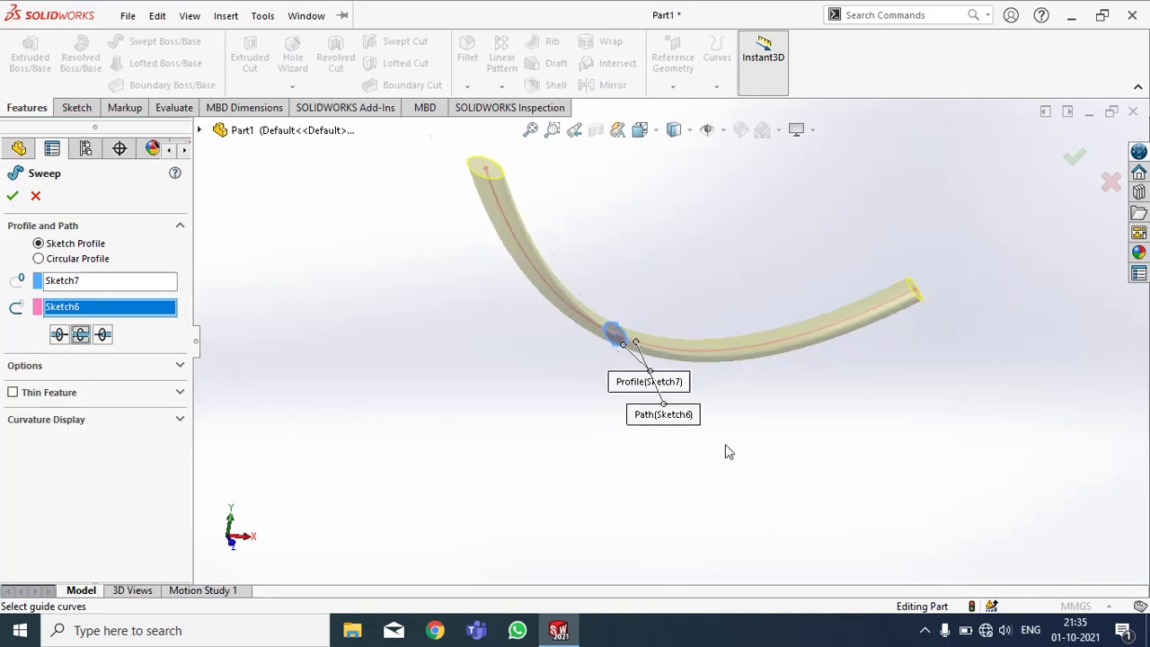
{"action": "scroll", "coordinate": [694, 314], "scroll_direction": "down", "scroll_amount": 3}
{"action": "middle_click_drag", "start_coordinate": [735, 336], "coordinate": [707, 330]}
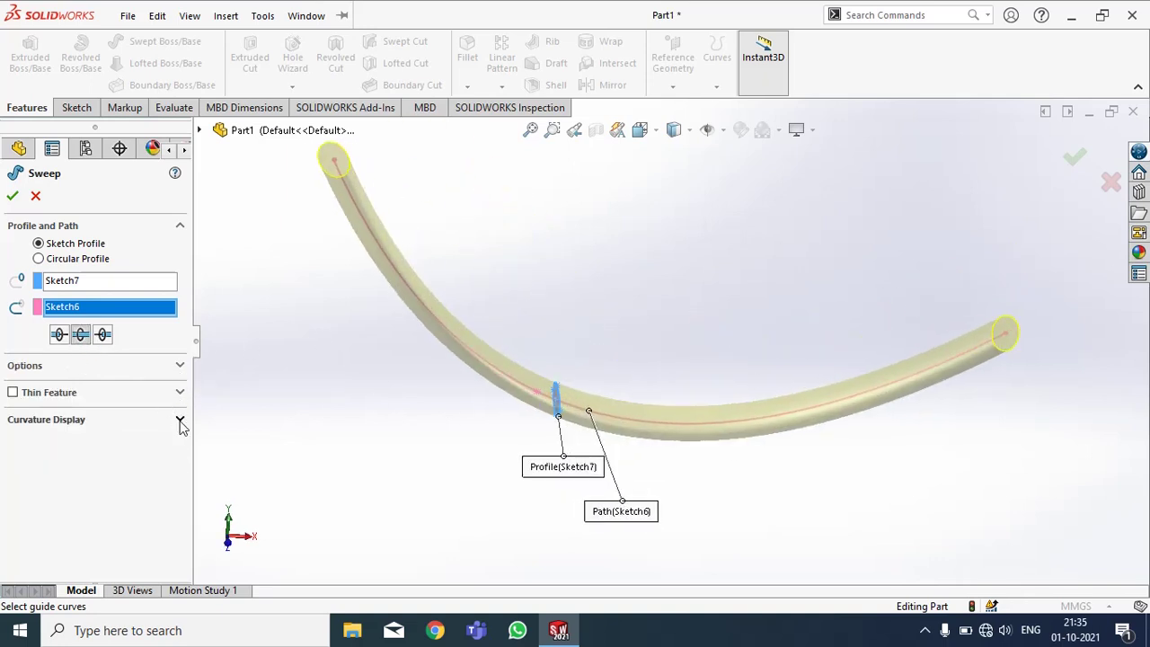
Step: Set the profile twist to Specify Twist Value, measured in Degrees
{"action": "left_click", "coordinate": [180, 365]}
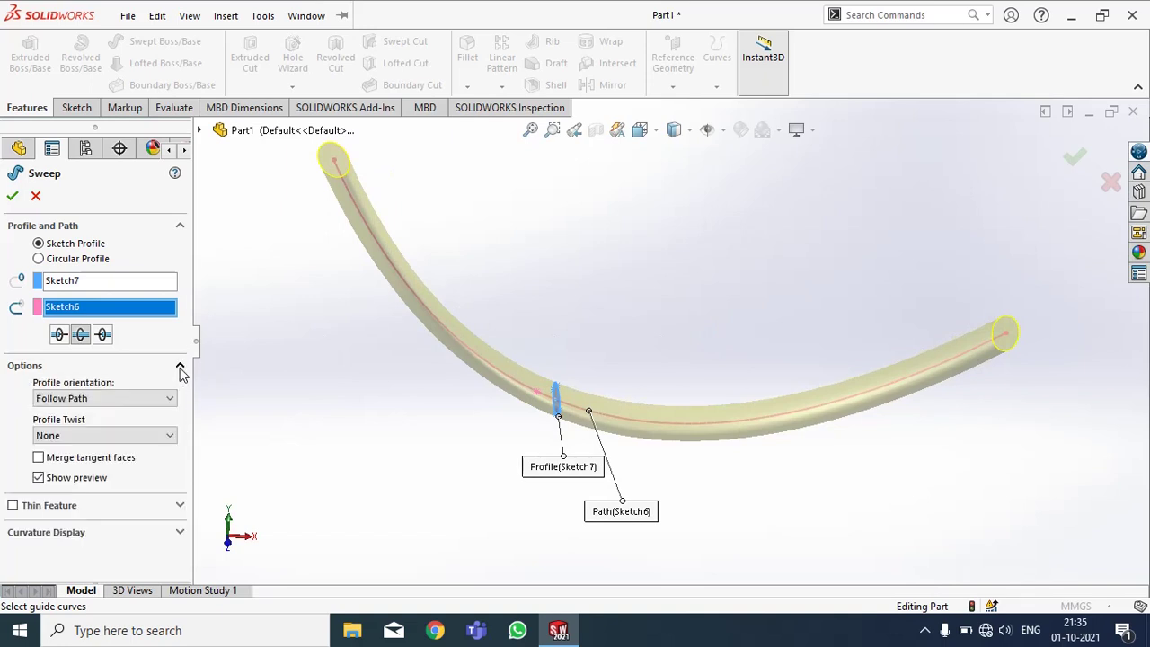
{"action": "left_click", "coordinate": [168, 436]}
{"action": "left_click", "coordinate": [126, 462]}
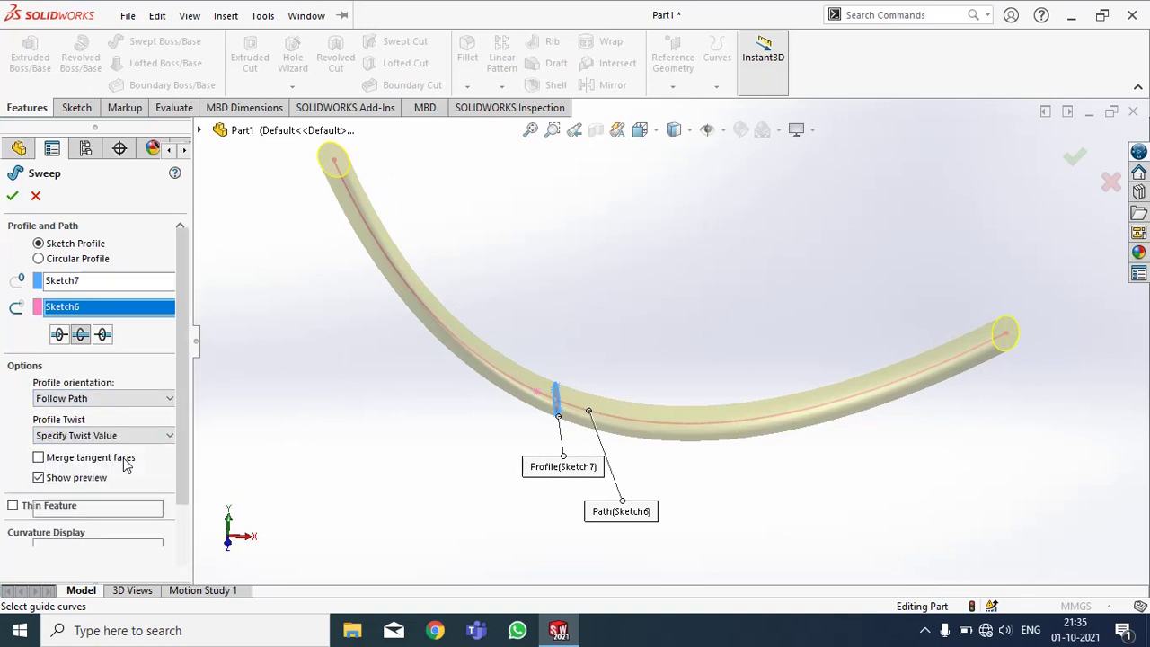
{"action": "scroll", "coordinate": [183, 440], "scroll_direction": "down", "scroll_amount": 1}
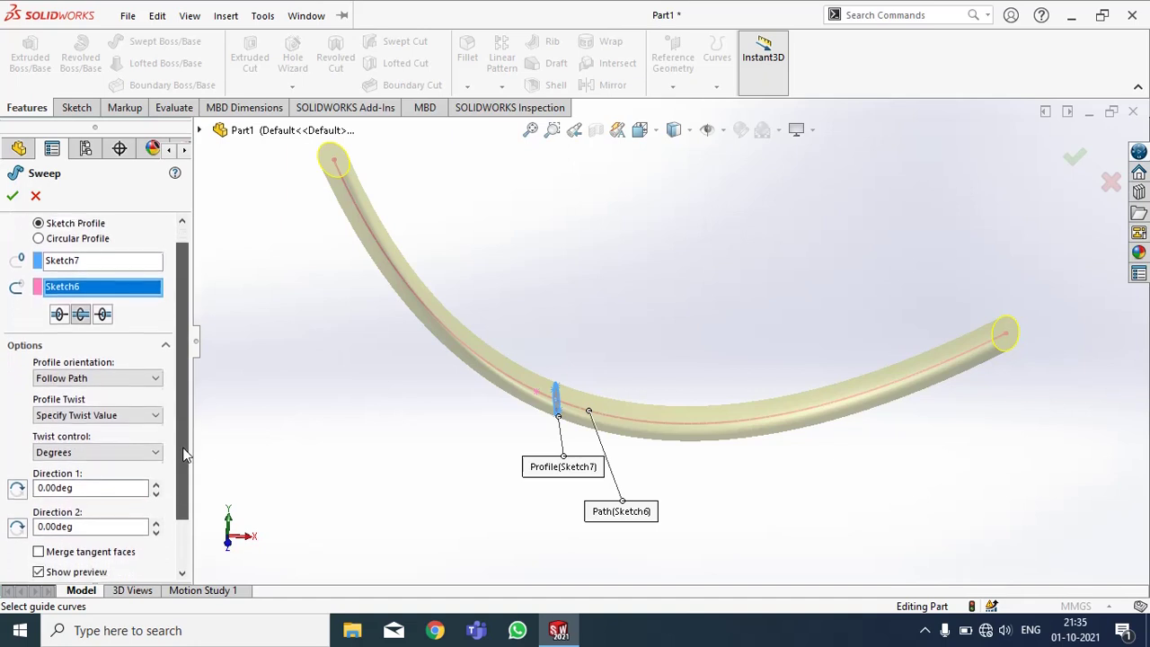
{"action": "left_click", "coordinate": [140, 407]}
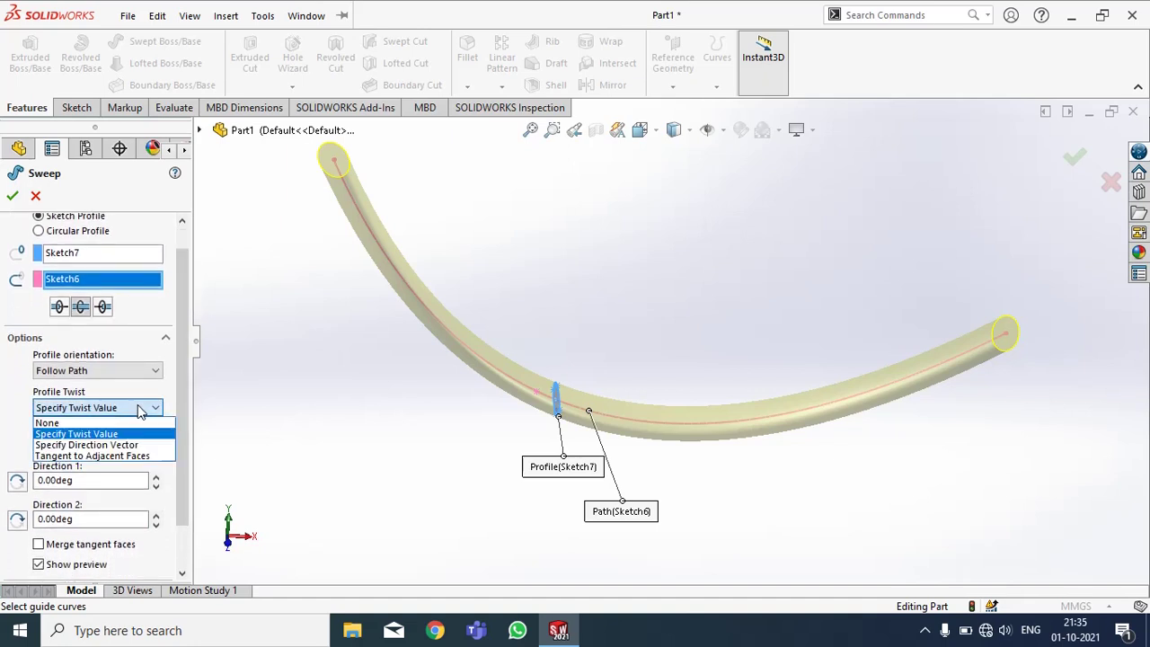
{"action": "left_click", "coordinate": [190, 394]}
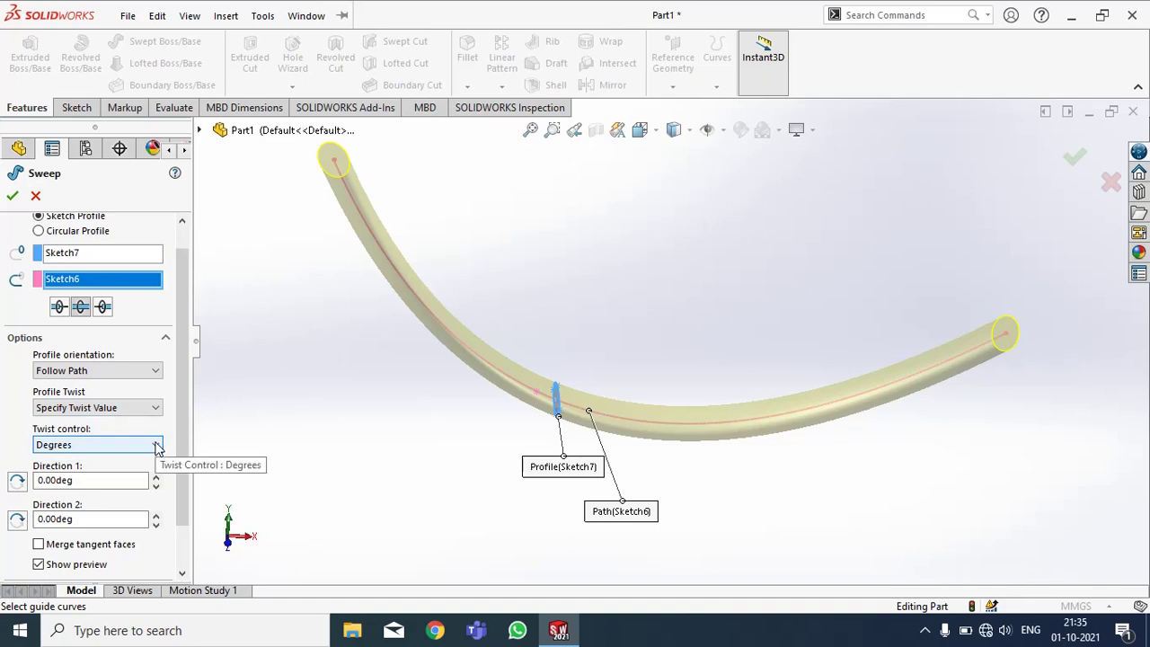
{"action": "left_click", "coordinate": [157, 447]}
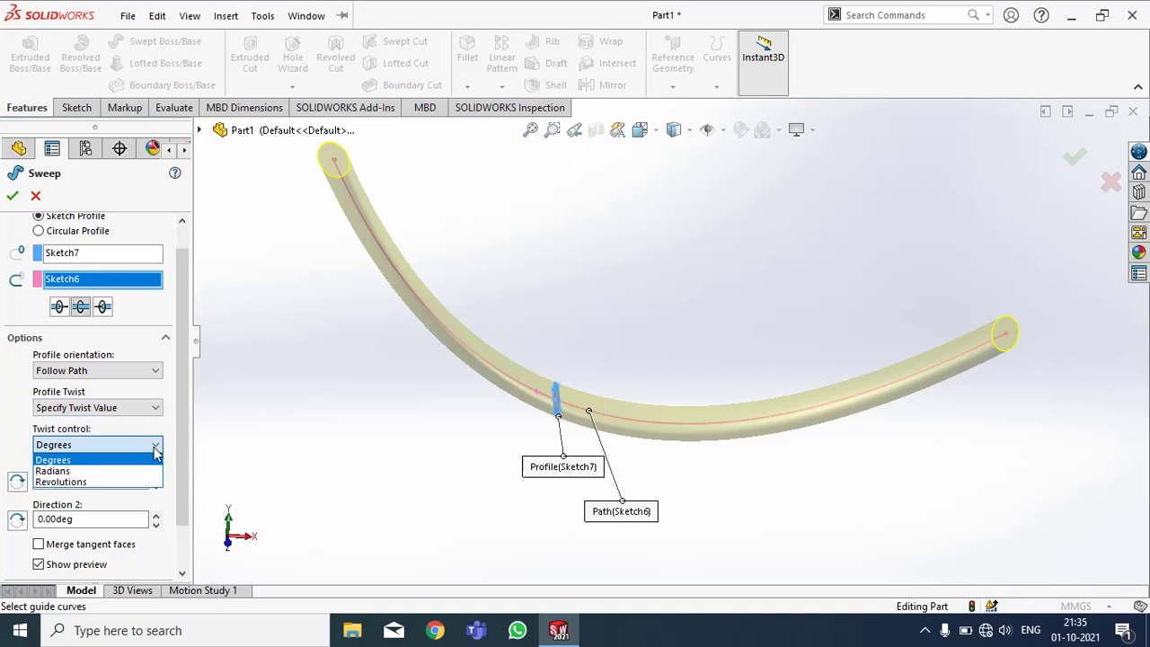
{"action": "left_click", "coordinate": [173, 435]}
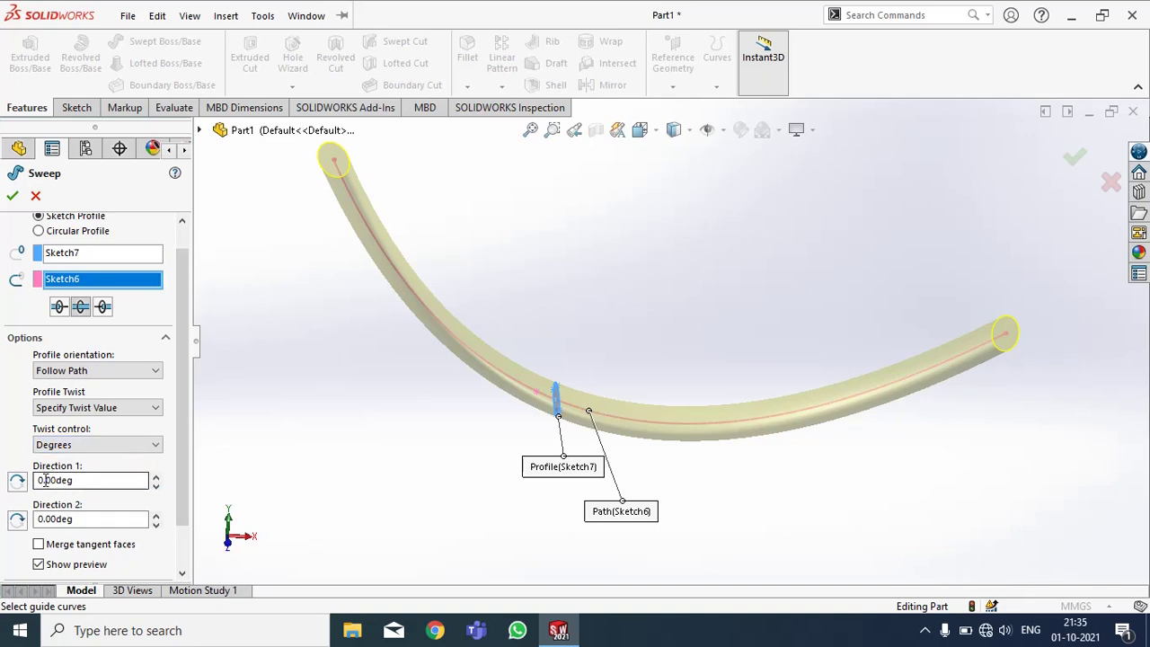
Step: Enter 45° twist for Direction 1 and Direction 2, then orbit to check the twisted tube
{"action": "left_click", "coordinate": [49, 481]}
{"action": "key", "text": "BackSpace"}
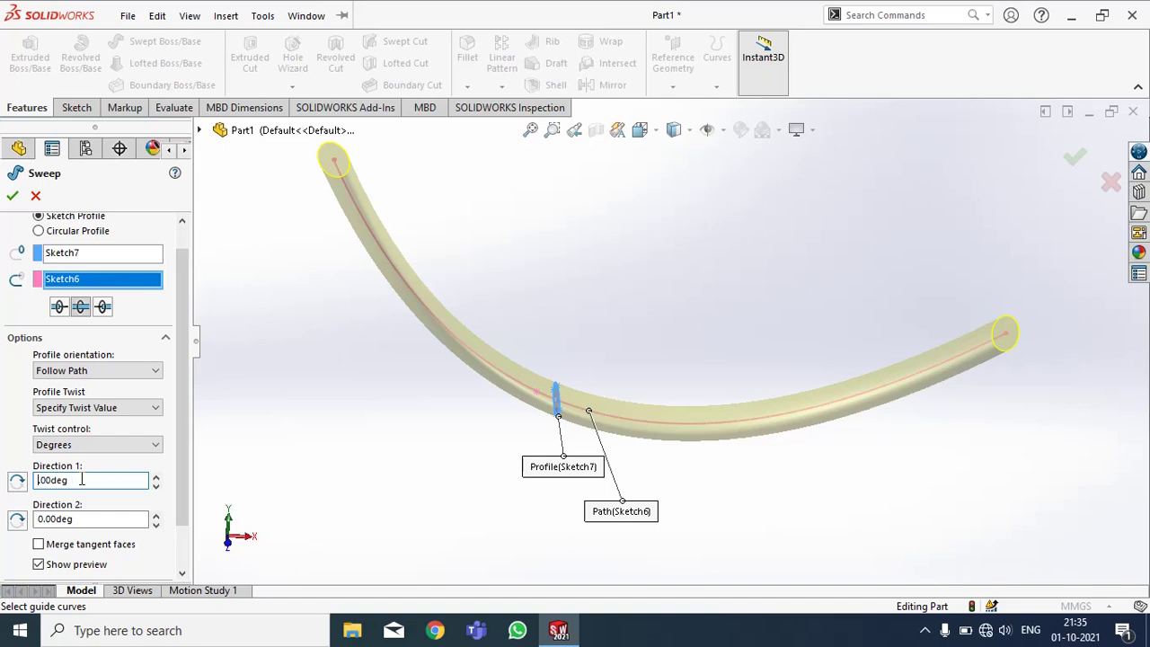
{"action": "type", "text": "45"}
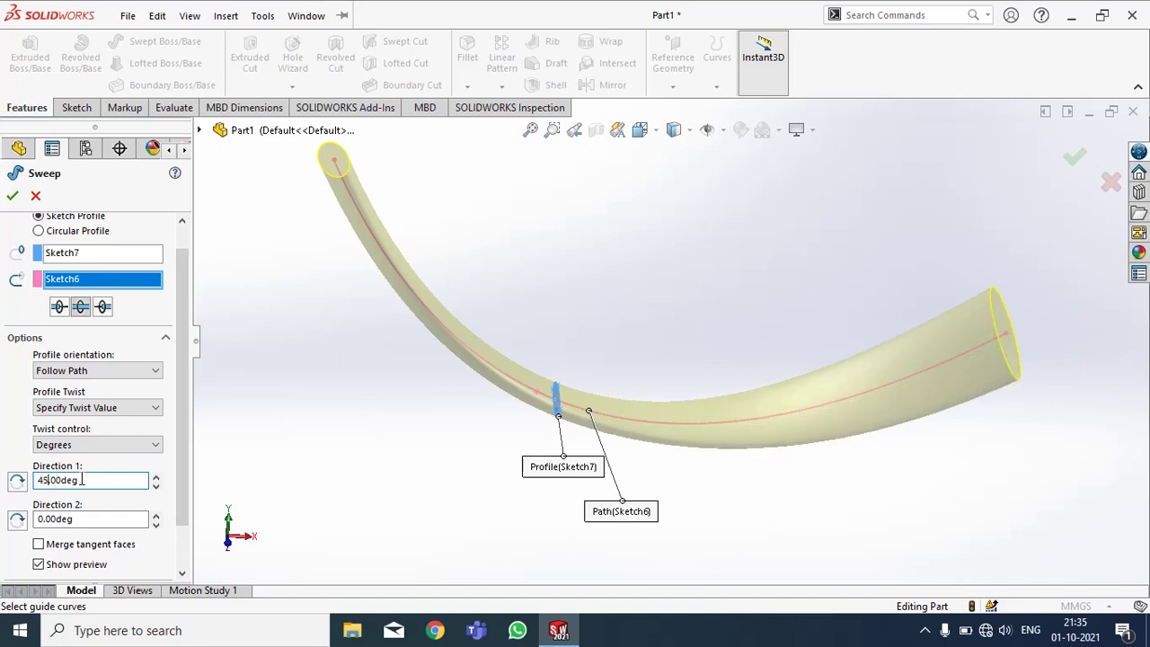
{"action": "mouse_move", "coordinate": [783, 534]}
{"action": "middle_mouse_down"}
{"action": "mouse_move", "coordinate": [894, 524]}
{"action": "mouse_move", "coordinate": [866, 519]}
{"action": "middle_mouse_up"}
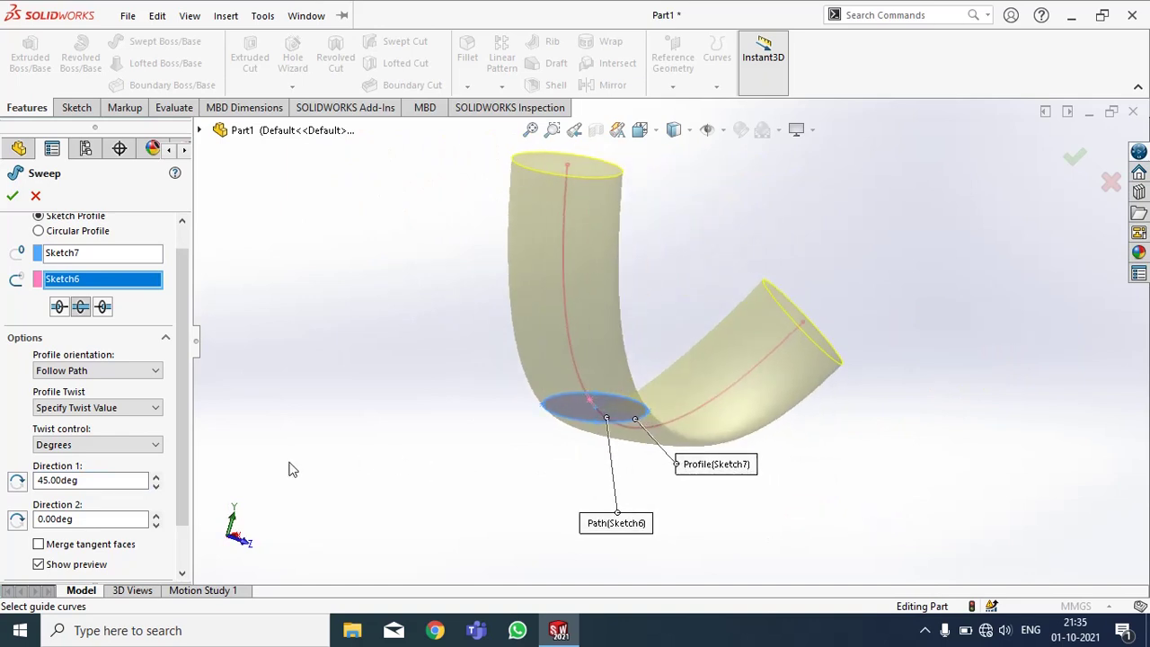
{"action": "left_click", "coordinate": [55, 518]}
{"action": "key", "text": "BackSpace"}
{"action": "type", "text": "45"}
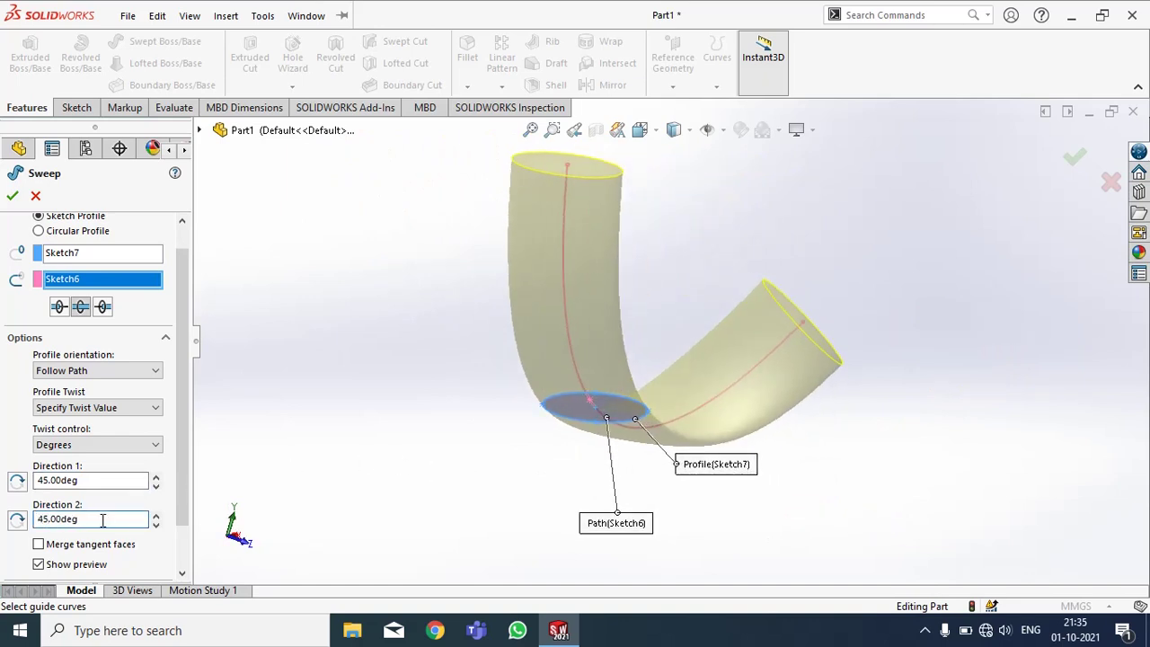
{"action": "key", "text": "Return"}
{"action": "mouse_move", "coordinate": [904, 436]}
{"action": "middle_mouse_down"}
{"action": "mouse_move", "coordinate": [916, 480]}
{"action": "mouse_move", "coordinate": [813, 518]}
{"action": "middle_mouse_up"}
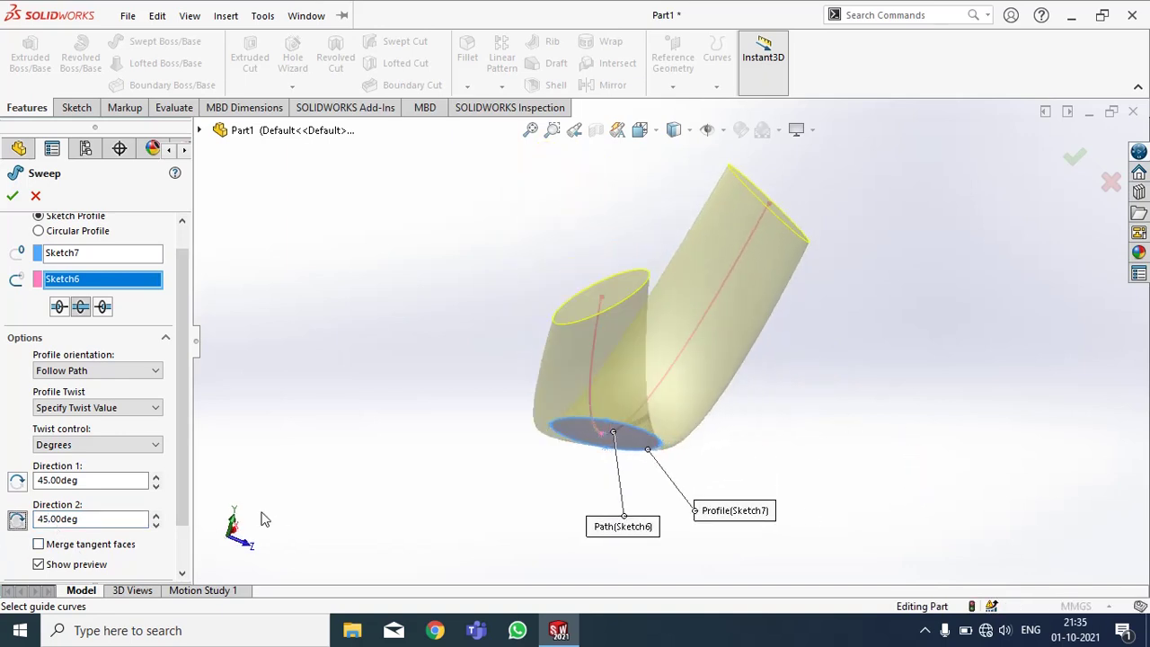
{"action": "mouse_move", "coordinate": [437, 491]}
{"action": "middle_mouse_down"}
{"action": "mouse_move", "coordinate": [447, 488]}
{"action": "mouse_move", "coordinate": [411, 473]}
{"action": "middle_mouse_up"}
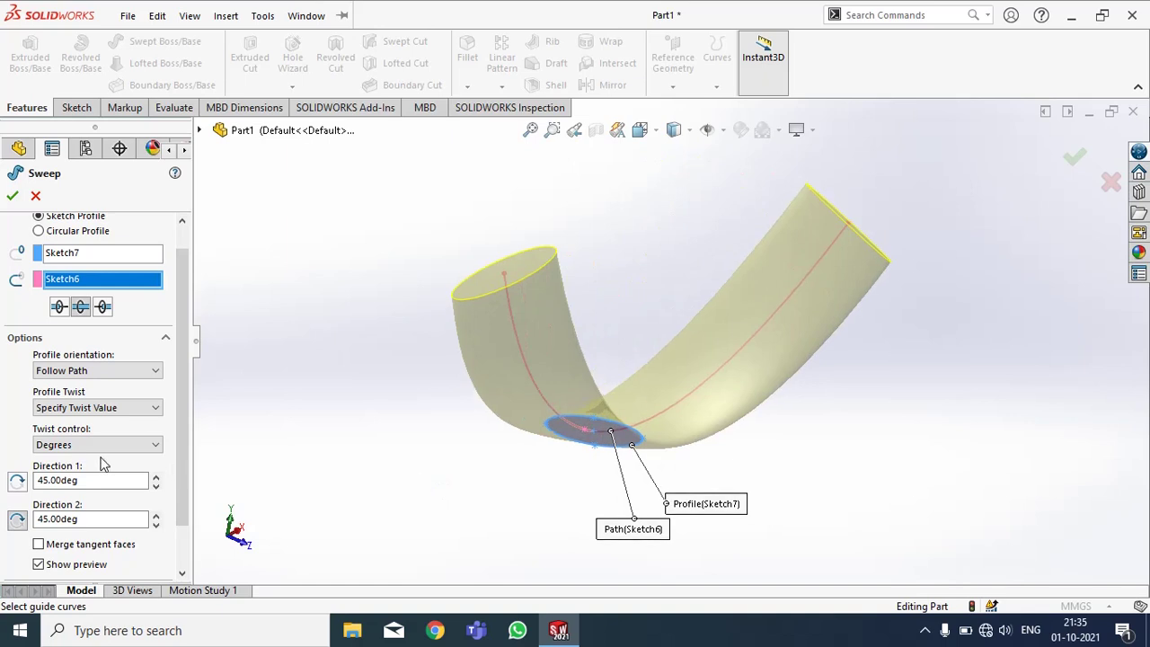
{"action": "scroll", "coordinate": [166, 526], "scroll_direction": "down", "scroll_amount": 1}
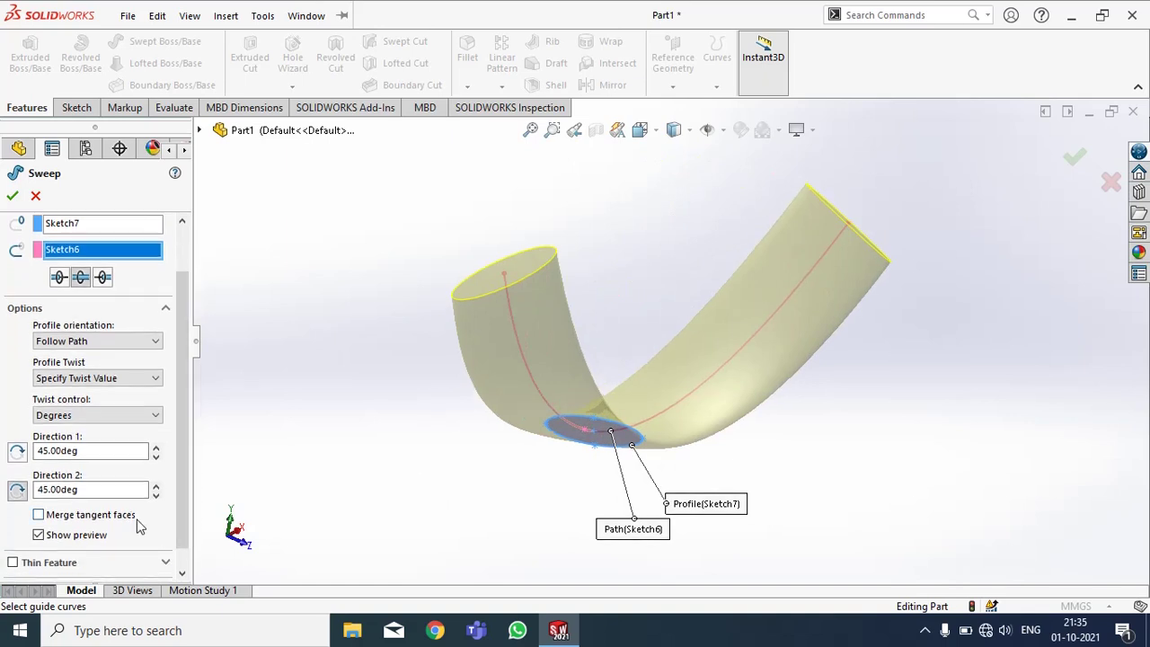
{"action": "left_click", "coordinate": [154, 416]}
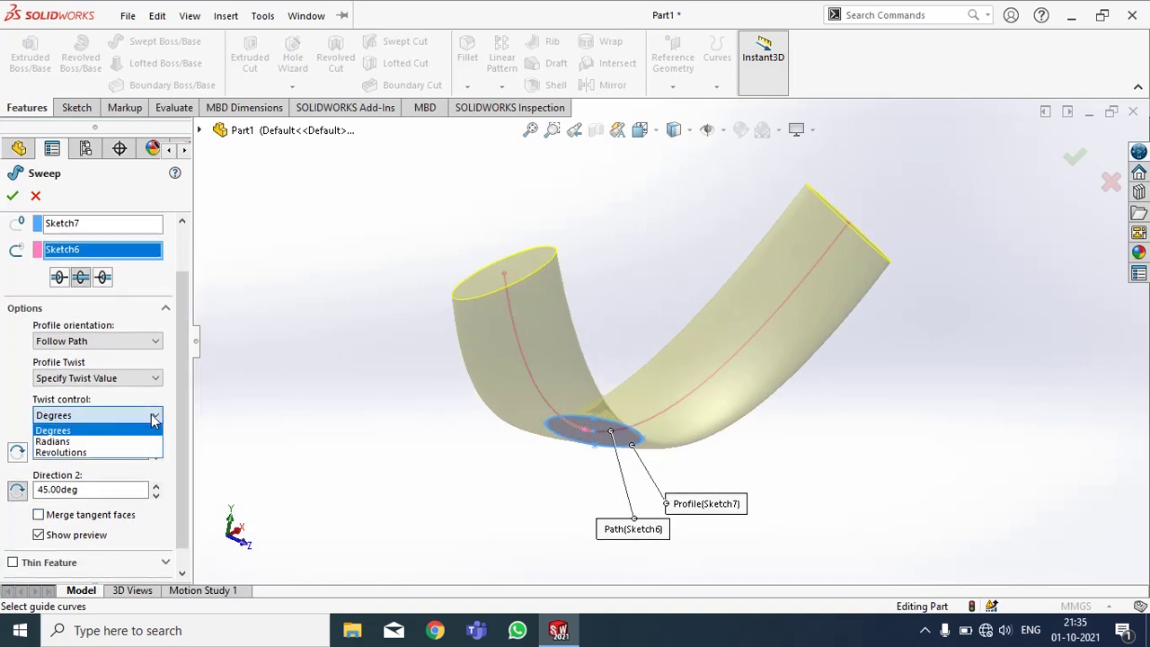
Step: Switch twist control to Revolutions and preview 5 revolutions in Direction 1
{"action": "left_click", "coordinate": [126, 456]}
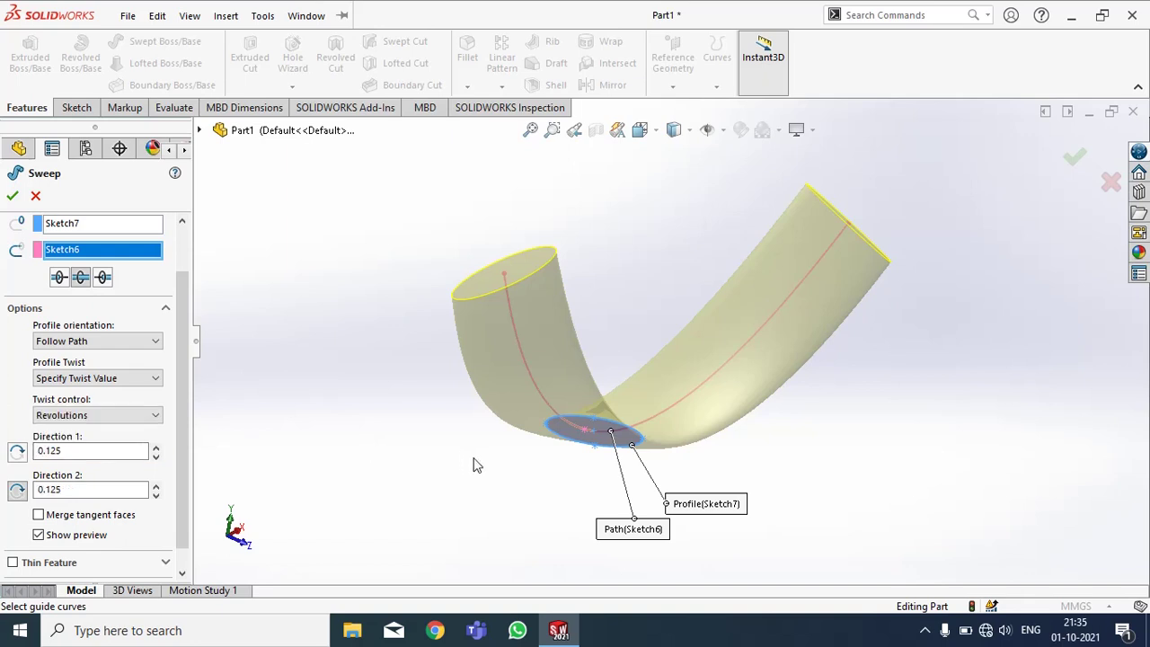
{"action": "left_click", "coordinate": [105, 453]}
{"action": "double_click", "coordinate": [57, 453]}
{"action": "type", "text": "5"}
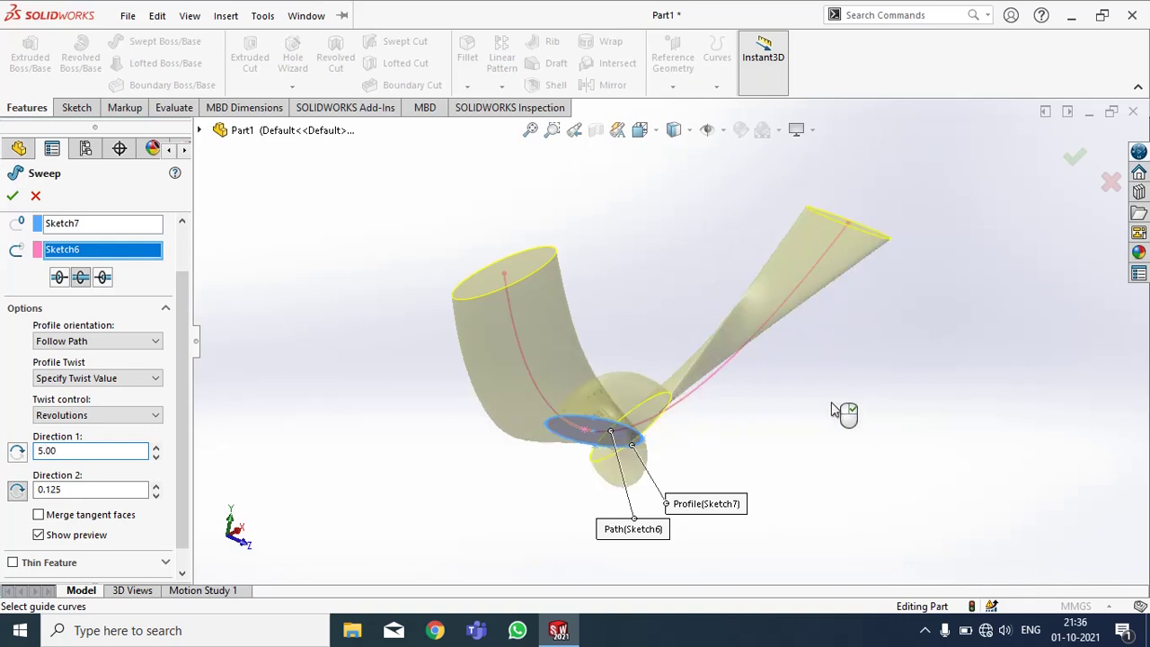
{"action": "mouse_move", "coordinate": [852, 413]}
{"action": "middle_mouse_down"}
{"action": "mouse_move", "coordinate": [734, 408]}
{"action": "mouse_move", "coordinate": [903, 420]}
{"action": "mouse_move", "coordinate": [948, 437]}
{"action": "mouse_move", "coordinate": [804, 453]}
{"action": "mouse_move", "coordinate": [855, 392]}
{"action": "mouse_move", "coordinate": [818, 388]}
{"action": "middle_mouse_up"}
Step: Change Direction 1 to 2 revolutions, keeping 0.125 in Direction 2, and build the sweep
{"action": "left_click_drag", "start_coordinate": [58, 451], "coordinate": [25, 454]}
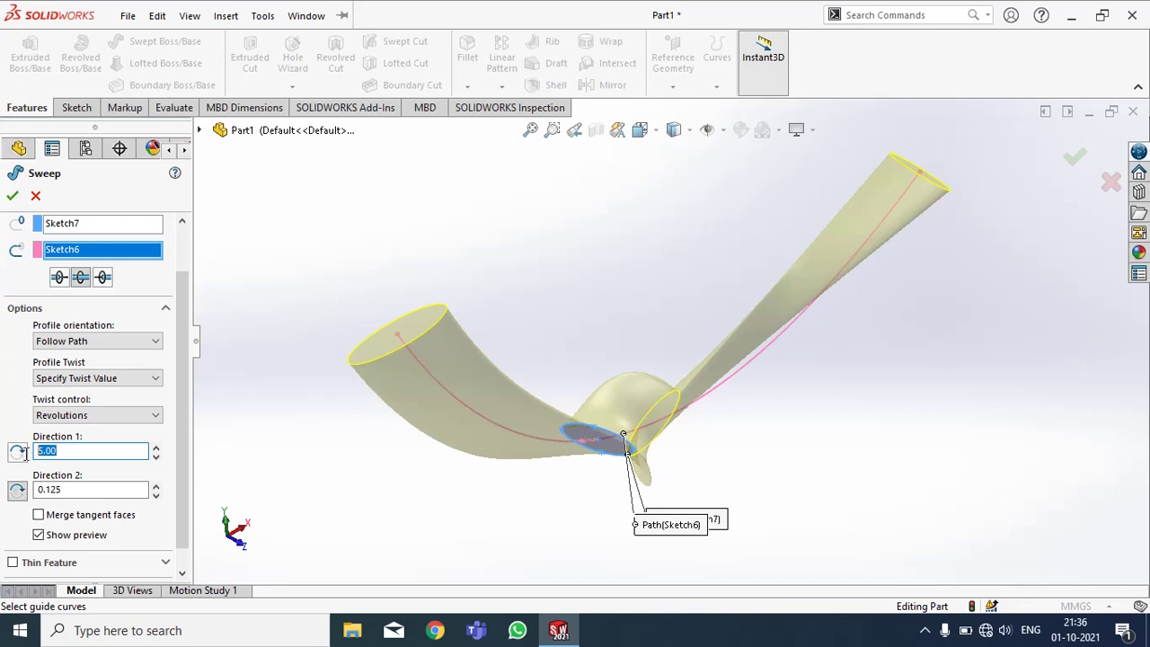
{"action": "type", "text": "2"}
{"action": "key", "text": "Return"}
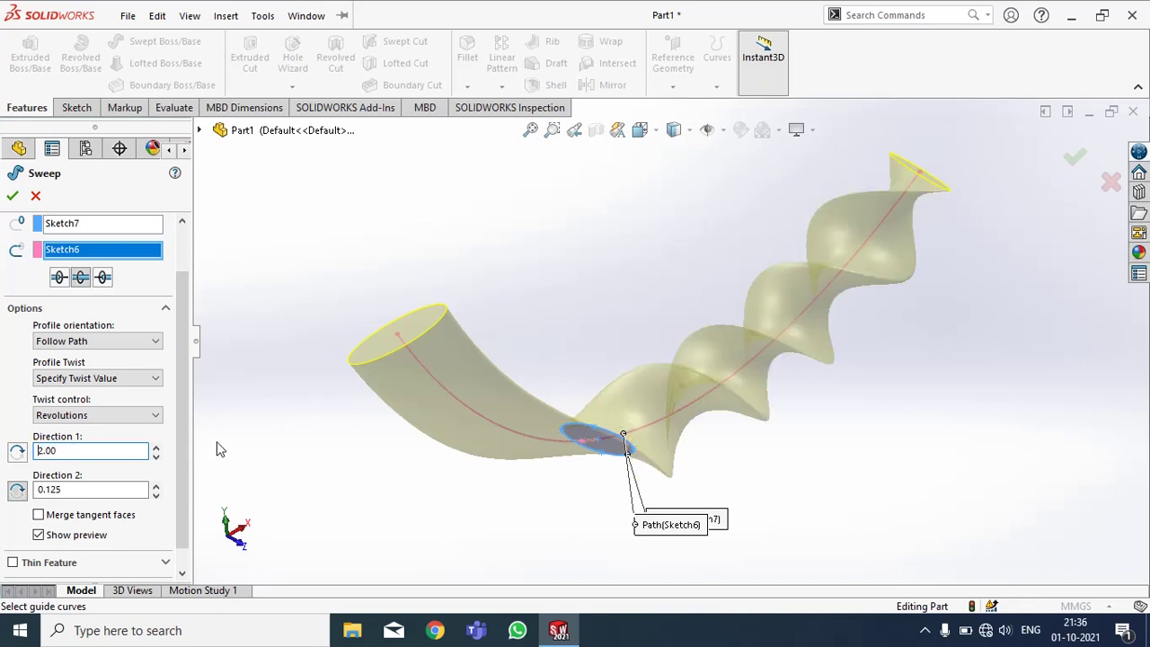
{"action": "middle_click_drag", "start_coordinate": [950, 444], "coordinate": [1053, 455]}
{"action": "mouse_move", "coordinate": [954, 356]}
{"action": "middle_mouse_down"}
{"action": "mouse_move", "coordinate": [1001, 365]}
{"action": "mouse_move", "coordinate": [886, 365]}
{"action": "middle_mouse_up"}
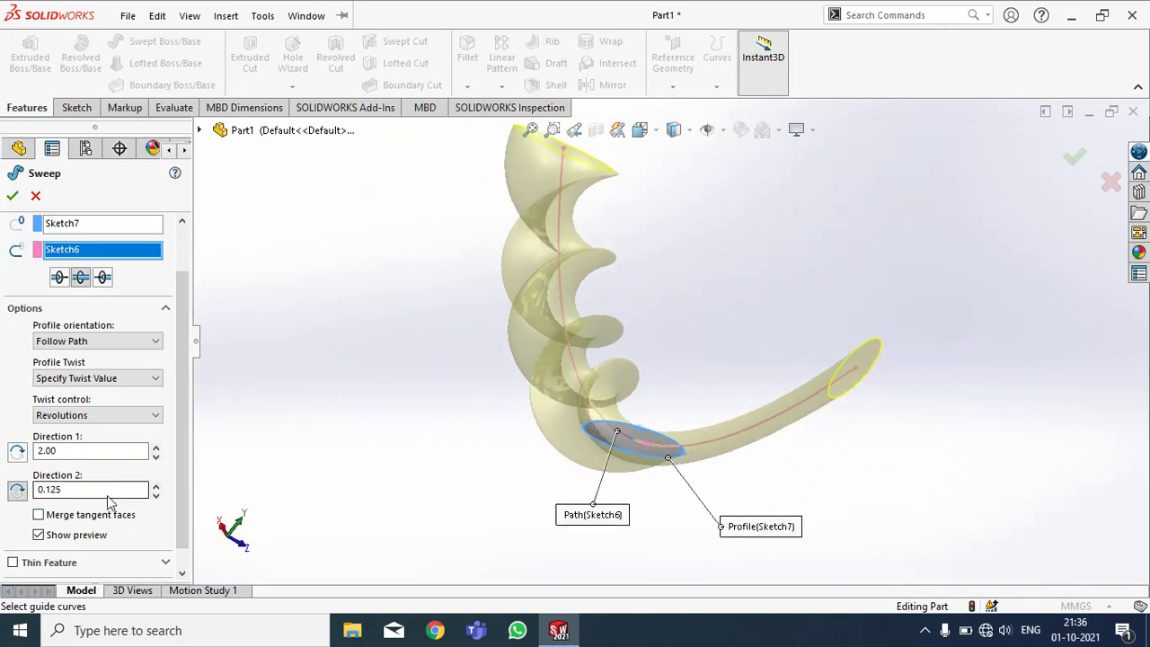
{"action": "left_click", "coordinate": [14, 197]}
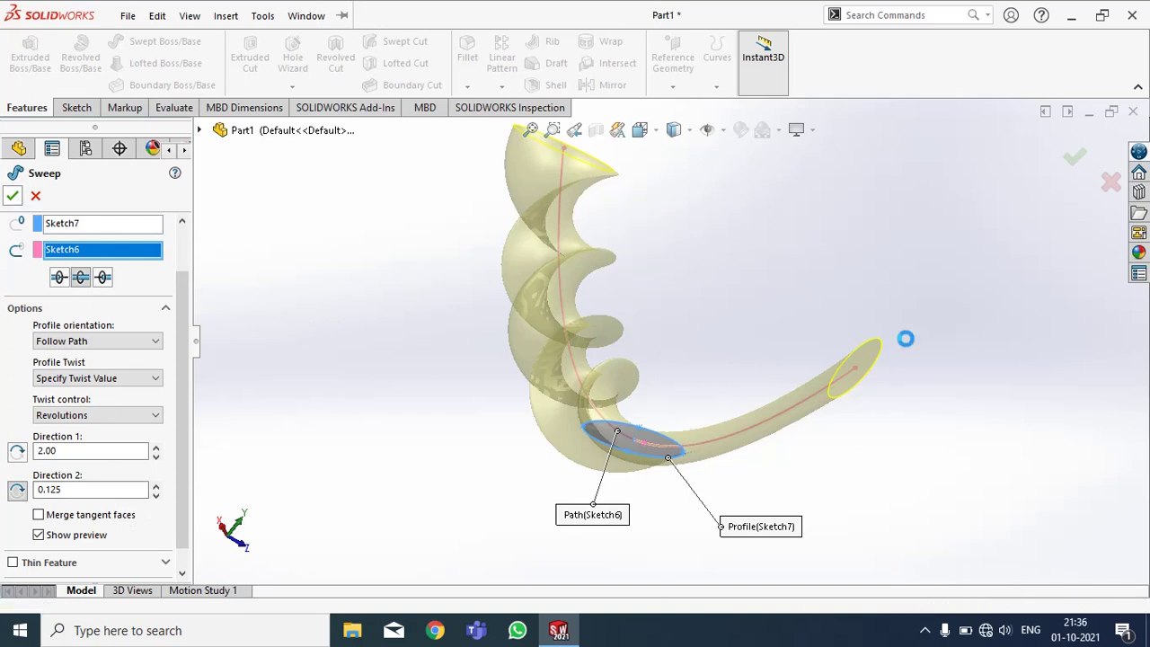
Step: Orbit to a side-on view and zoom out to inspect the finished Sweep1 corkscrew body
{"action": "mouse_move", "coordinate": [970, 399]}
{"action": "middle_mouse_down"}
{"action": "mouse_move", "coordinate": [518, 477]}
{"action": "mouse_move", "coordinate": [721, 350]}
{"action": "mouse_move", "coordinate": [672, 359]}
{"action": "mouse_move", "coordinate": [678, 367]}
{"action": "middle_mouse_up"}
{"action": "scroll", "coordinate": [360, 235], "scroll_direction": "down", "scroll_amount": 2}
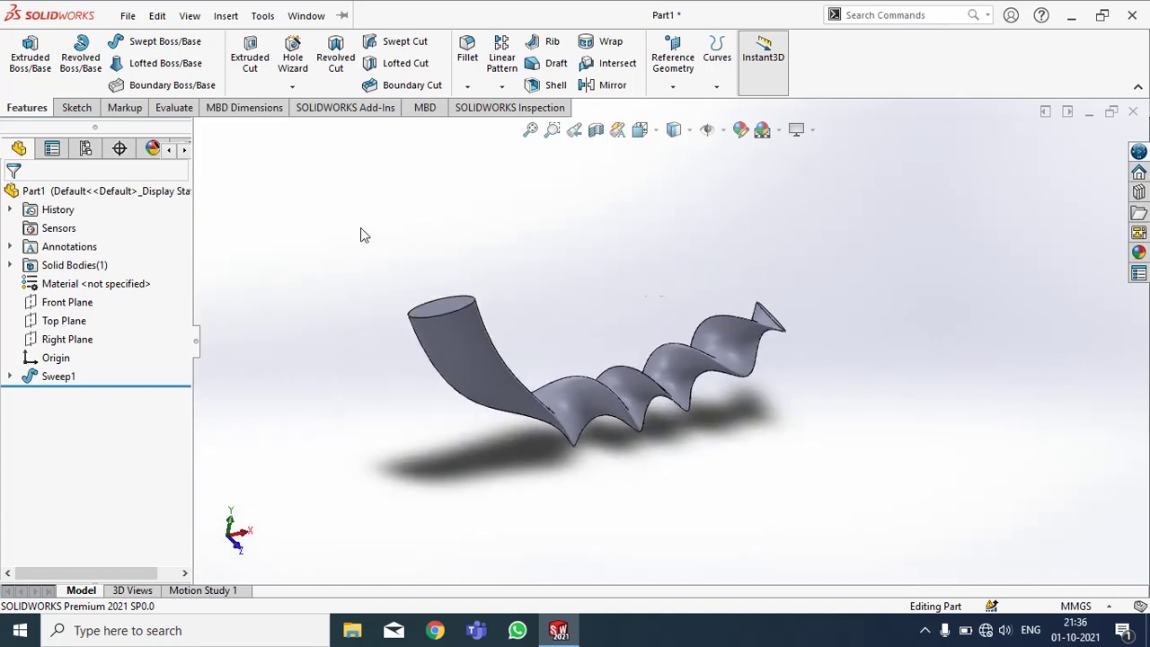